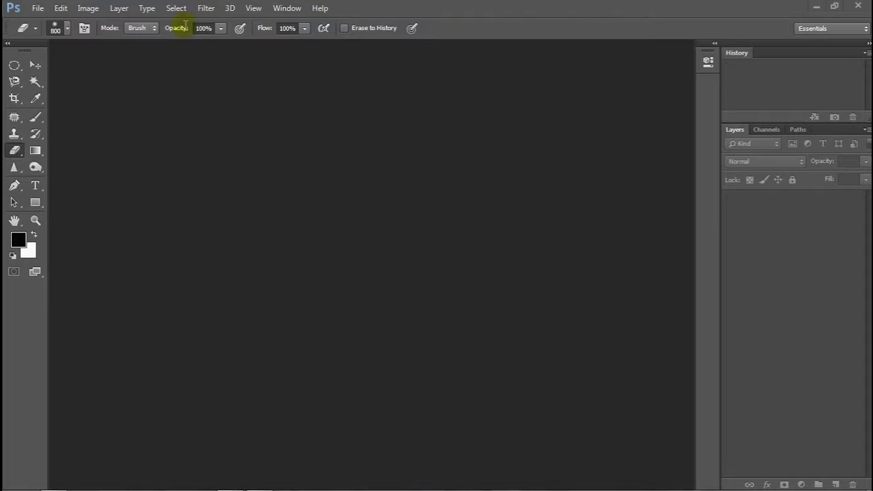
- Create a new 5000 × 3000 px document at 200 ppi
{"action": "left_click", "coordinate": [30, 13]}
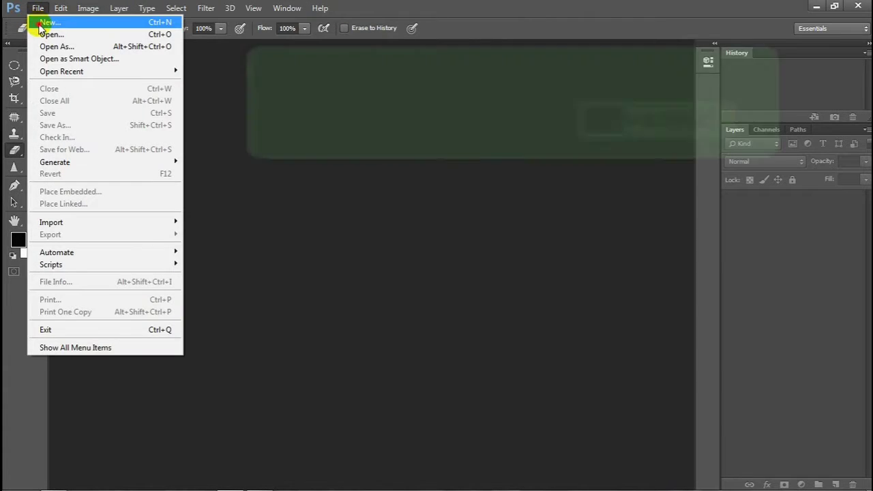
{"action": "left_click", "coordinate": [34, 21]}
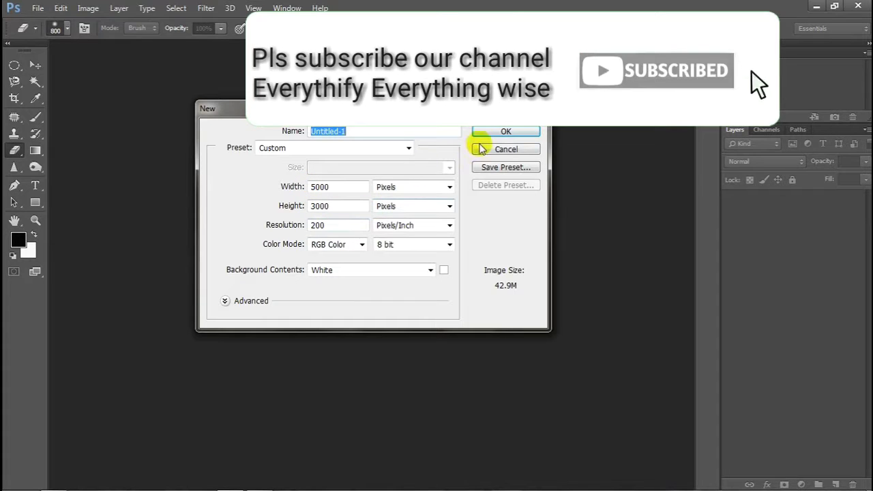
{"action": "left_click", "coordinate": [502, 131]}
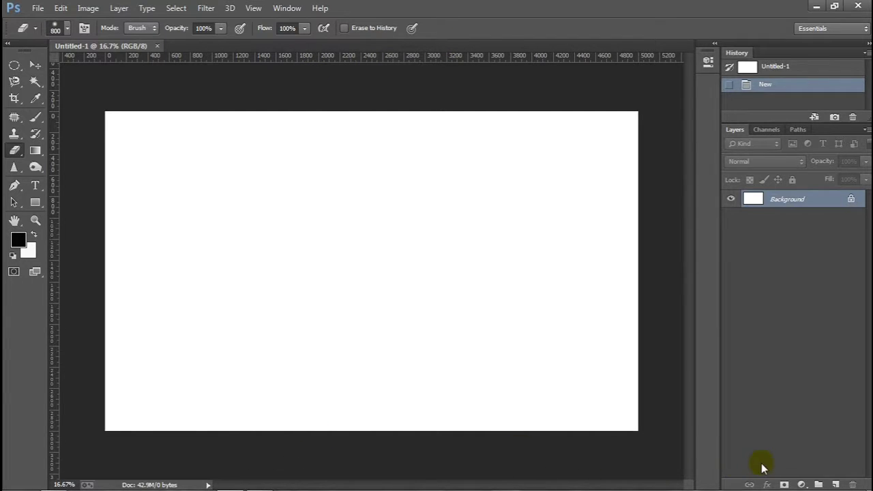
- Add a Solid Color fill layer in near-black #030303
{"action": "left_click", "coordinate": [802, 483]}
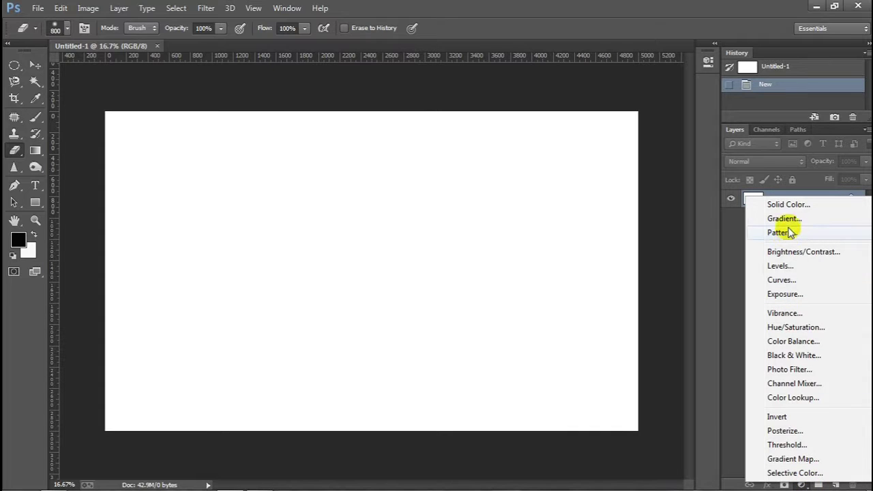
{"action": "left_click", "coordinate": [787, 205]}
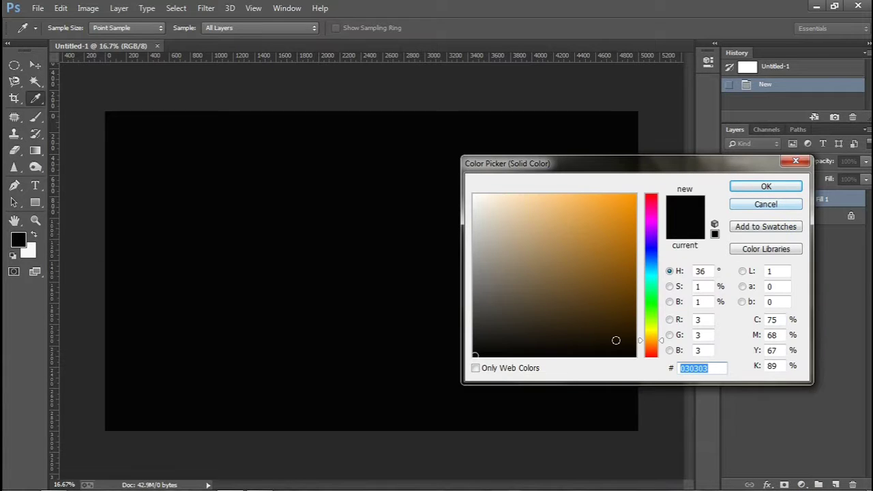
{"action": "left_click", "coordinate": [766, 187]}
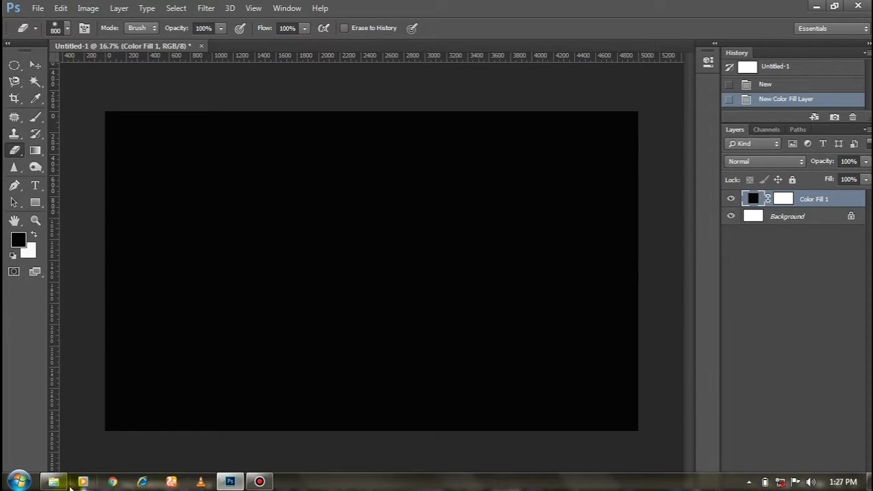
- Place the land photo and scale it to fill the whole canvas
{"action": "left_click", "coordinate": [62, 481]}
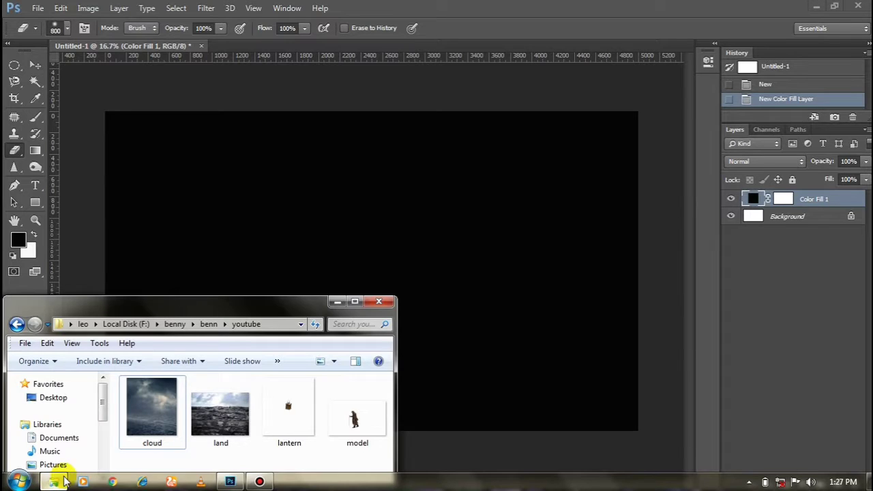
{"action": "left_click", "coordinate": [211, 409]}
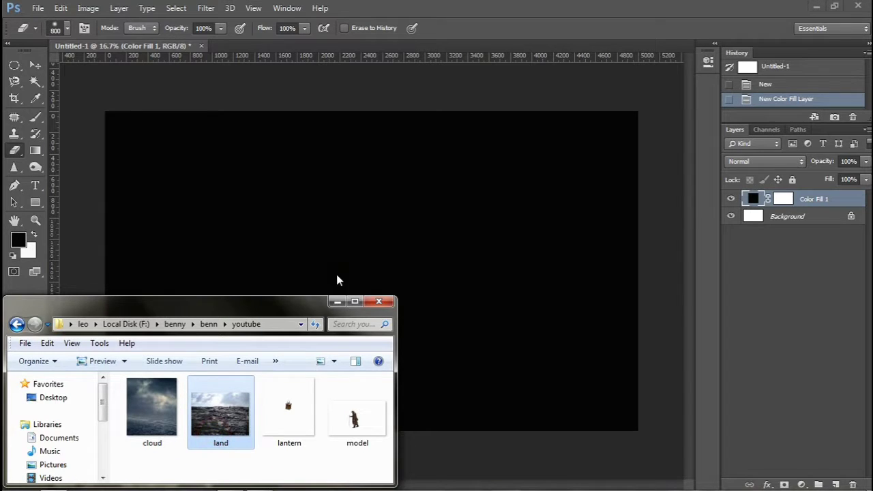
{"action": "left_click", "coordinate": [337, 280]}
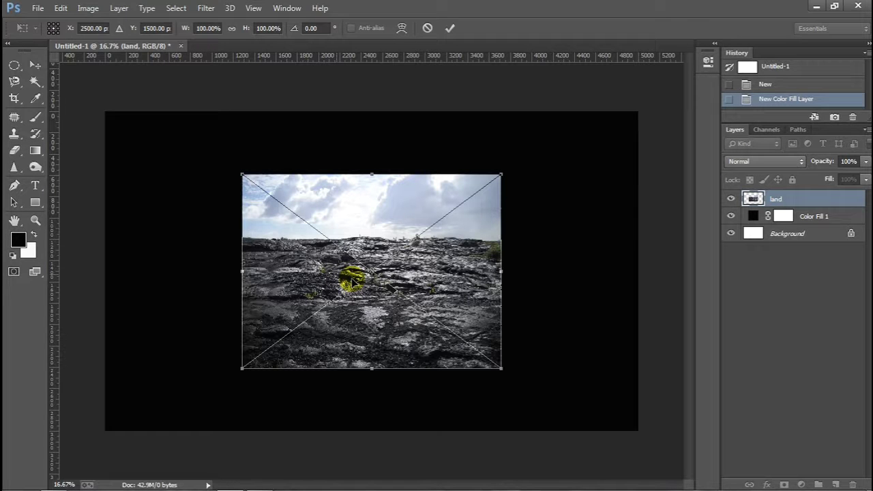
{"action": "left_click_drag", "start_coordinate": [500, 368], "coordinate": [638, 430]}
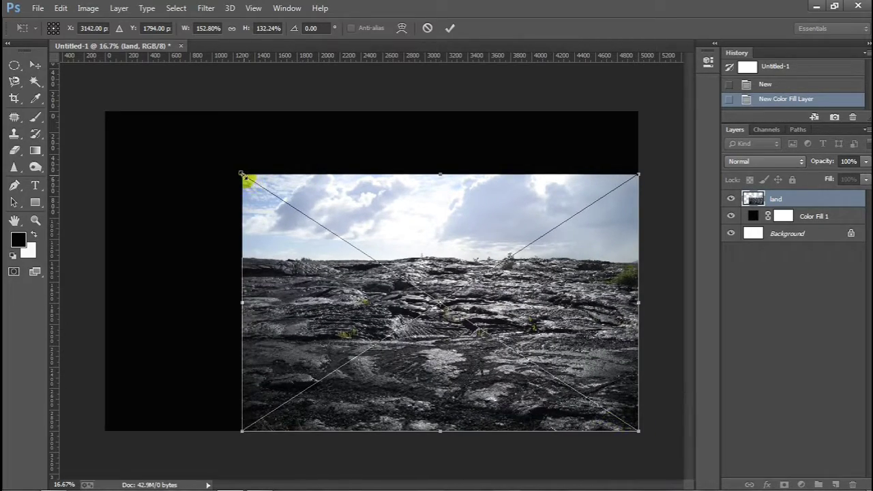
{"action": "left_click_drag", "start_coordinate": [241, 174], "coordinate": [106, 116]}
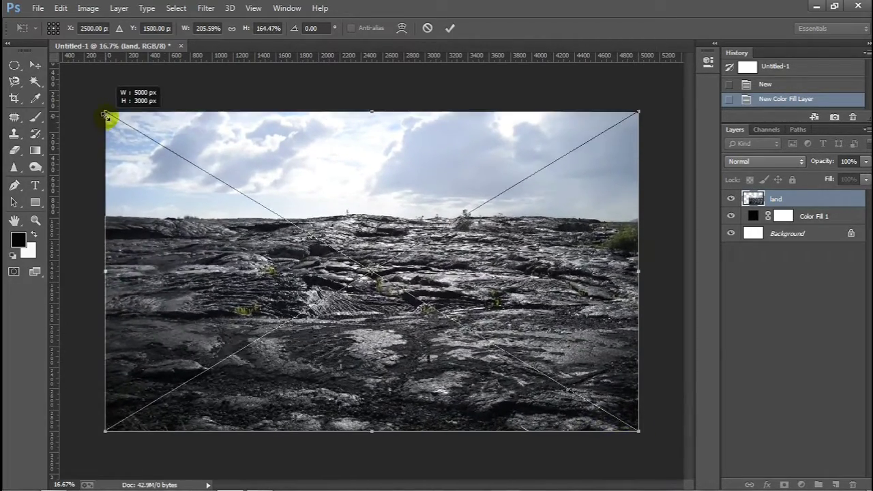
{"action": "key", "text": "e"}
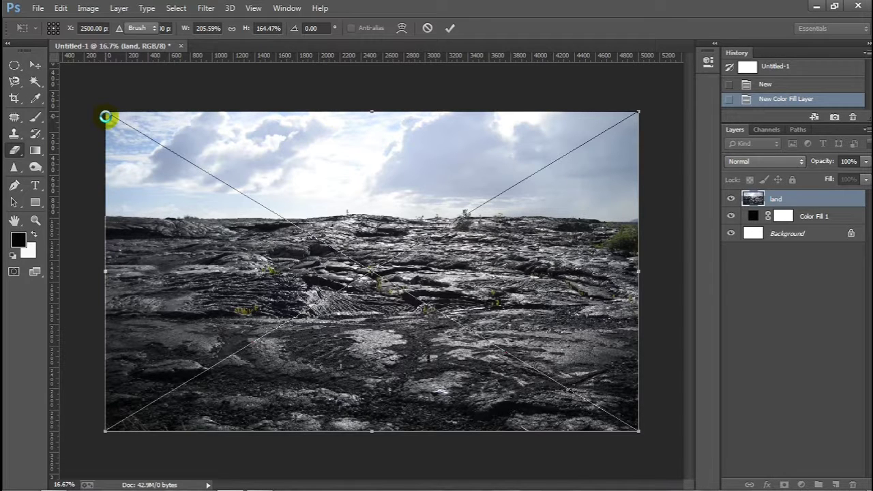
{"action": "key", "text": "Return"}
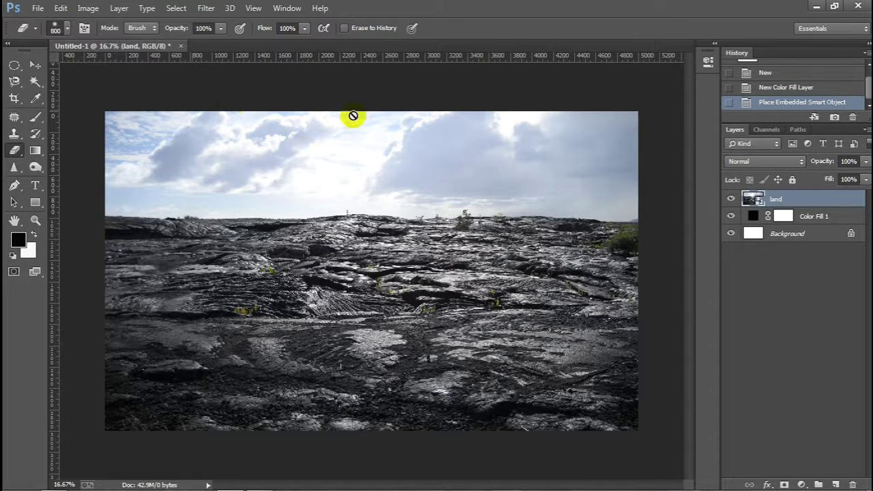
- Rasterize the land layer and squash it to about 75% height, leaving black above
{"action": "right_click", "coordinate": [818, 197]}
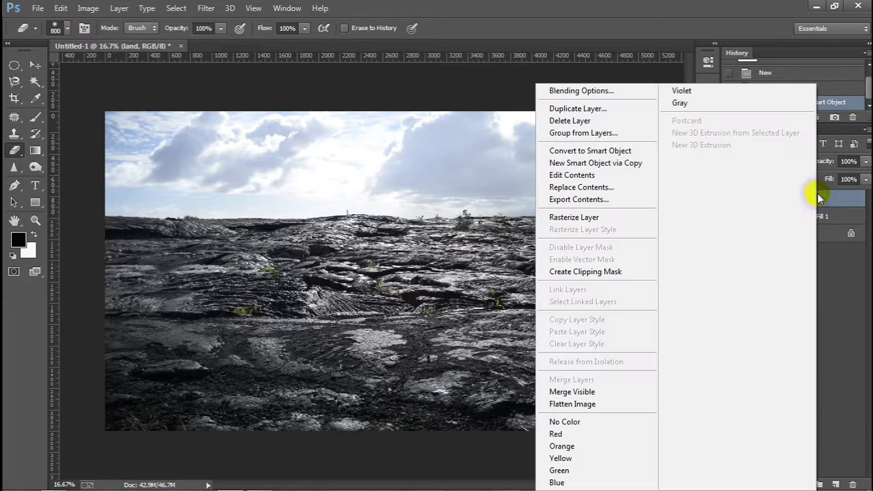
{"action": "left_click", "coordinate": [620, 217]}
{"action": "key", "text": "ctrl+t"}
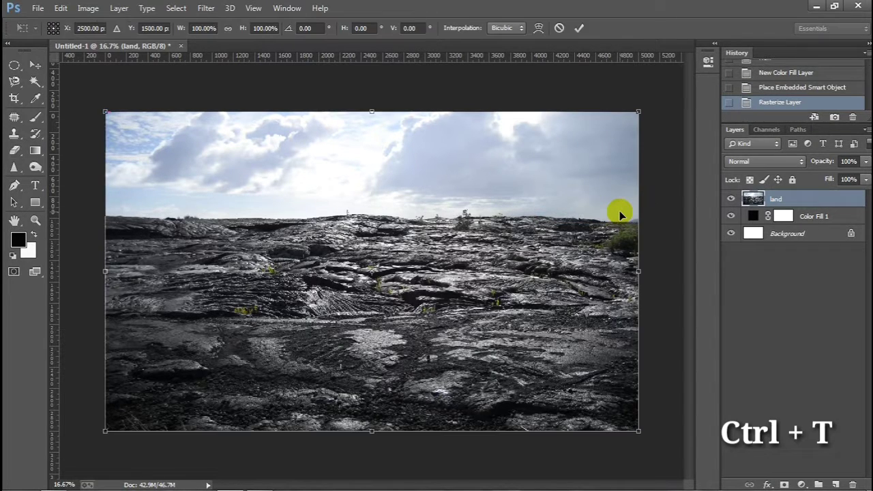
{"action": "left_click_drag", "start_coordinate": [372, 113], "coordinate": [379, 197]}
{"action": "key", "text": "e"}
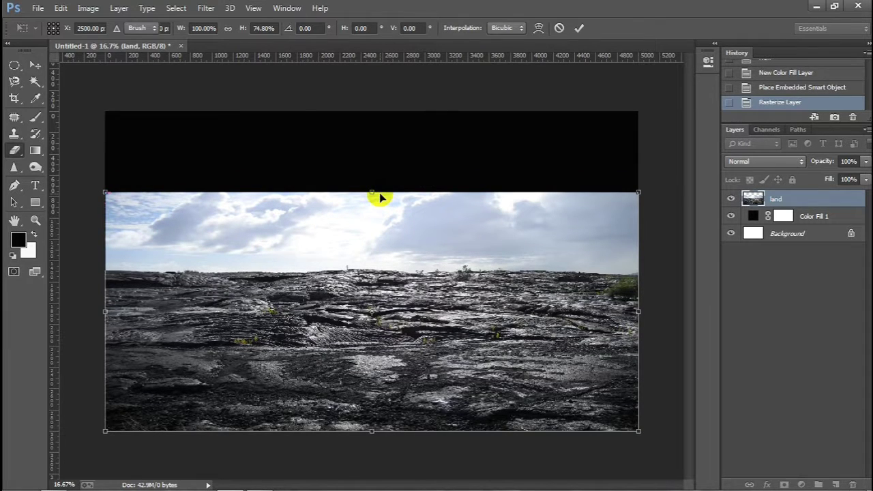
{"action": "key", "text": "Return"}
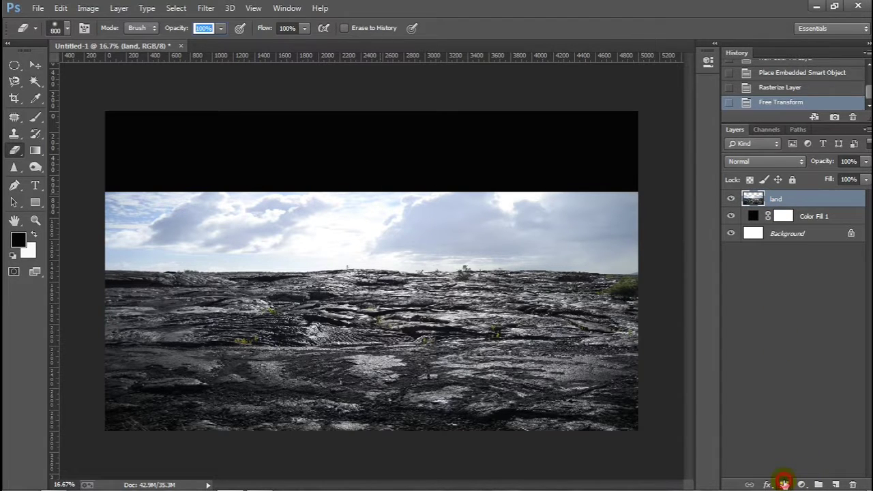
- Mask the land layer with a top-down black-to-white gradient so the sky fades to black
{"action": "left_click", "coordinate": [783, 484]}
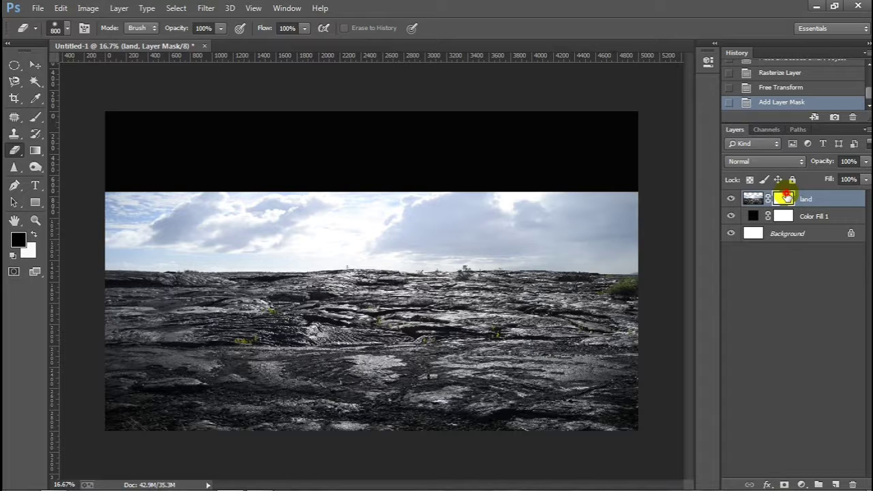
{"action": "left_click", "coordinate": [36, 151]}
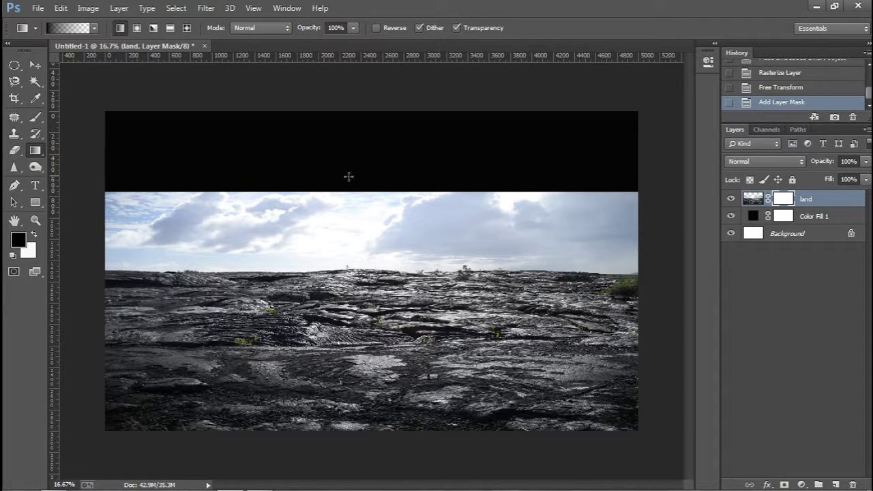
{"action": "left_click_drag", "start_coordinate": [375, 172], "coordinate": [375, 278]}
{"action": "left_click_drag", "start_coordinate": [374, 182], "coordinate": [375, 270]}
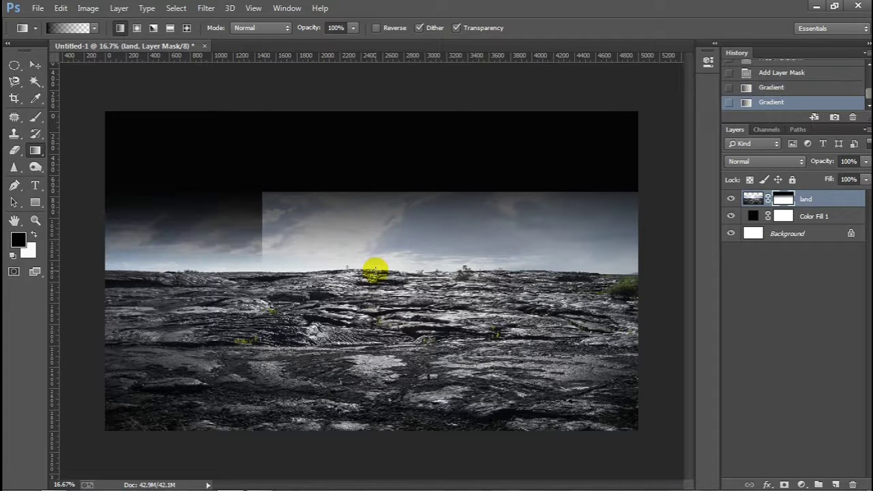
{"action": "left_click_drag", "start_coordinate": [374, 210], "coordinate": [374, 260]}
{"action": "left_click_drag", "start_coordinate": [374, 193], "coordinate": [375, 283]}
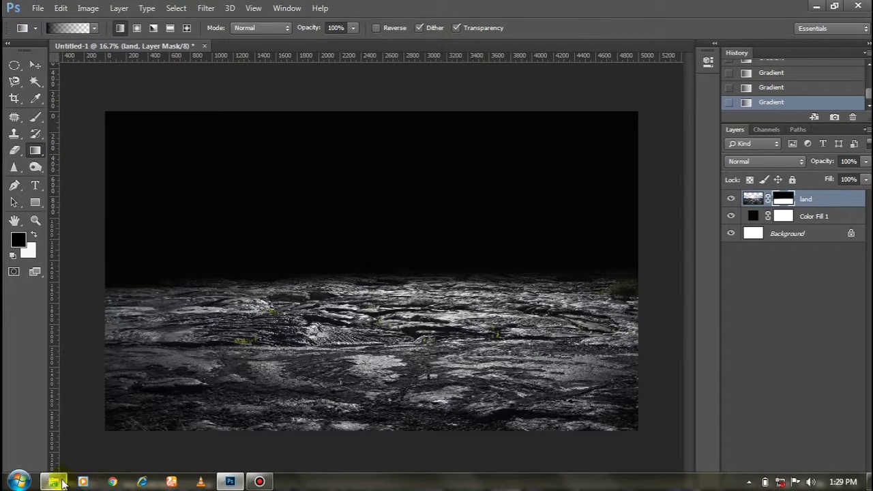
{"action": "left_click", "coordinate": [55, 482]}
- Place the cloud photo and stretch it across the full canvas width
{"action": "left_click", "coordinate": [161, 429]}
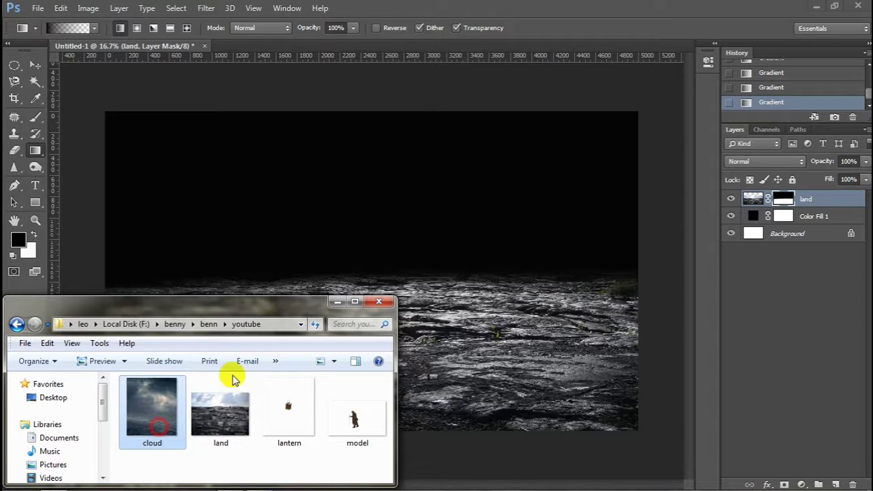
{"action": "left_click_drag", "start_coordinate": [157, 402], "coordinate": [326, 237]}
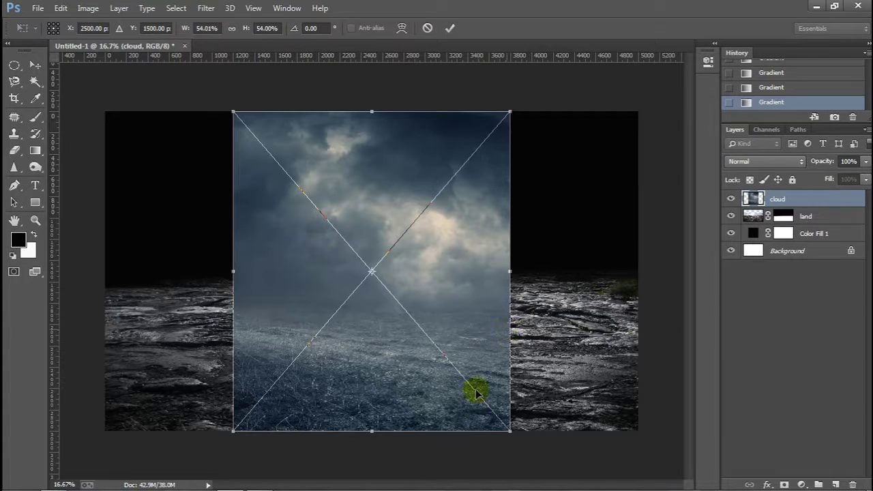
{"action": "left_click_drag", "start_coordinate": [510, 432], "coordinate": [637, 435]}
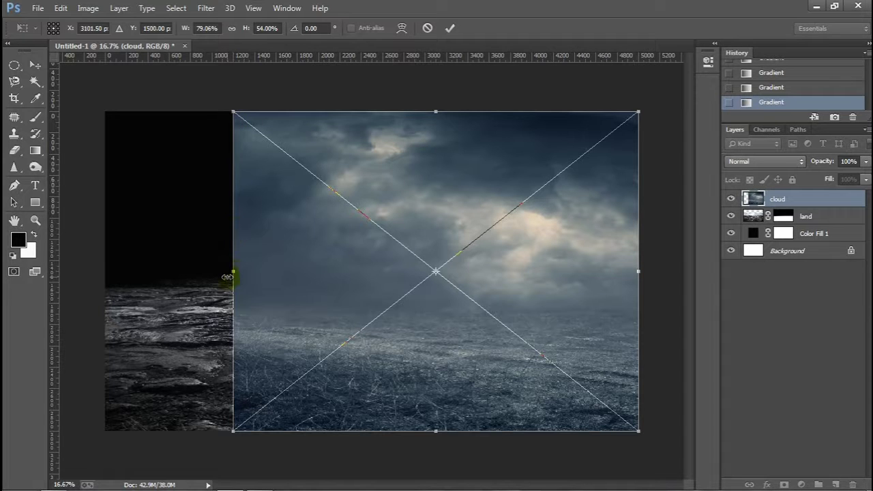
{"action": "left_click_drag", "start_coordinate": [234, 273], "coordinate": [103, 274]}
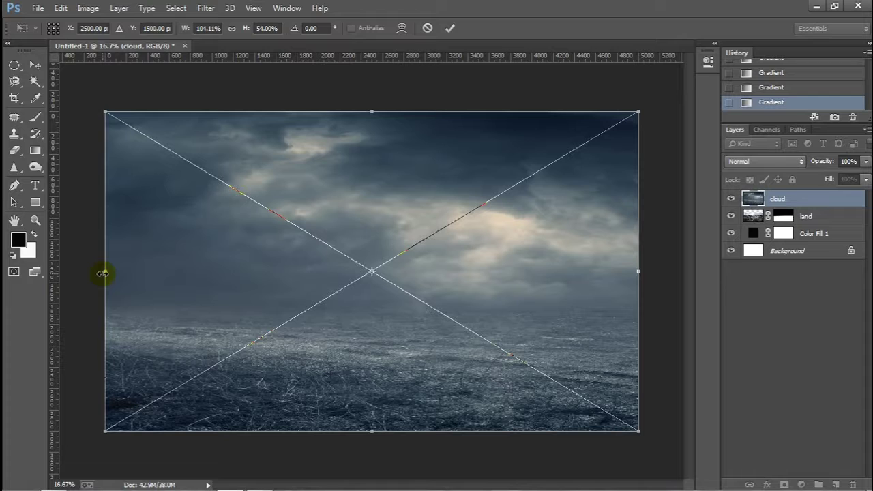
{"action": "key", "text": "g"}
- Move the cloud layer beneath land, rasterize it, and add a blank layer mask
{"action": "right_click", "coordinate": [102, 273]}
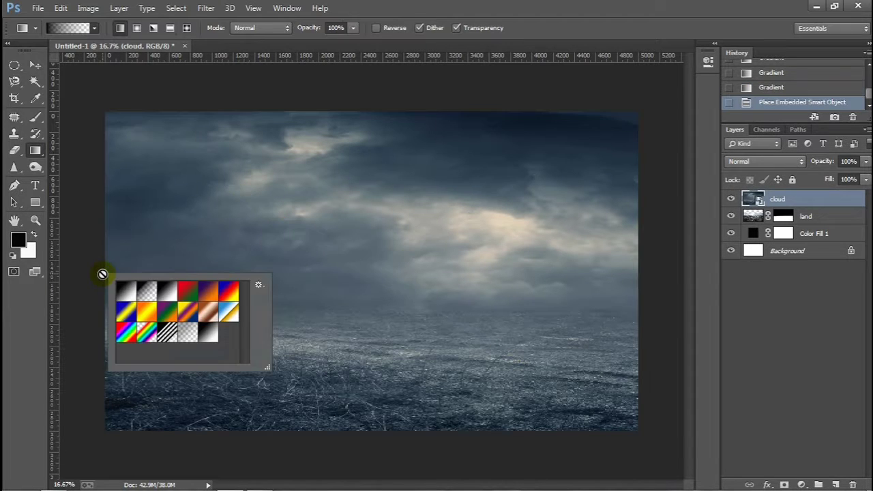
{"action": "left_click_drag", "start_coordinate": [772, 198], "coordinate": [780, 220]}
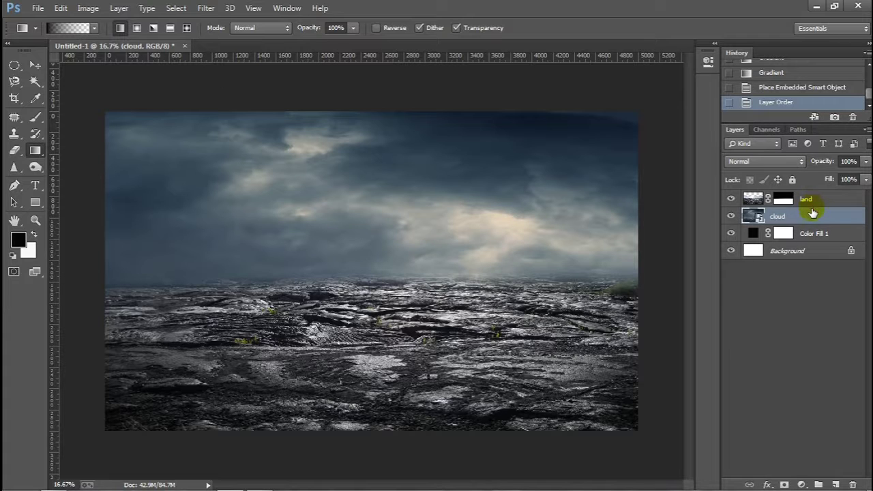
{"action": "right_click", "coordinate": [812, 211]}
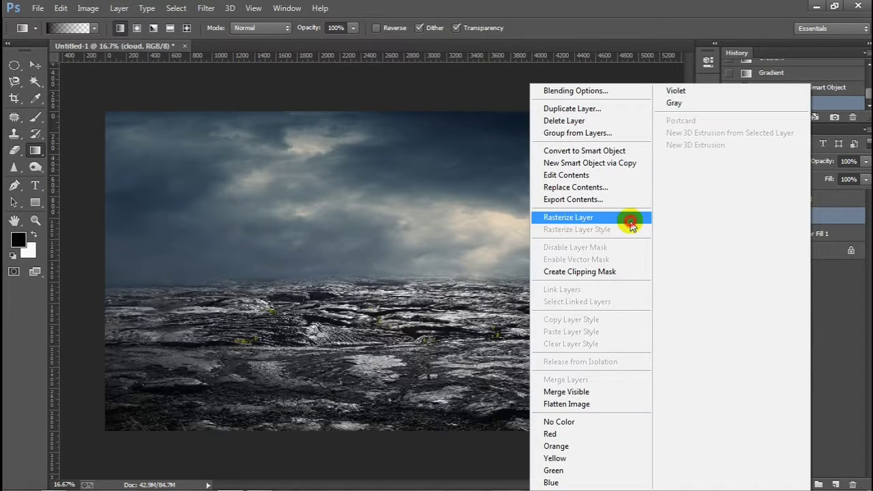
{"action": "left_click", "coordinate": [629, 220]}
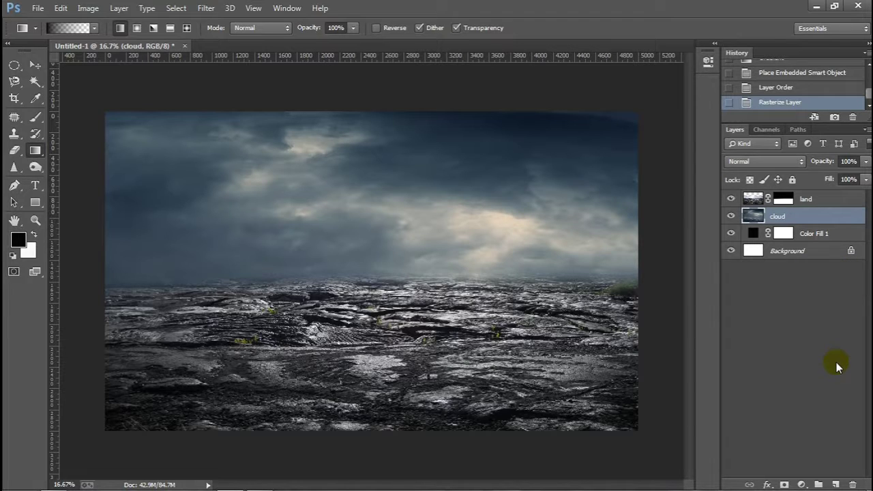
{"action": "left_click", "coordinate": [788, 483]}
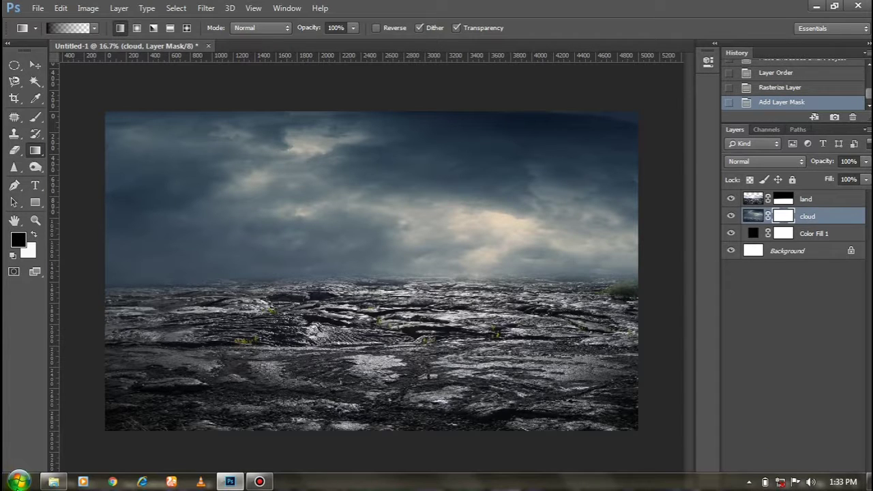
{"action": "left_click", "coordinate": [45, 482]}
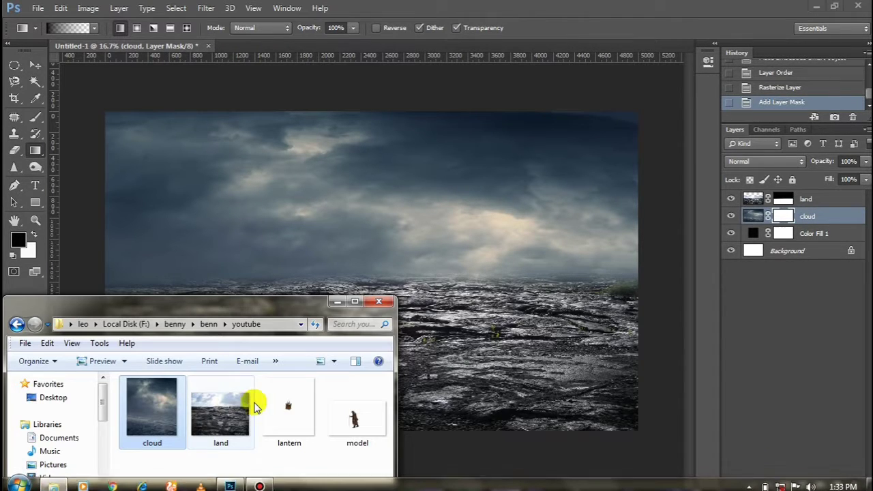
- Place the model image, move its layer above land, and rasterize it
{"action": "left_click", "coordinate": [355, 421]}
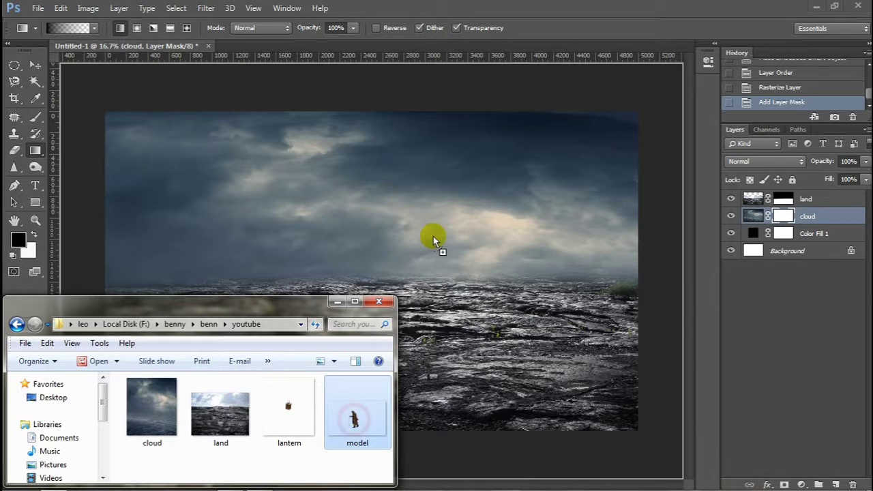
{"action": "left_click_drag", "start_coordinate": [354, 421], "coordinate": [433, 236]}
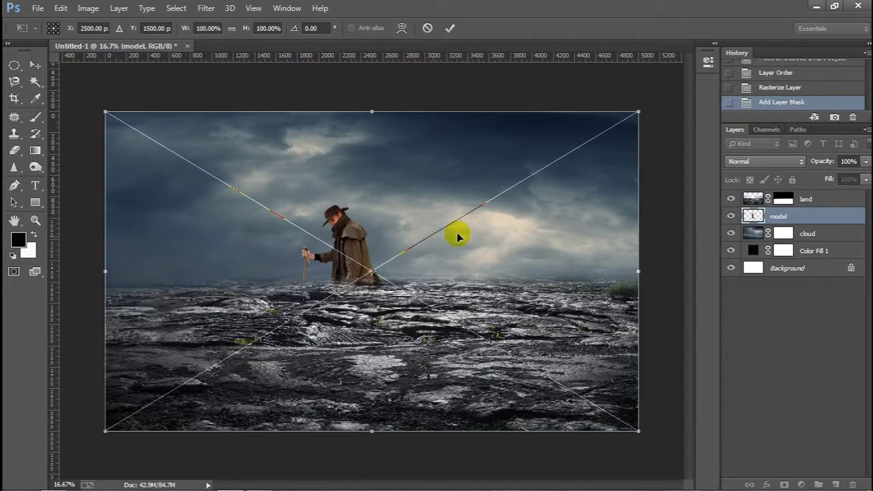
{"action": "key", "text": "g"}
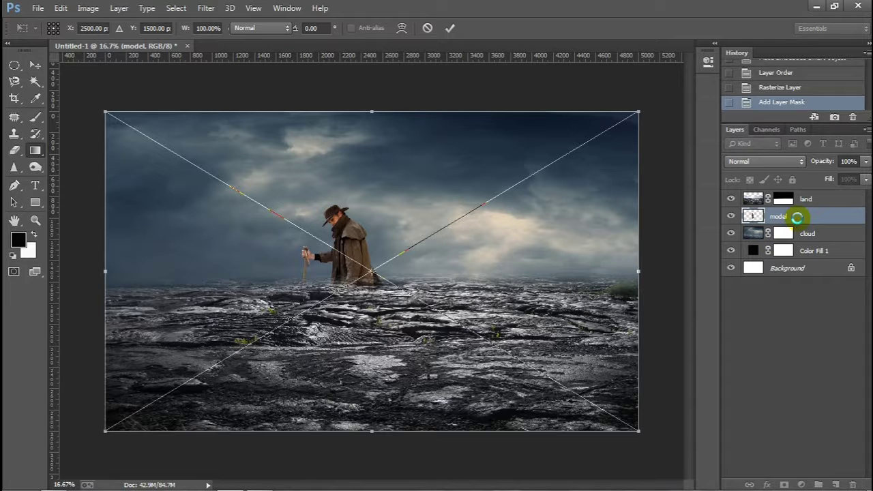
{"action": "left_click_drag", "start_coordinate": [801, 219], "coordinate": [803, 199]}
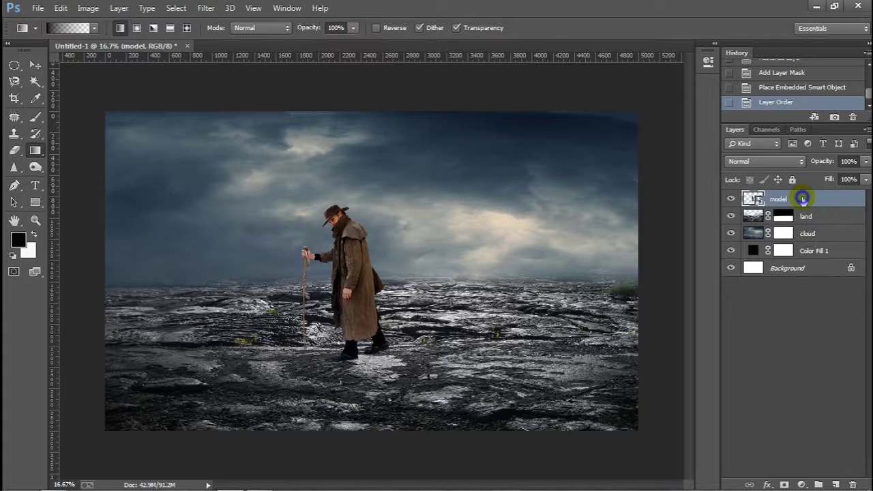
{"action": "right_click", "coordinate": [803, 198]}
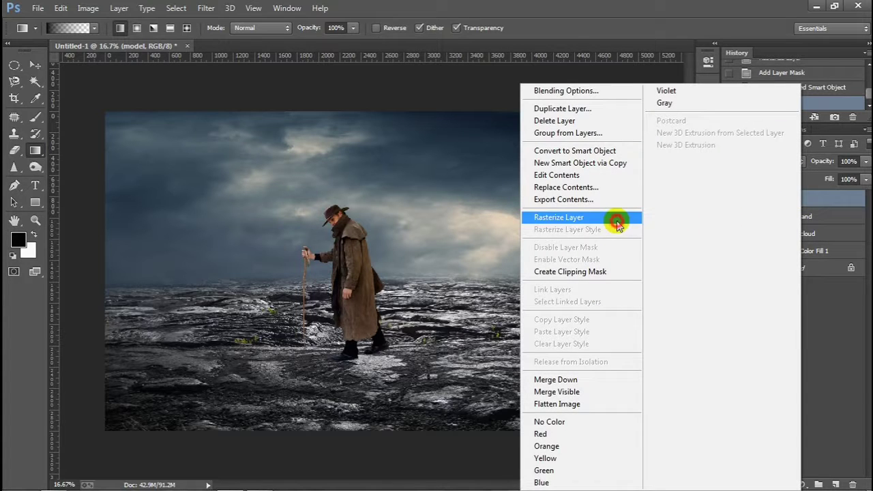
{"action": "left_click", "coordinate": [617, 221]}
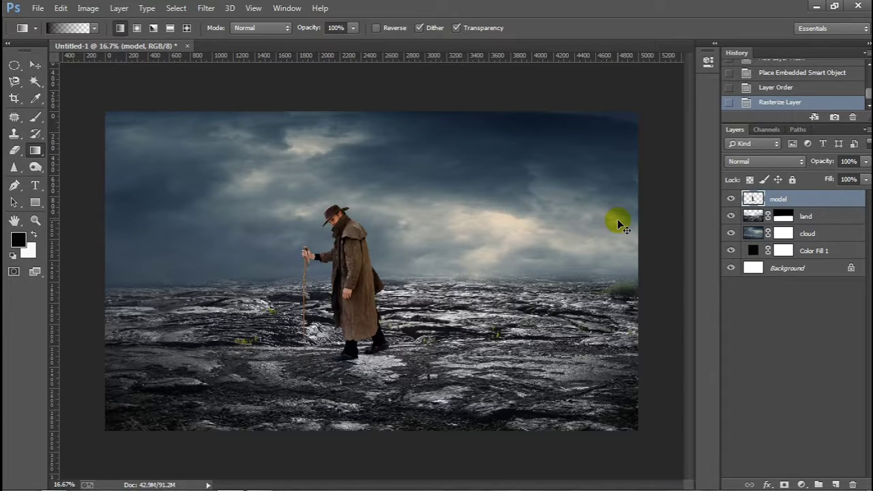
- Scale the man to about 77% and position him on the rocks near centre
{"action": "key", "text": "ctrl+t"}
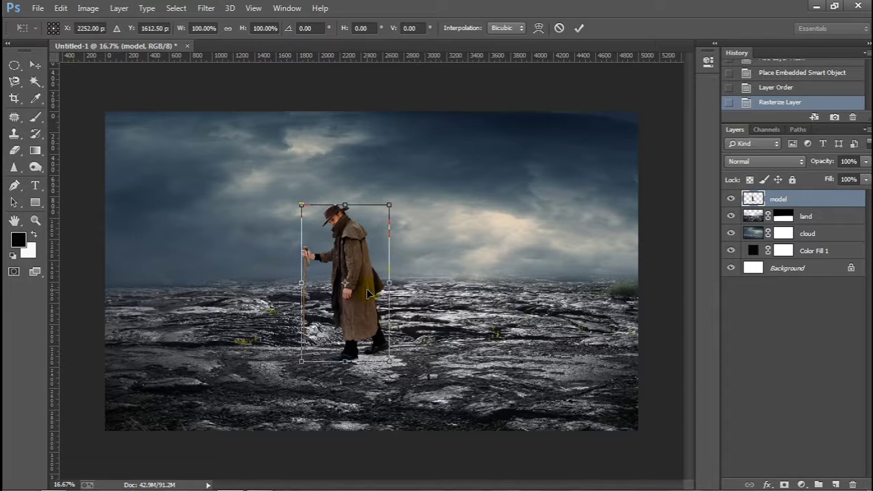
{"action": "left_click_drag", "start_coordinate": [368, 291], "coordinate": [426, 260]}
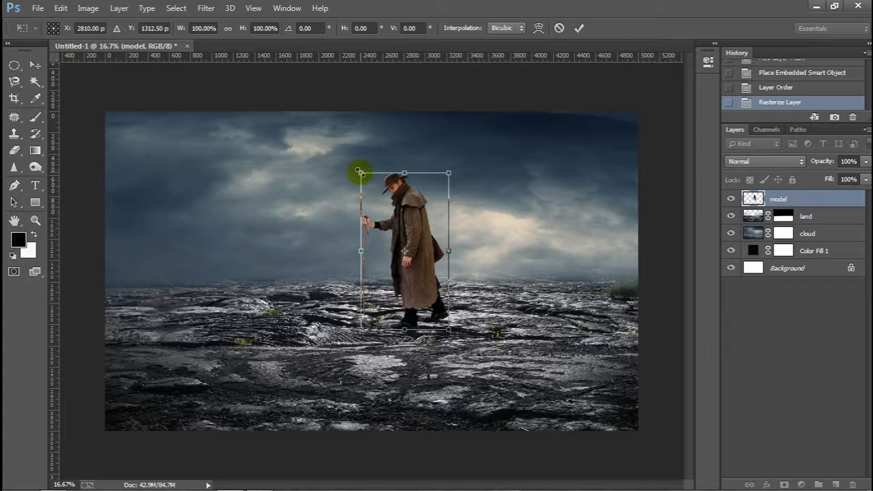
{"action": "left_click_drag", "start_coordinate": [360, 172], "coordinate": [380, 208]}
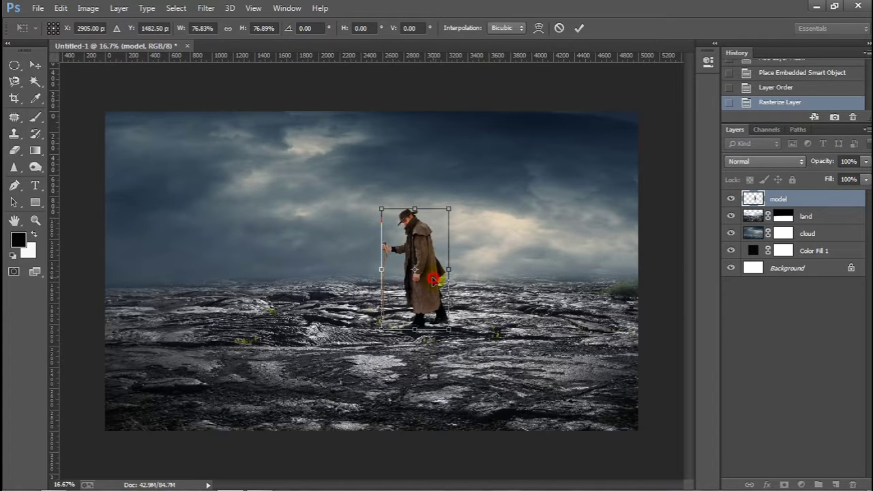
{"action": "left_click_drag", "start_coordinate": [433, 278], "coordinate": [426, 280]}
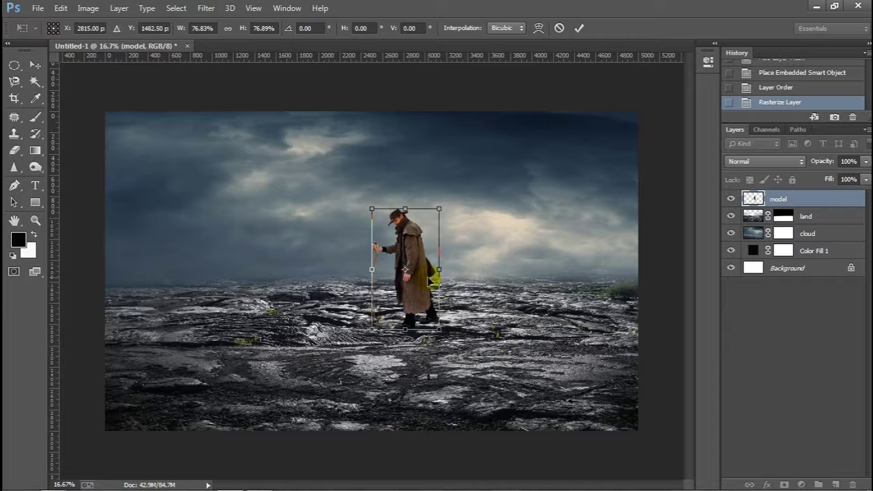
{"action": "key", "text": "Return"}
{"action": "key", "text": "g"}
{"action": "right_click", "coordinate": [429, 280]}
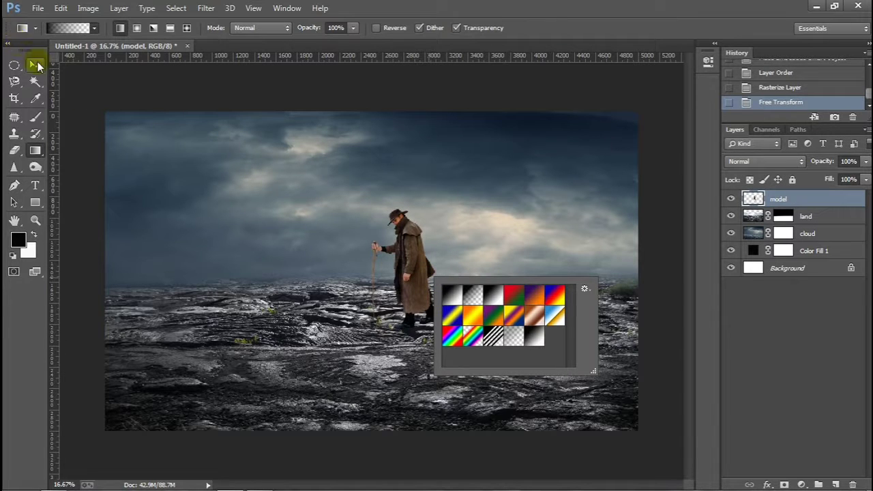
- Nudge the man slightly upward with the Move tool, then refit the view
{"action": "left_click", "coordinate": [36, 65]}
{"action": "key", "text": "ctrl+plus"}
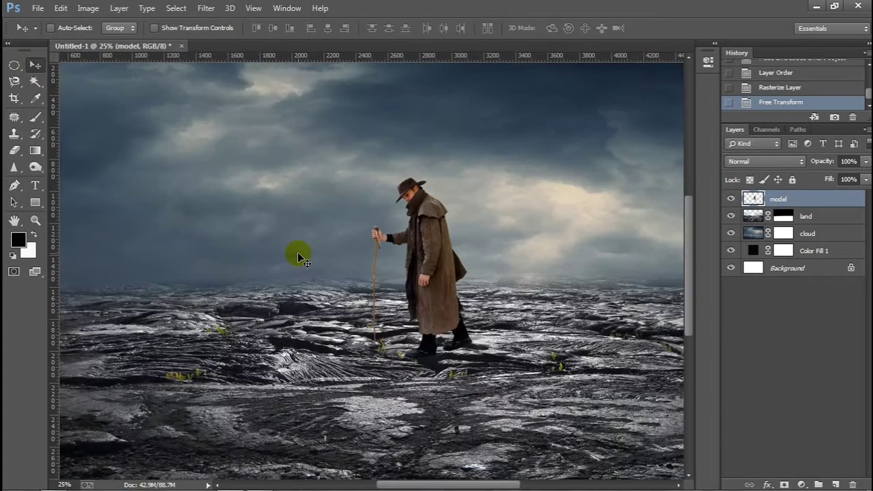
{"action": "key", "text": "Up"}
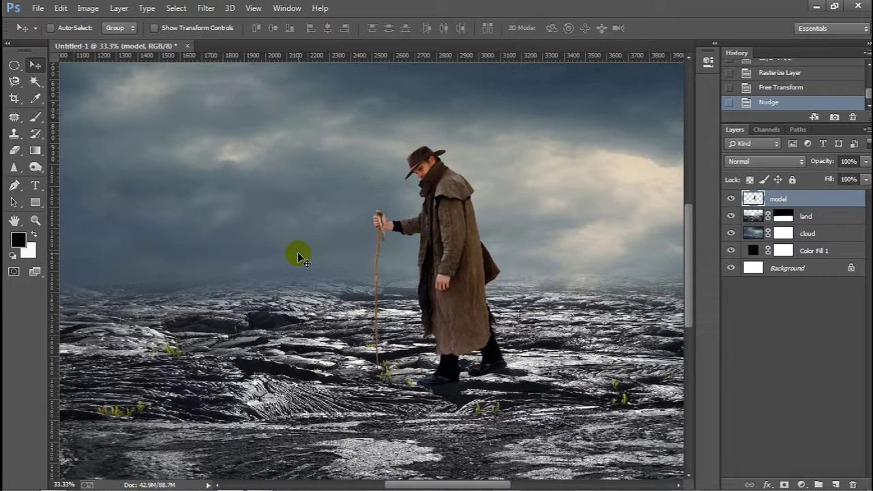
{"action": "key", "text": "ctrl+minus"}
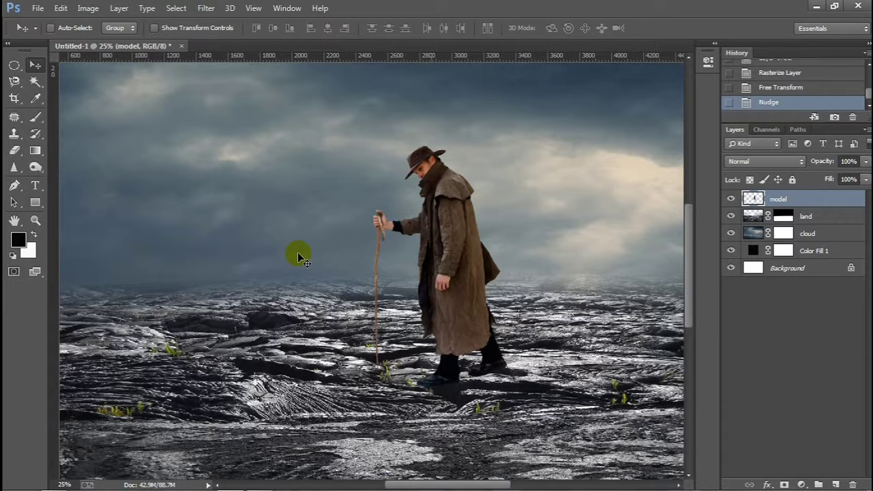
{"action": "key", "text": "ctrl+minus"}
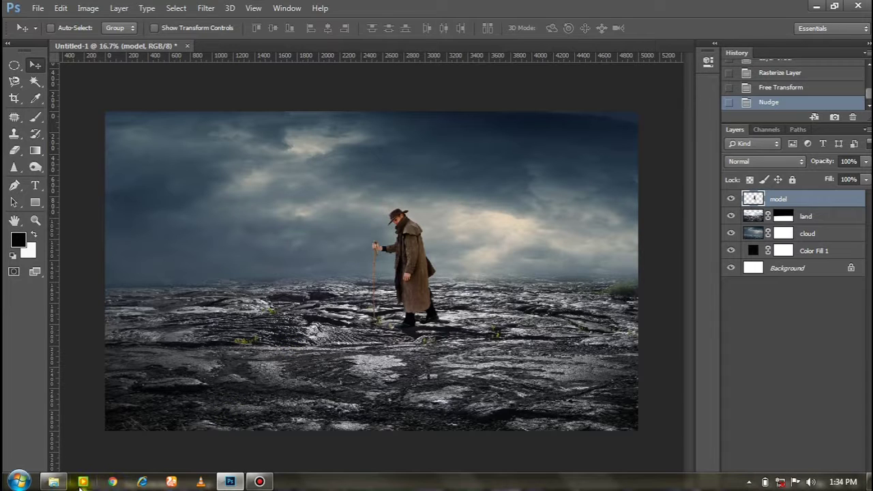
- Place the lantern image and rasterize its layer
{"action": "left_click", "coordinate": [59, 483]}
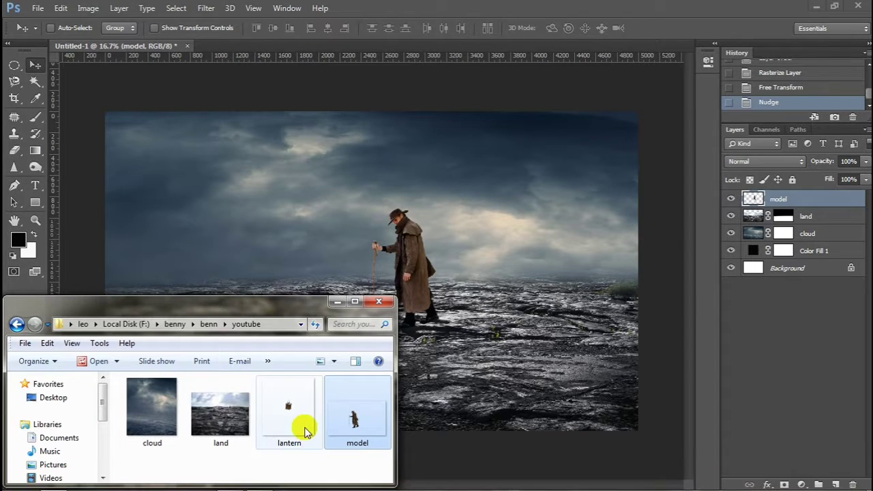
{"action": "mouse_move", "coordinate": [295, 422]}
{"action": "left_mouse_down"}
{"action": "mouse_move", "coordinate": [379, 386]}
{"action": "mouse_move", "coordinate": [424, 301]}
{"action": "left_mouse_up"}
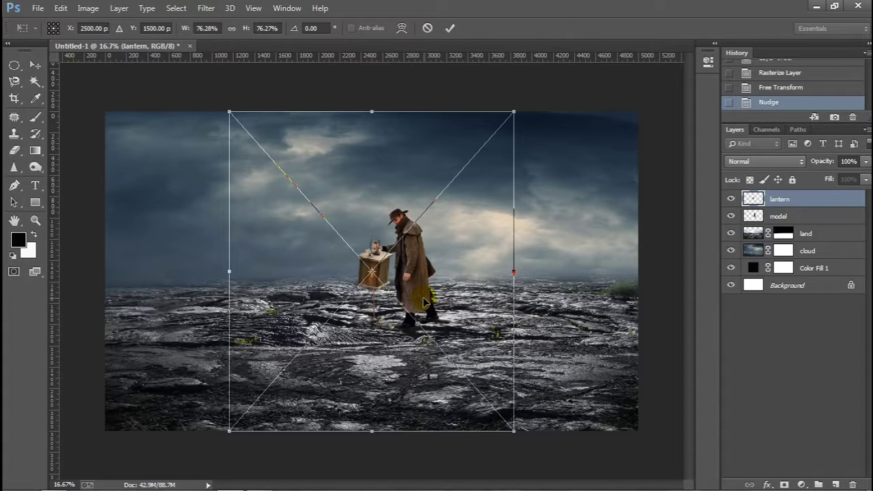
{"action": "key", "text": "Return"}
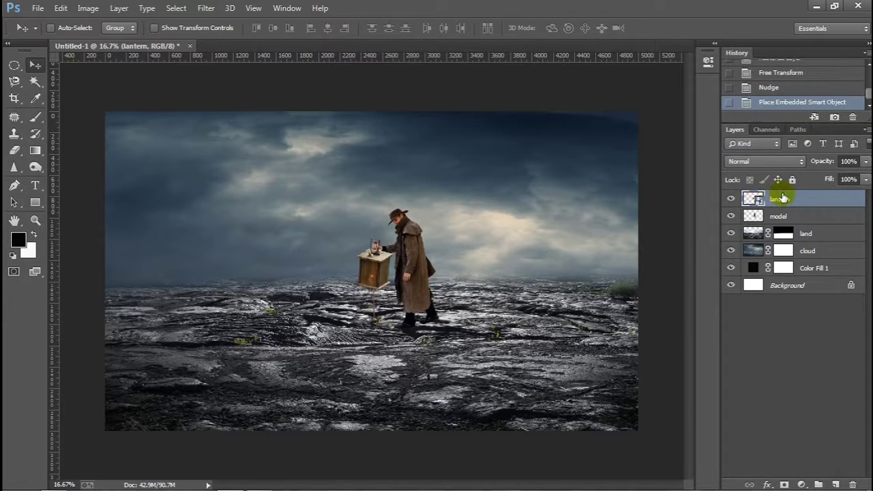
{"action": "right_click", "coordinate": [790, 196]}
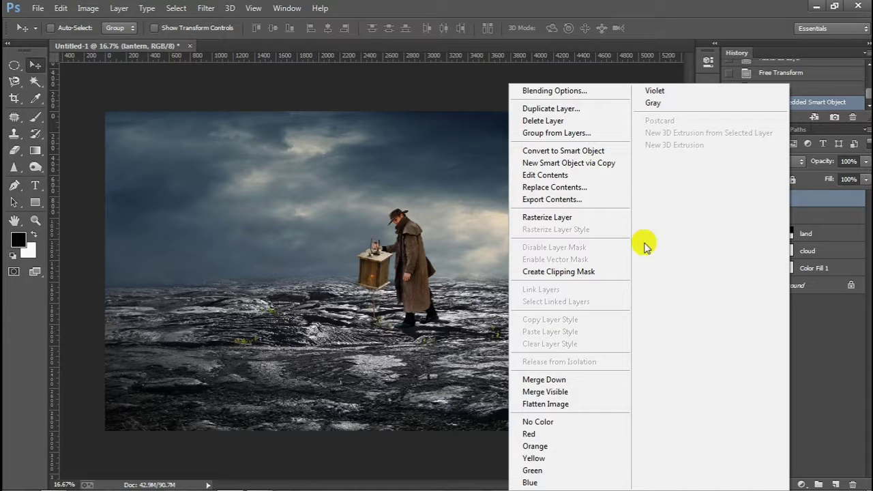
{"action": "left_click", "coordinate": [614, 219]}
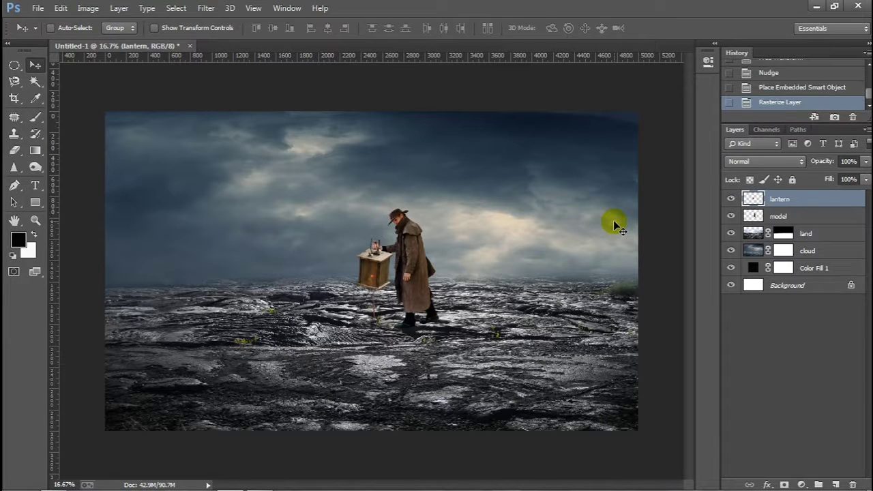
- Scale the lantern down to about 37%
{"action": "key", "text": "ctrl+t"}
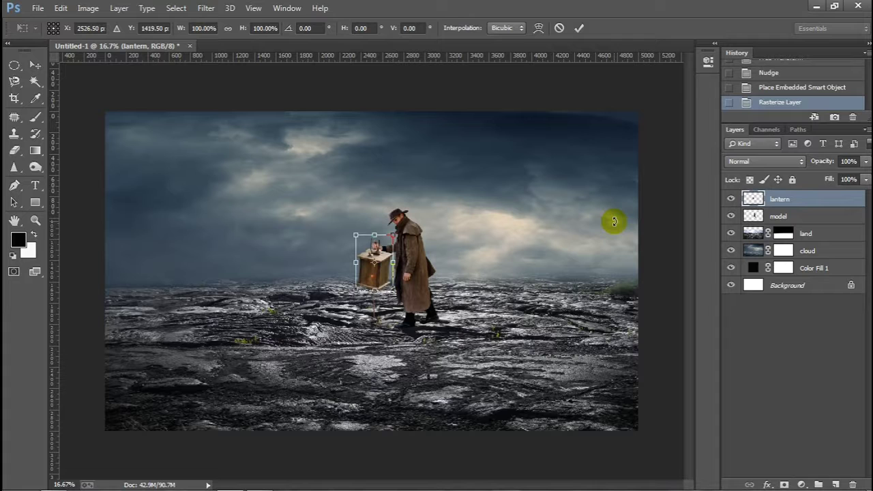
{"action": "key", "text": "ctrl+plus"}
{"action": "key", "text": "ctrl+plus"}
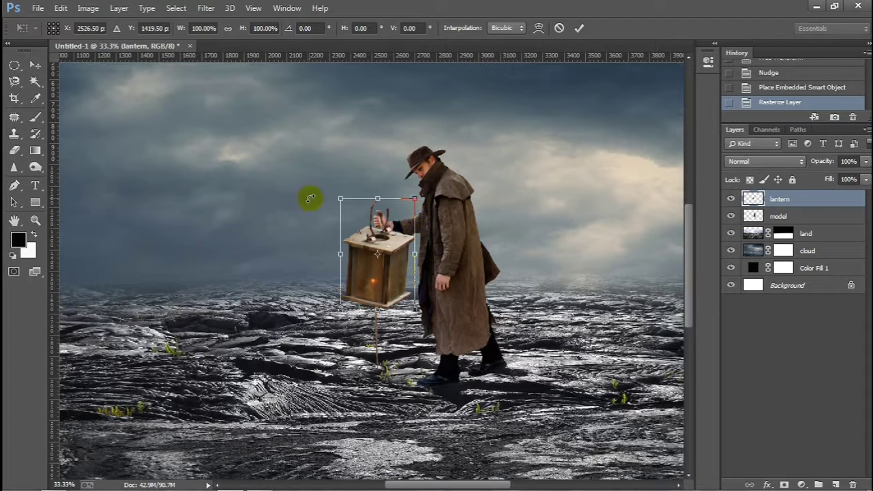
{"action": "left_click_drag", "start_coordinate": [340, 197], "coordinate": [371, 251]}
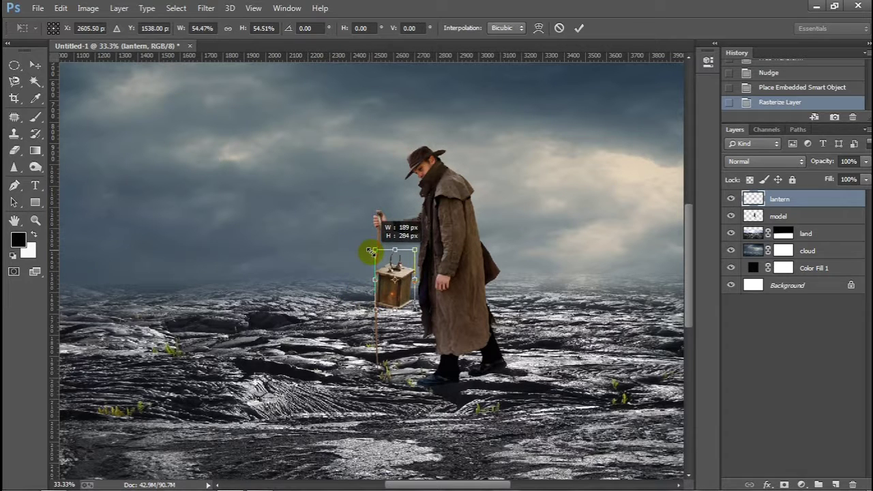
{"action": "left_click_drag", "start_coordinate": [371, 252], "coordinate": [442, 325]}
{"action": "key", "text": "Return"}
- Move the lantern under the man's lowered hand
{"action": "key", "text": "ctrl+plus"}
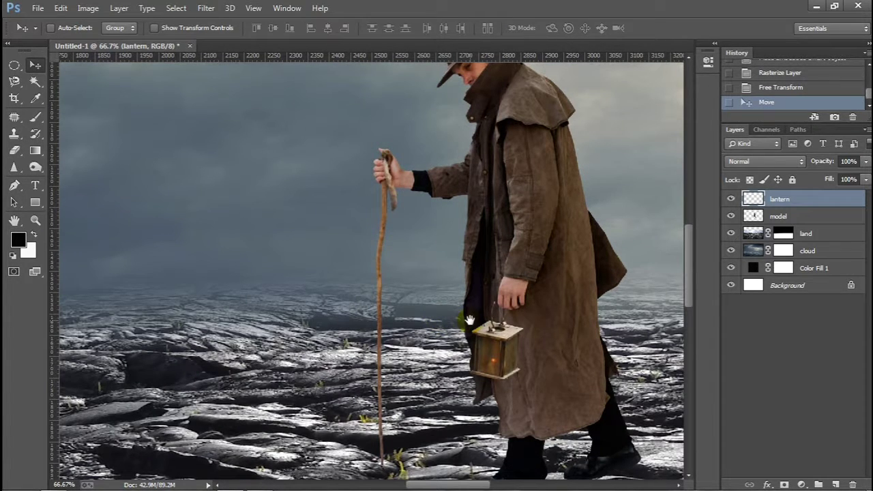
{"action": "key", "text": "space"}
{"action": "left_click_drag", "start_coordinate": [549, 342], "coordinate": [475, 348]}
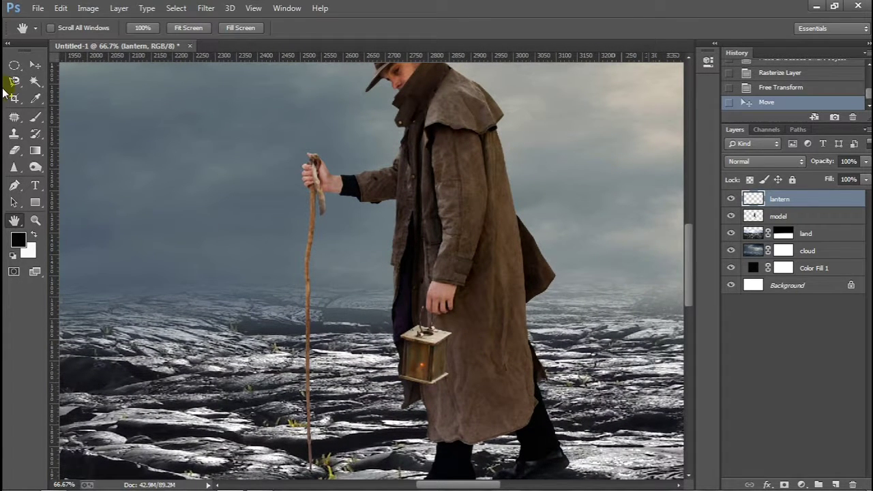
{"action": "left_click", "coordinate": [42, 69]}
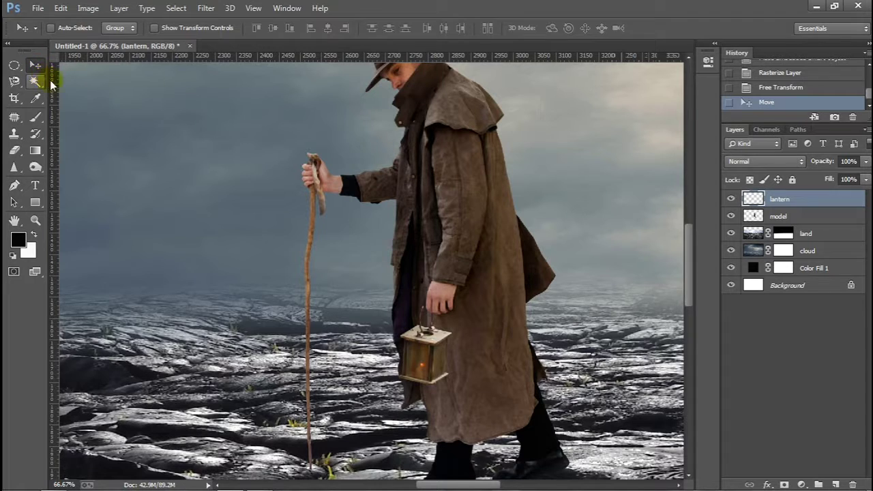
{"action": "left_click", "coordinate": [432, 365]}
{"action": "left_click_drag", "start_coordinate": [431, 364], "coordinate": [436, 362]}
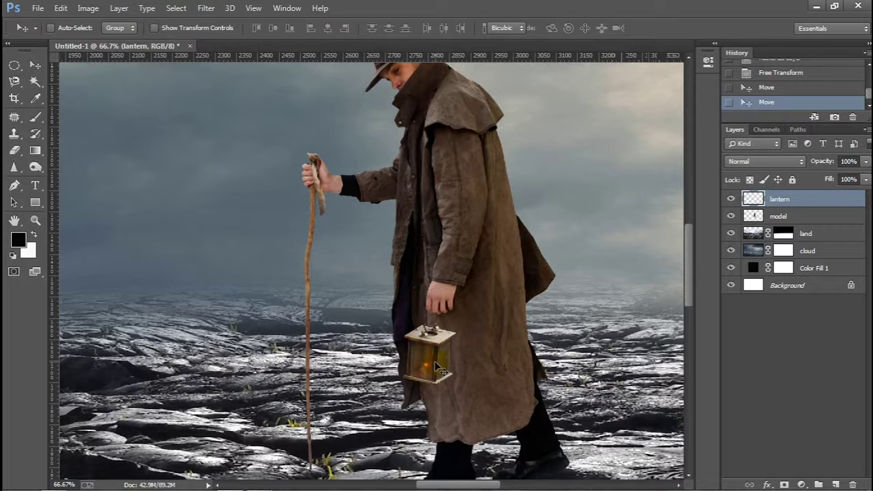
{"action": "key", "text": "ctrl+t"}
- Flip the lantern horizontally and adjust its width slightly
{"action": "right_click", "coordinate": [435, 365]}
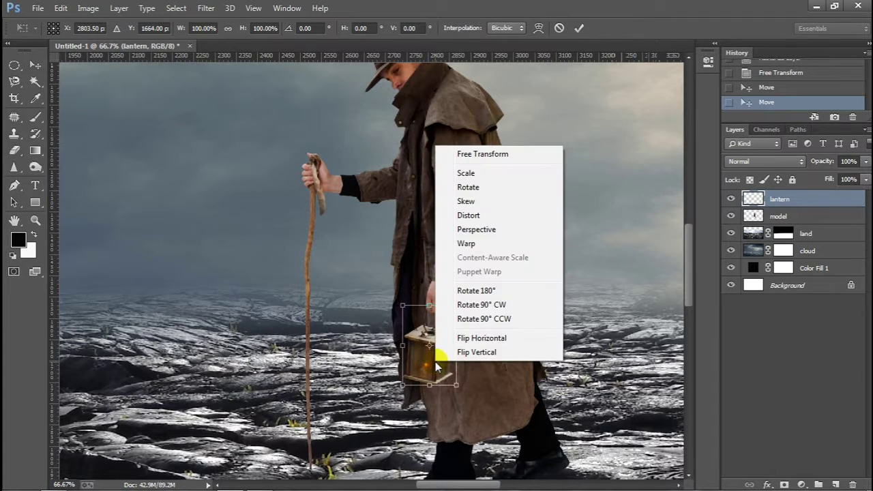
{"action": "left_click", "coordinate": [468, 338]}
{"action": "mouse_move", "coordinate": [457, 336]}
{"action": "left_mouse_down"}
{"action": "mouse_move", "coordinate": [466, 336]}
{"action": "mouse_move", "coordinate": [456, 338]}
{"action": "left_mouse_up"}
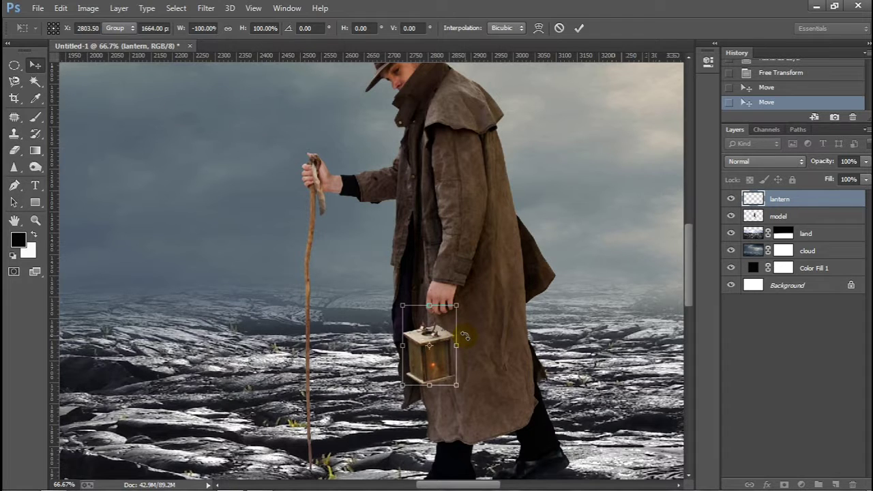
{"action": "key", "text": "Return"}
{"action": "key", "text": "ctrl+plus"}
- Rotate the lantern slightly and nudge it up and right into the man's grip
{"action": "key", "text": "ctrl+t"}
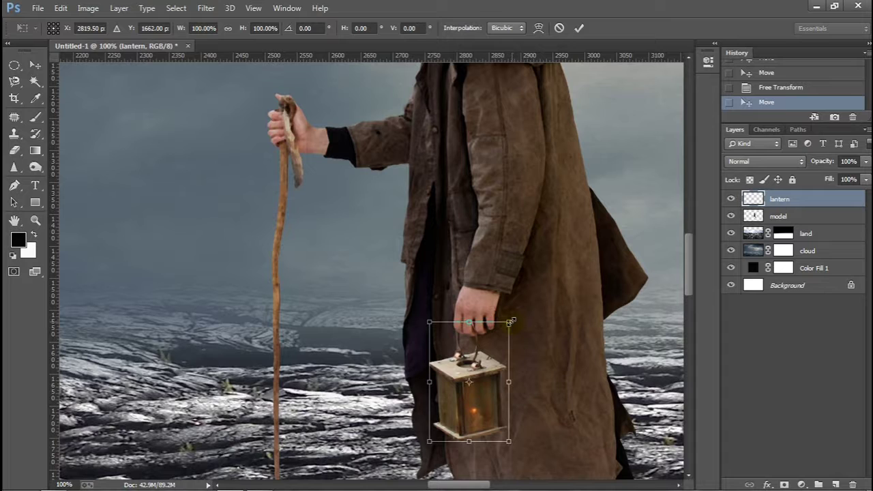
{"action": "left_click_drag", "start_coordinate": [511, 321], "coordinate": [506, 324]}
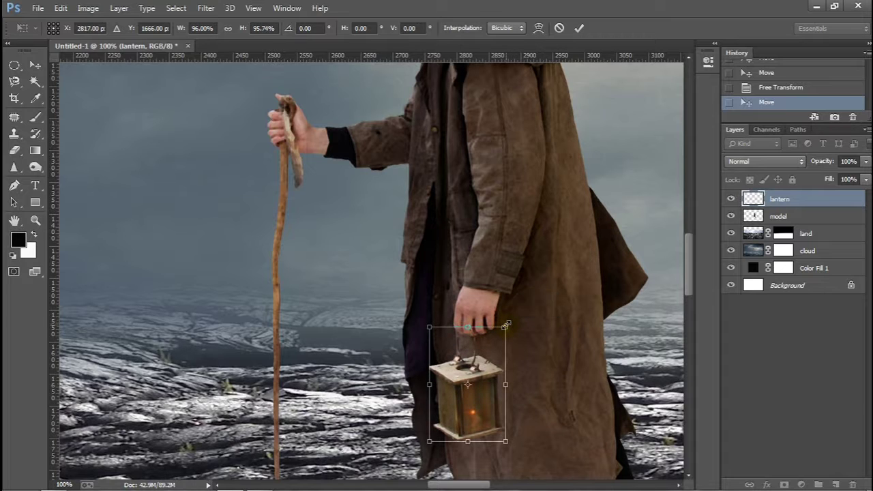
{"action": "key", "text": "Return"}
{"action": "key", "text": "Up"}
{"action": "key", "text": "Up"}
{"action": "key", "text": "Up"}
{"action": "key", "text": "Up"}
{"action": "key", "text": "Right"}
{"action": "key", "text": "Right"}
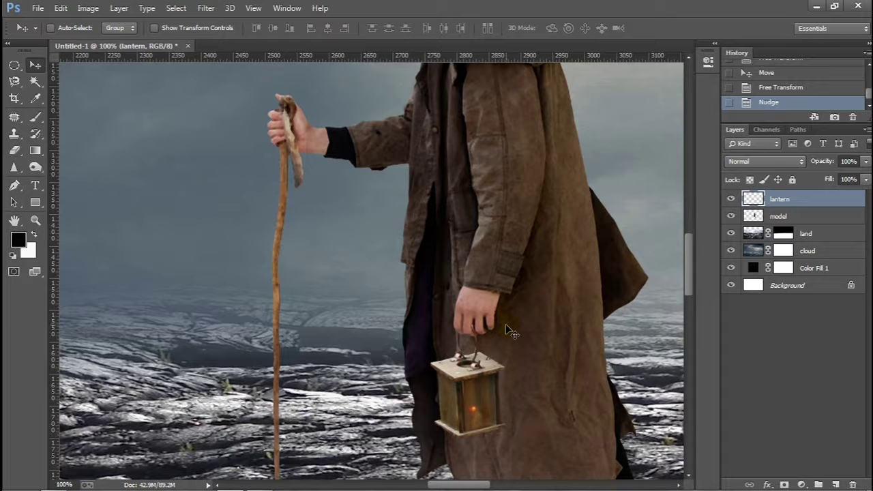
{"action": "key", "text": "Up"}
{"action": "key", "text": "Up"}
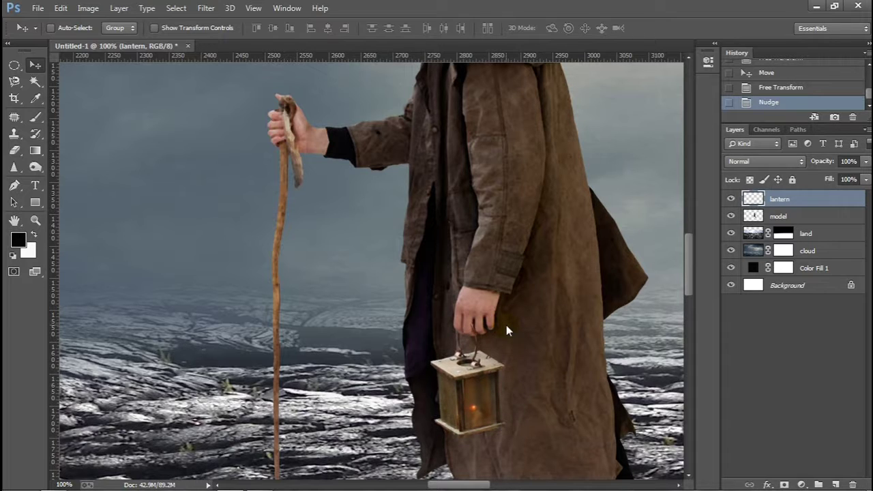
{"action": "key", "text": "ctrl+minus"}
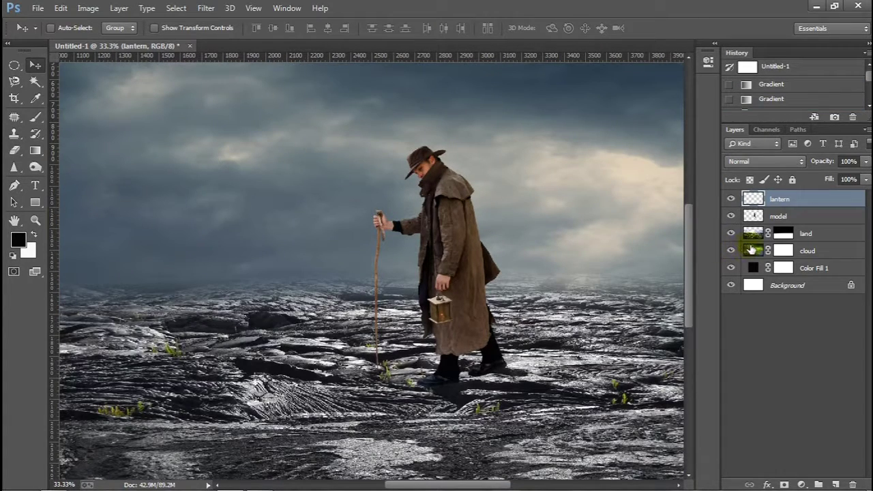
- Clip a Brightness/Contrast layer to cloud with brightness -150 and contrast 100
{"action": "left_click", "coordinate": [750, 250]}
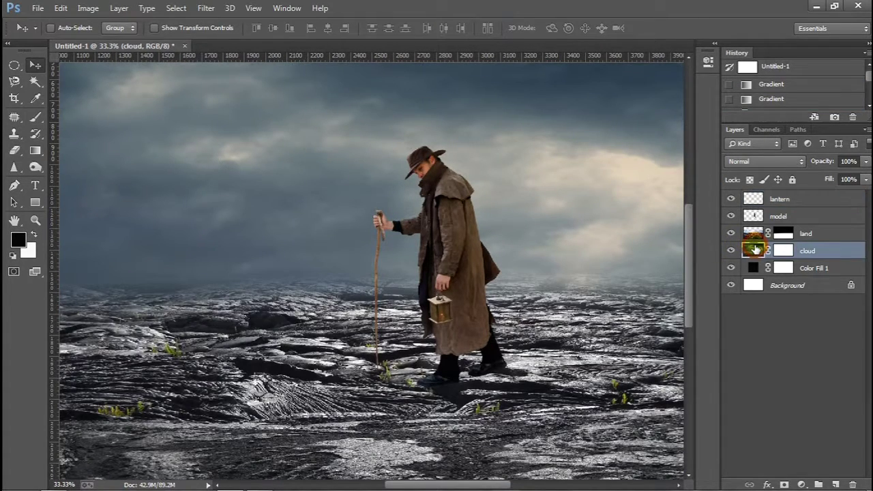
{"action": "left_click", "coordinate": [801, 484]}
{"action": "left_click", "coordinate": [784, 253]}
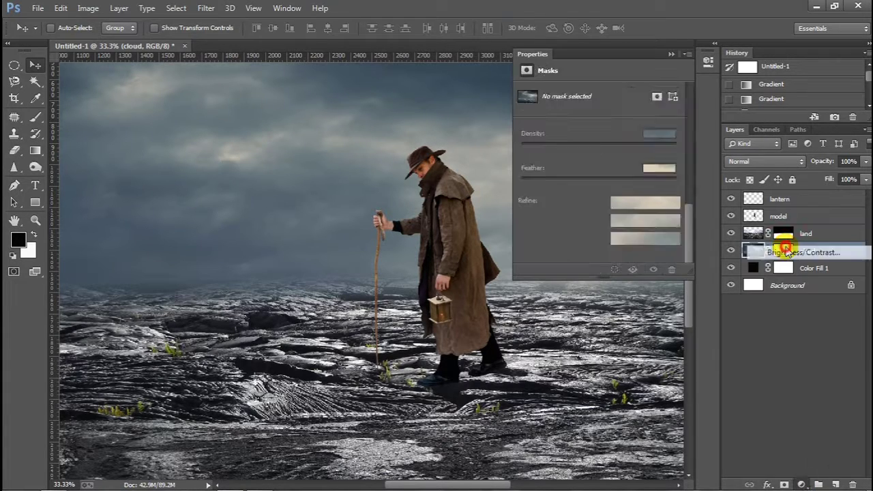
{"action": "left_click", "coordinate": [595, 270]}
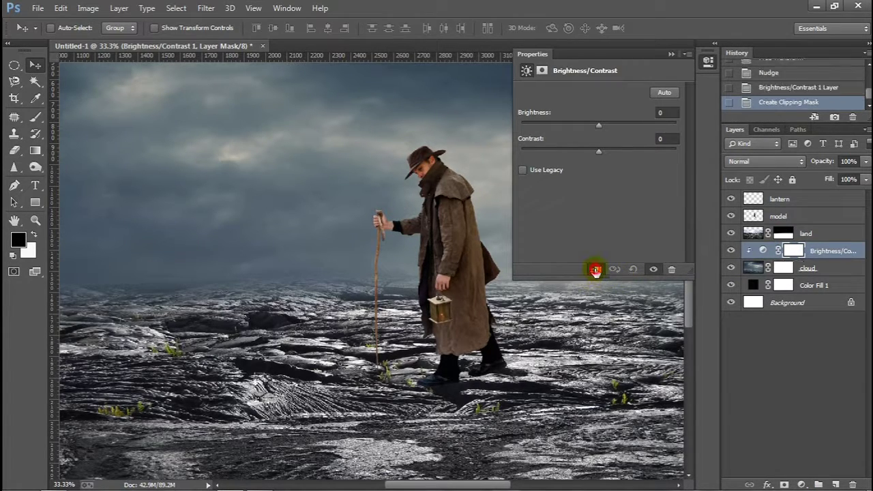
{"action": "mouse_move", "coordinate": [598, 124]}
{"action": "left_mouse_down"}
{"action": "mouse_move", "coordinate": [527, 126]}
{"action": "mouse_move", "coordinate": [516, 138]}
{"action": "left_mouse_up"}
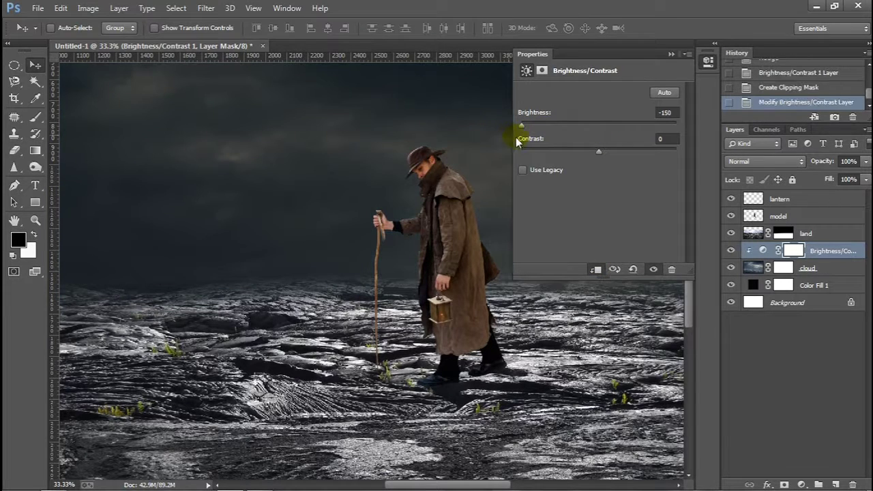
{"action": "left_click_drag", "start_coordinate": [623, 151], "coordinate": [697, 157]}
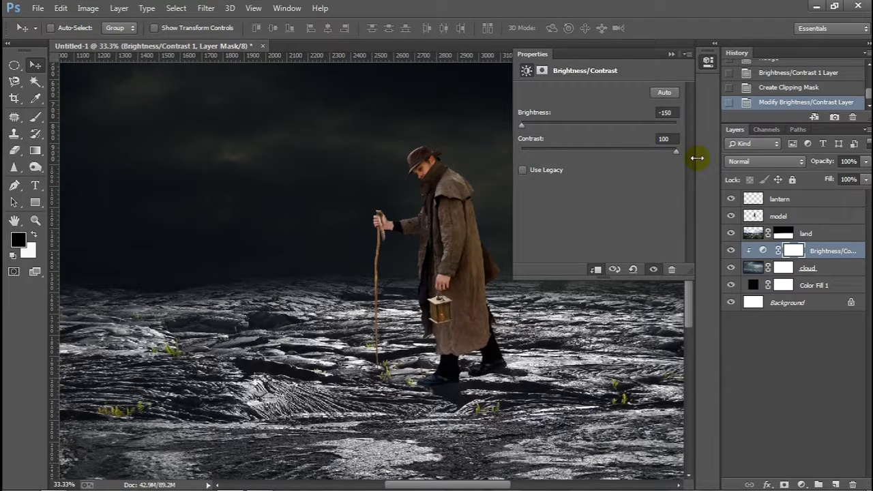
{"action": "left_click", "coordinate": [671, 58]}
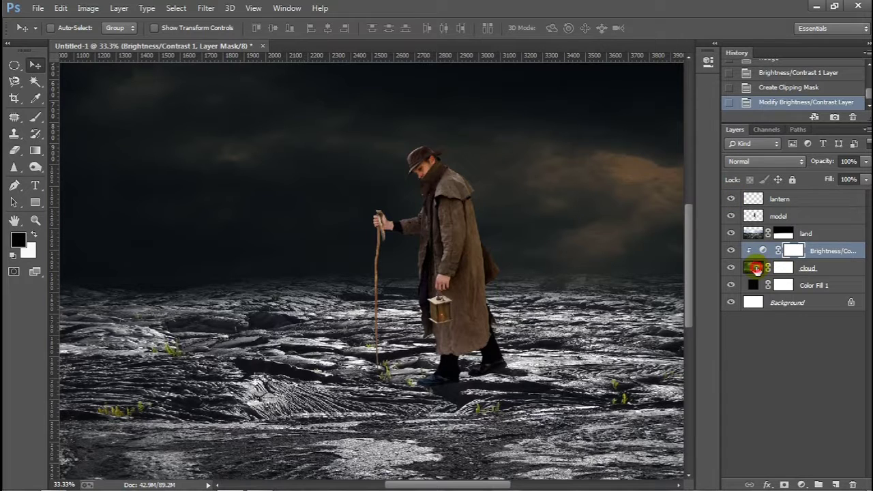
{"action": "left_click", "coordinate": [754, 267]}
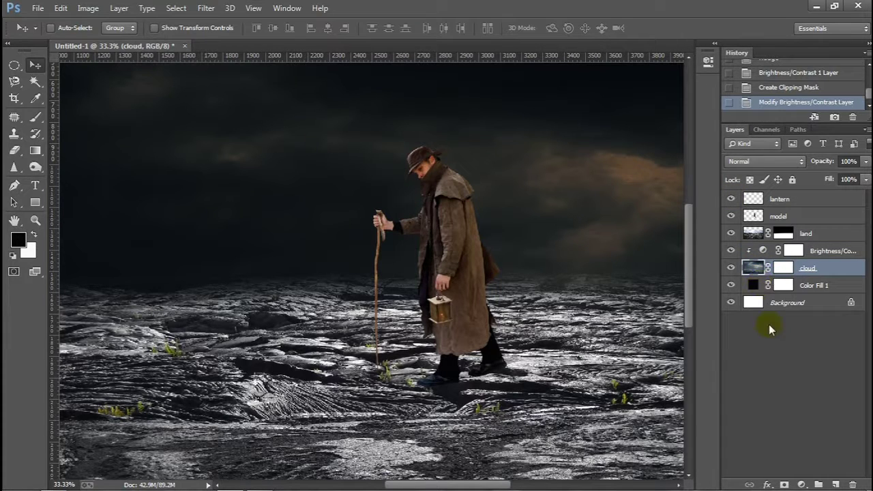
- Add a second Brightness/Contrast layer on cloud at brightness -61, contrast 5
{"action": "left_click", "coordinate": [802, 484]}
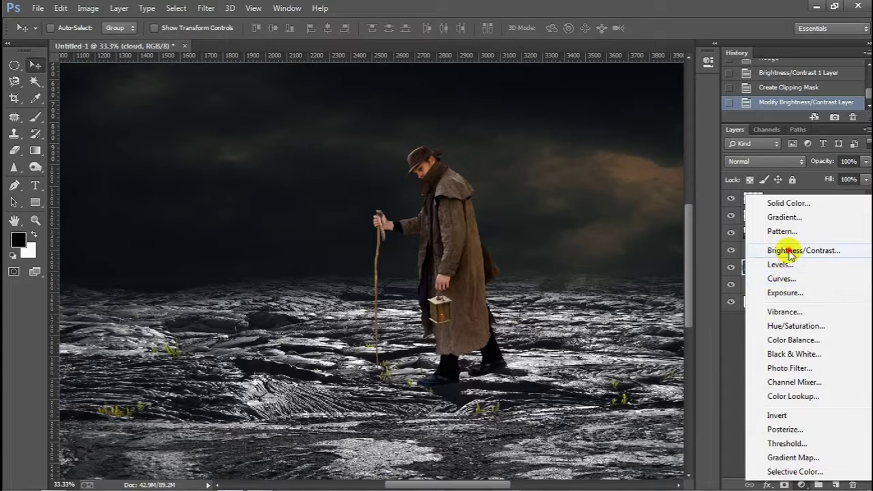
{"action": "left_click", "coordinate": [789, 251]}
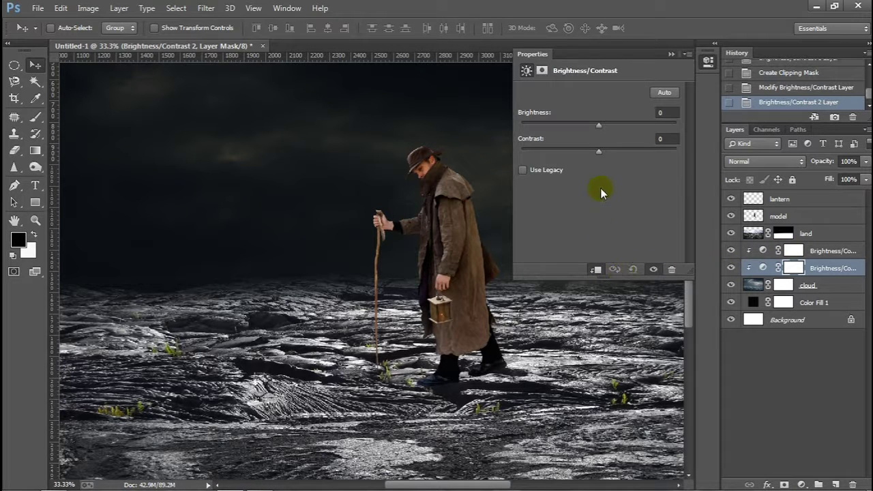
{"action": "left_click_drag", "start_coordinate": [598, 127], "coordinate": [571, 126]}
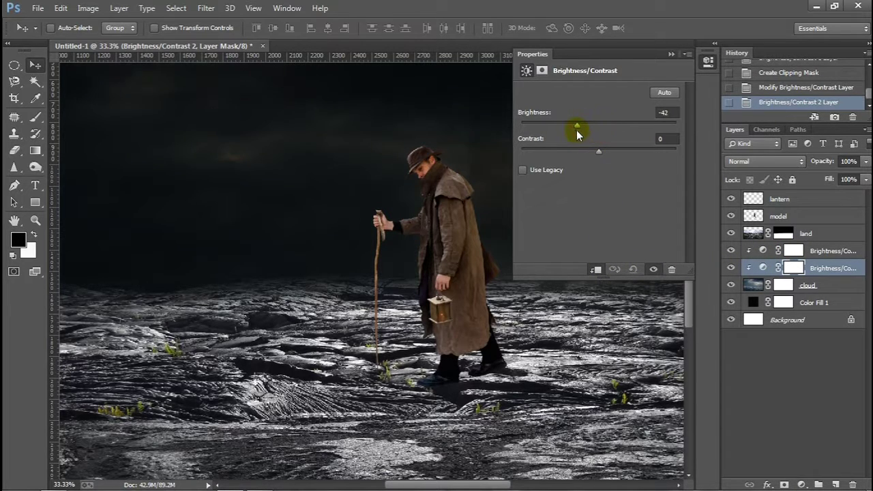
{"action": "left_click_drag", "start_coordinate": [568, 130], "coordinate": [569, 129]}
{"action": "left_click", "coordinate": [596, 151]}
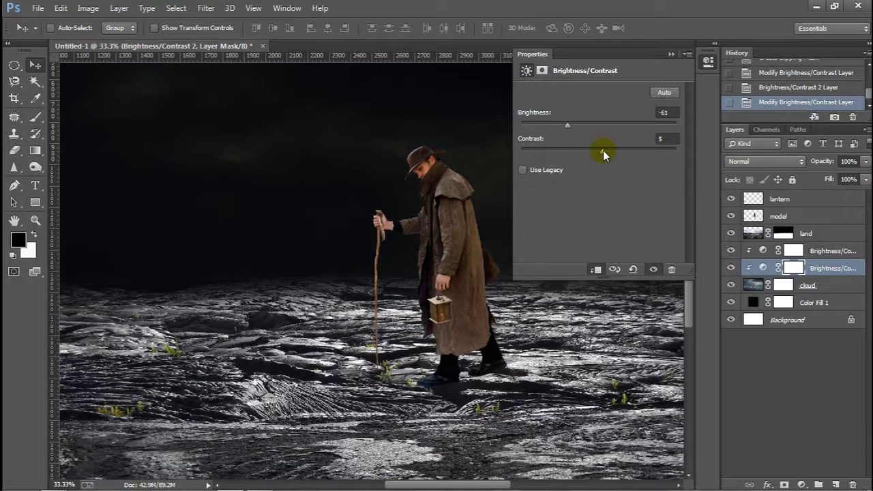
{"action": "left_click", "coordinate": [668, 52]}
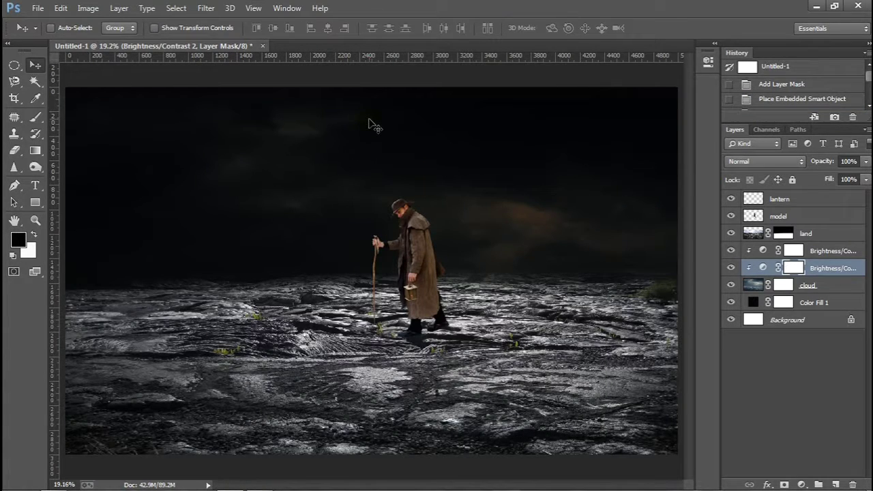
{"action": "left_click", "coordinate": [748, 285]}
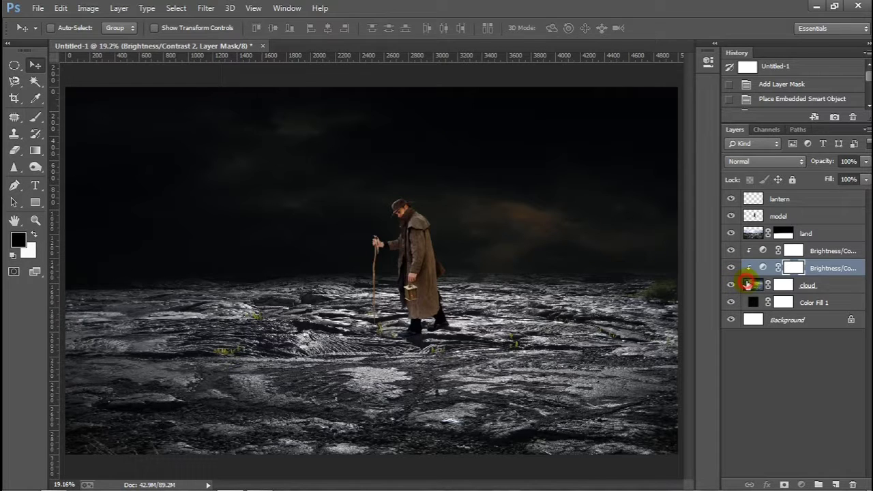
- Add a new layer and set up a fully soft 800 px brush
{"action": "left_click", "coordinate": [836, 484]}
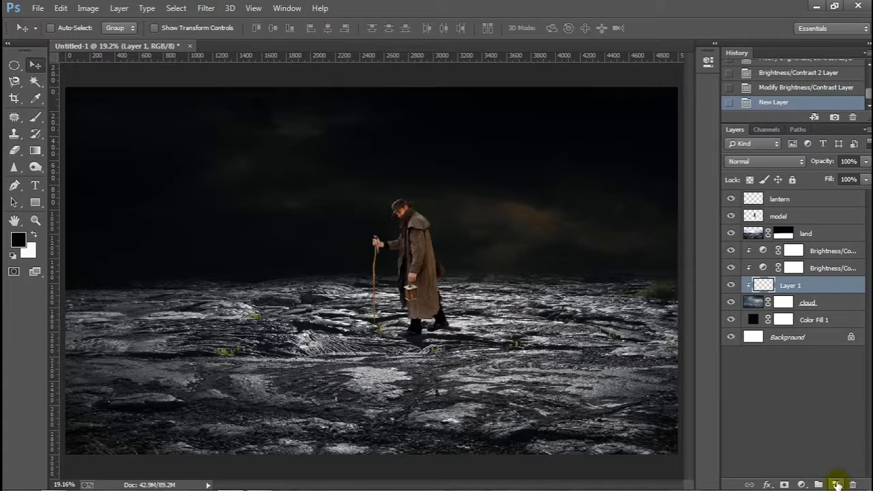
{"action": "left_click", "coordinate": [36, 117]}
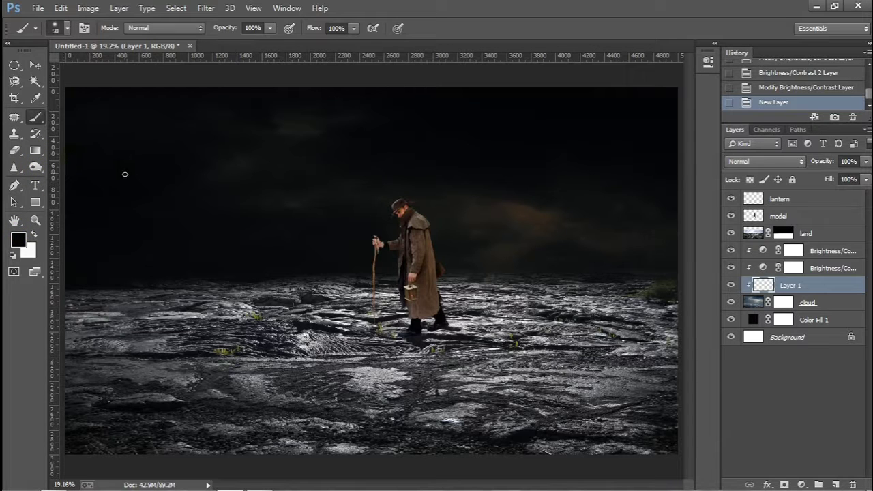
{"action": "key", "text": "bracketright"}
{"action": "key", "text": "bracketright"}
{"action": "key", "text": "bracketright"}
{"action": "key", "text": "bracketright"}
{"action": "key", "text": "bracketright"}
{"action": "key", "text": "bracketright"}
{"action": "key", "text": "bracketright"}
{"action": "key", "text": "bracketright"}
{"action": "key", "text": "bracketright"}
{"action": "key", "text": "bracketright"}
{"action": "key", "text": "bracketright"}
{"action": "key", "text": "bracketright"}
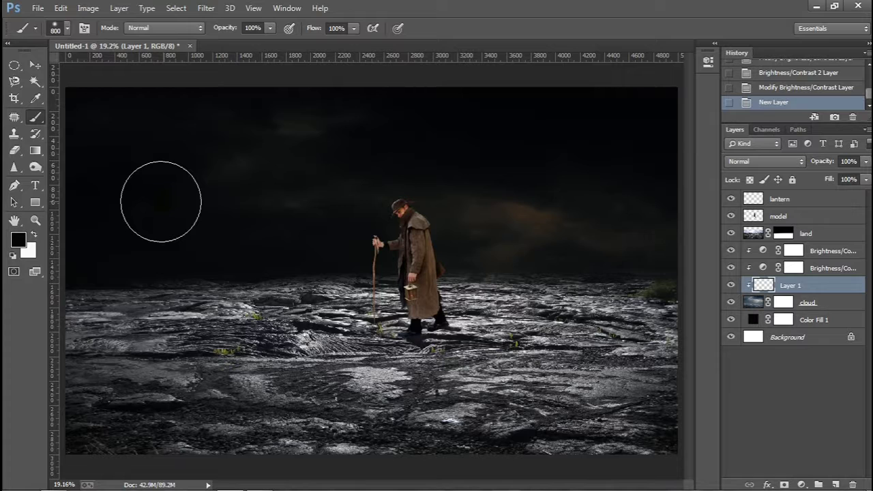
{"action": "left_click", "coordinate": [66, 29]}
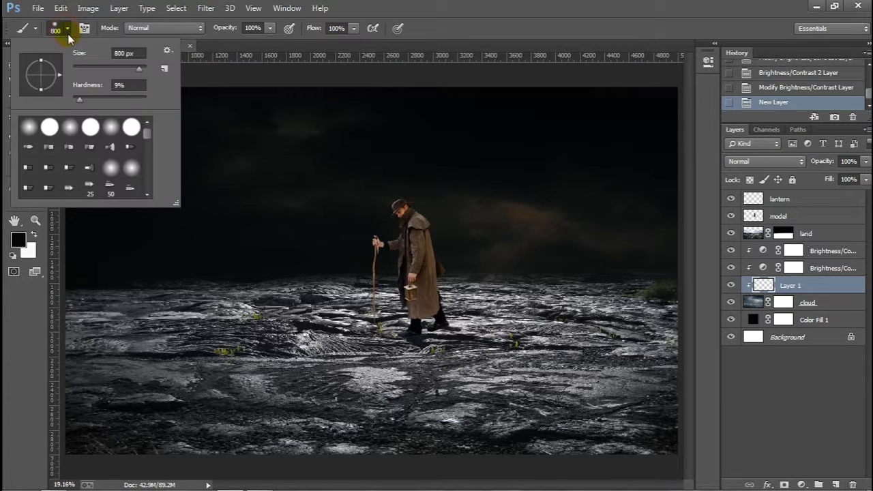
{"action": "left_click_drag", "start_coordinate": [80, 101], "coordinate": [69, 103]}
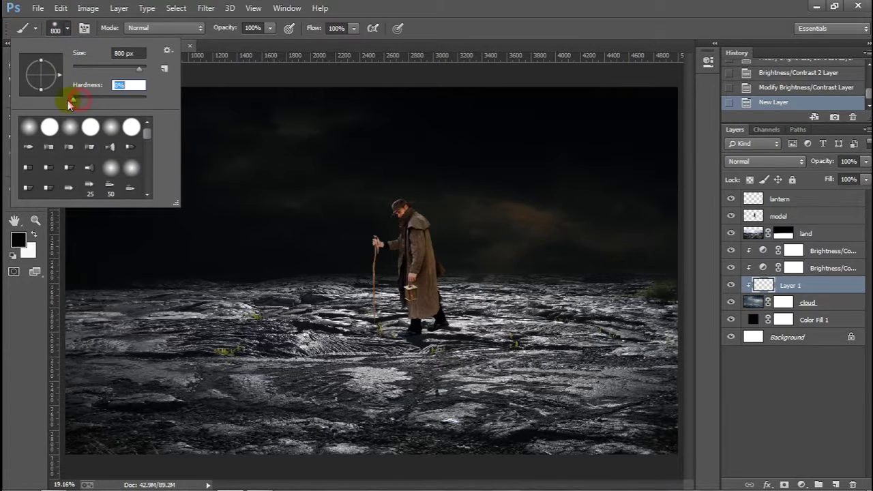
{"action": "left_click", "coordinate": [332, 171]}
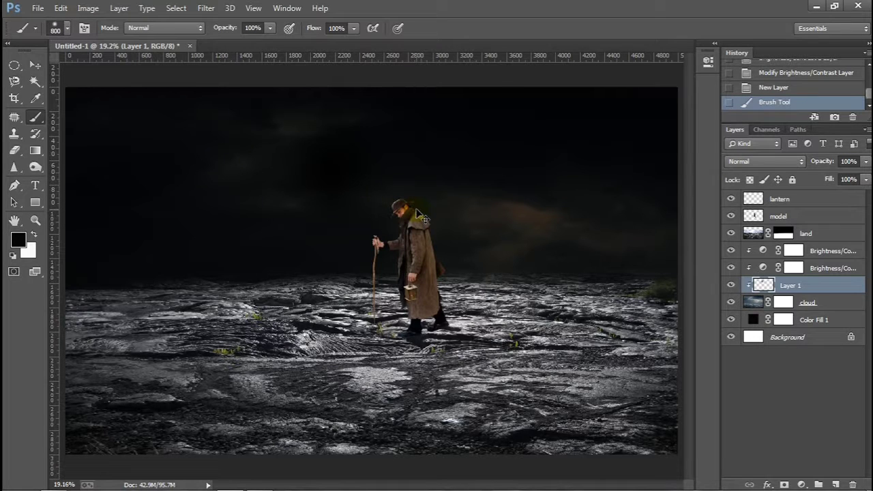
{"action": "key", "text": "ctrl+z"}
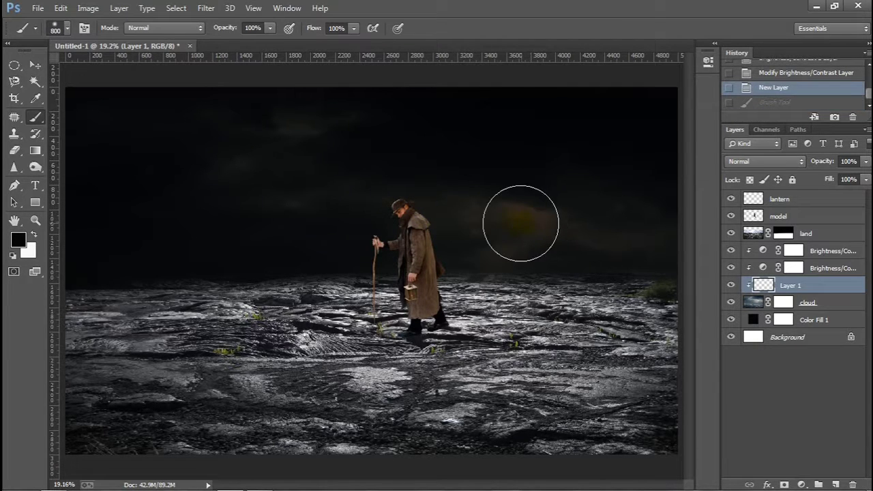
- Paint soft black across the sky around the man's head and to the right
{"action": "left_click", "coordinate": [496, 221]}
{"action": "left_click", "coordinate": [549, 234]}
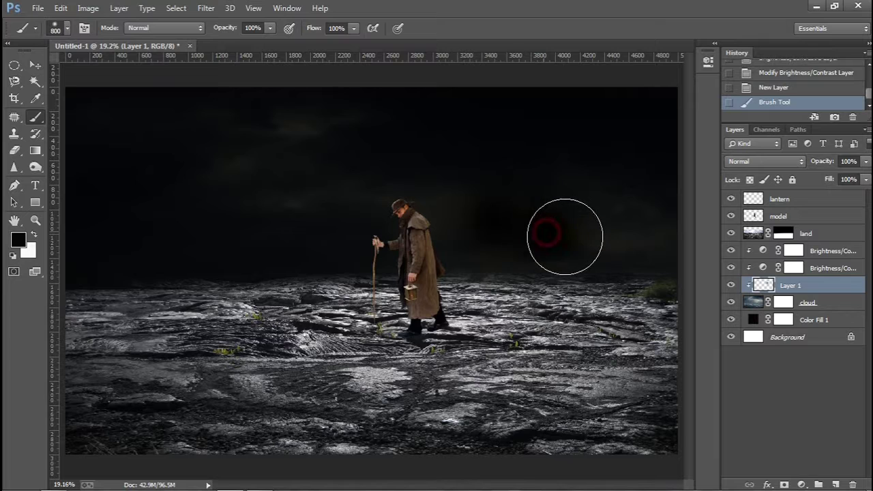
{"action": "left_click", "coordinate": [641, 239]}
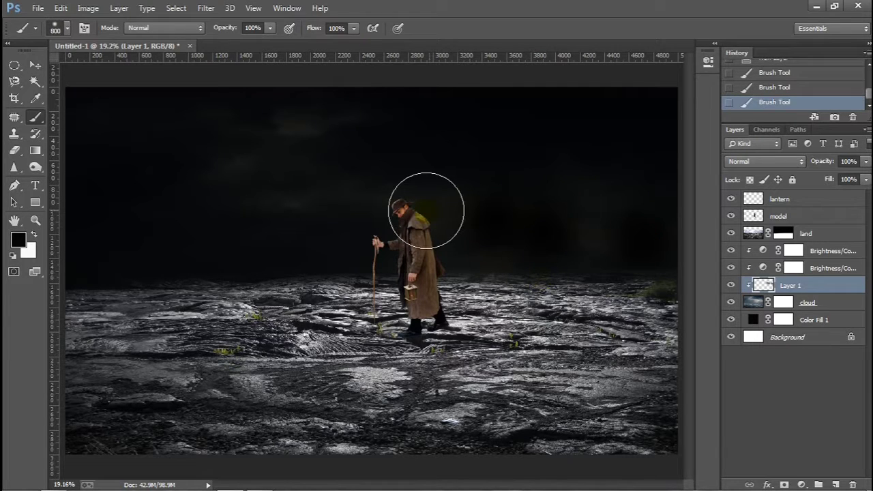
{"action": "left_click", "coordinate": [290, 139]}
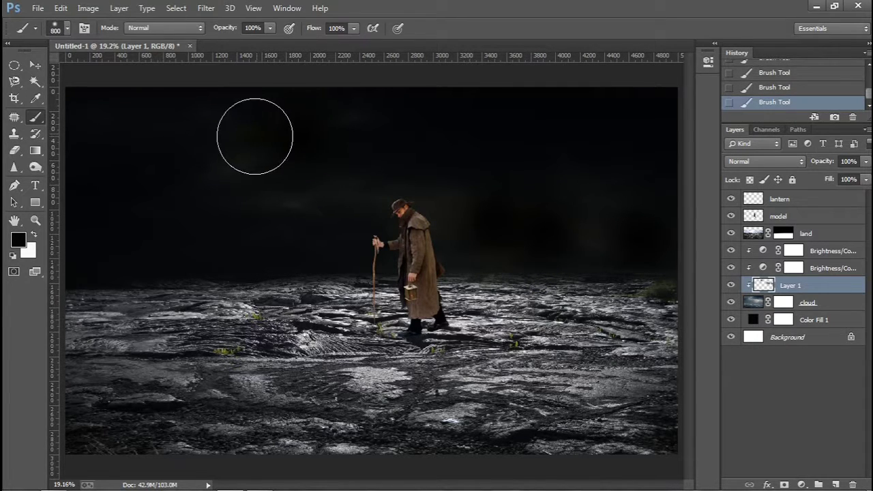
{"action": "left_click", "coordinate": [269, 191]}
{"action": "left_click", "coordinate": [236, 159]}
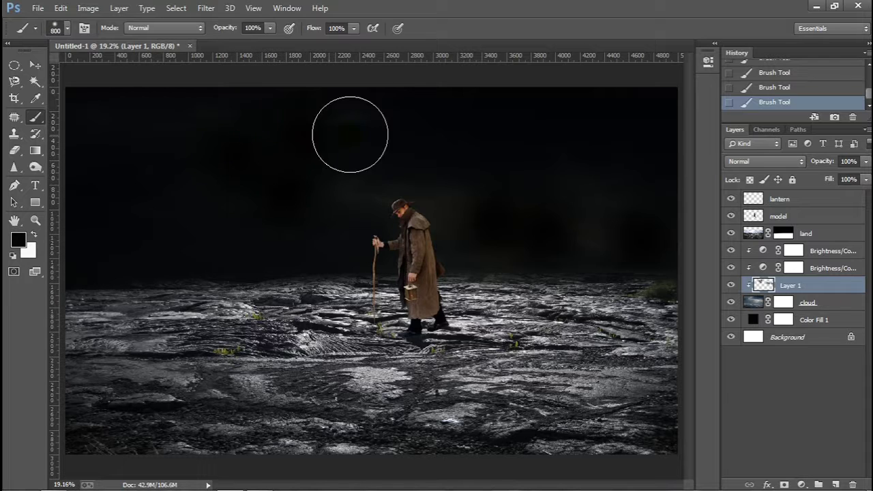
{"action": "left_click", "coordinate": [341, 189]}
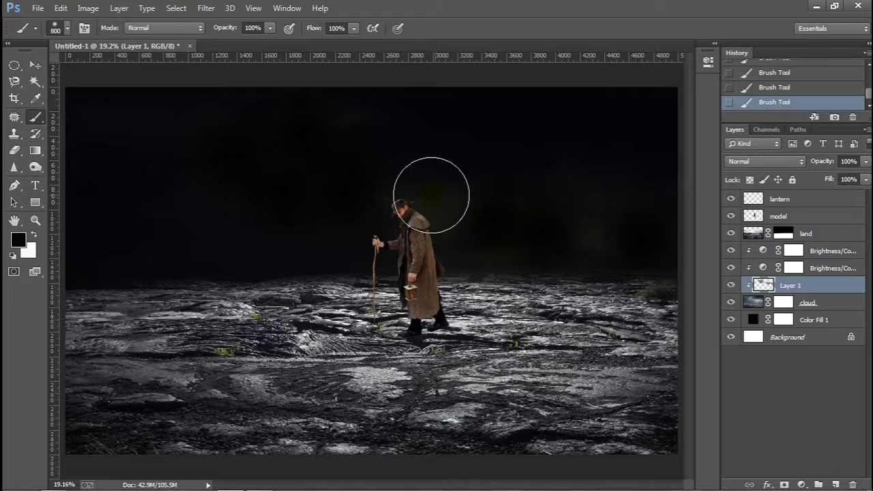
{"action": "left_click", "coordinate": [419, 195]}
{"action": "left_click", "coordinate": [463, 204]}
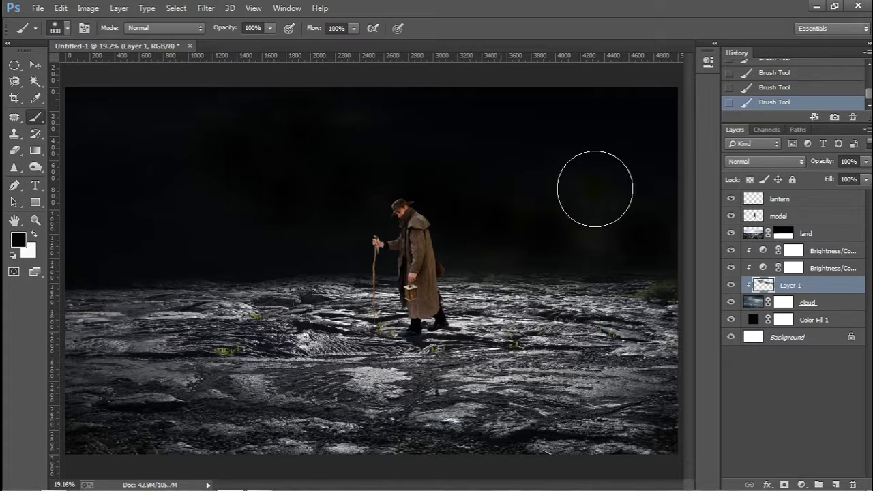
- Keep the painted layer at Normal blending with 41% opacity, then select the land layer
{"action": "left_click", "coordinate": [791, 163]}
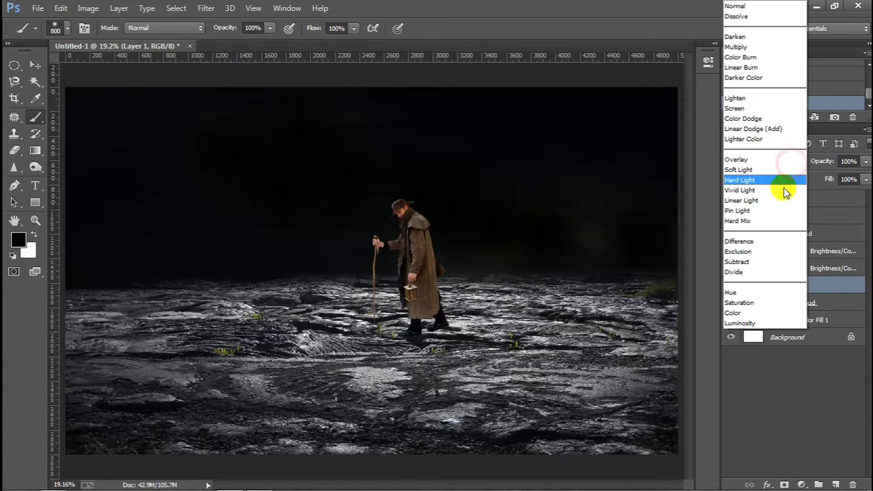
{"action": "left_click", "coordinate": [771, 161]}
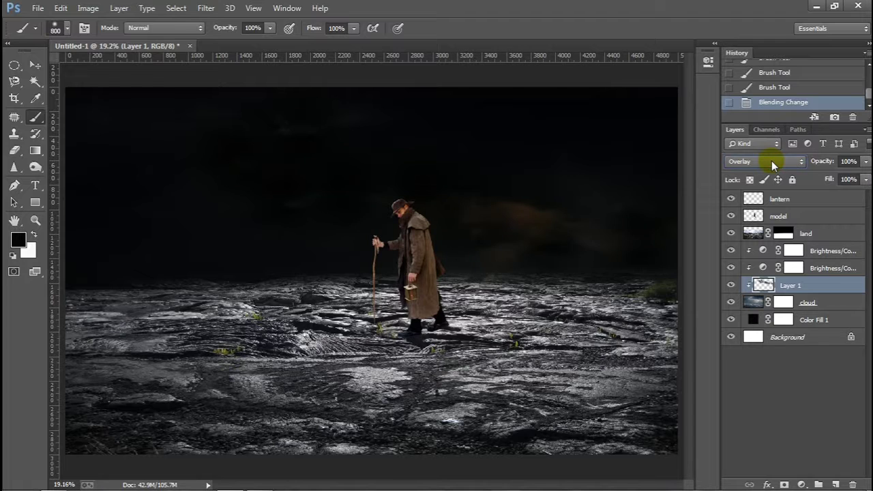
{"action": "left_click", "coordinate": [769, 163]}
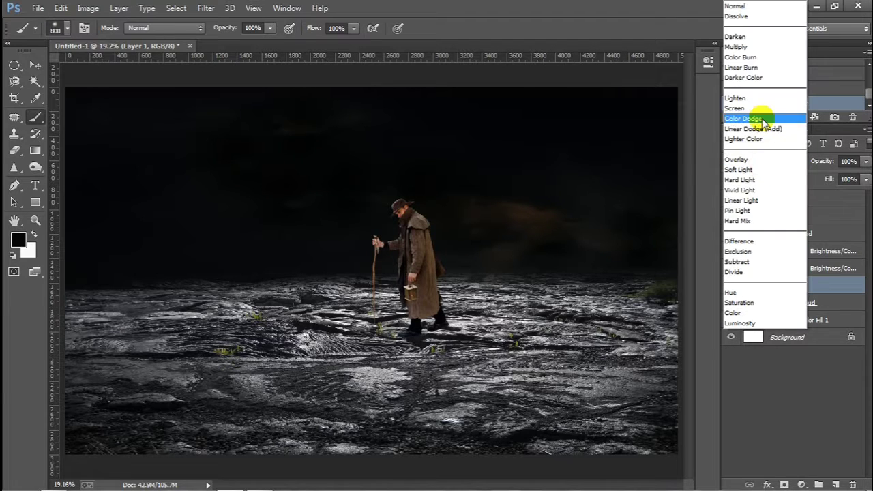
{"action": "left_click", "coordinate": [736, 7]}
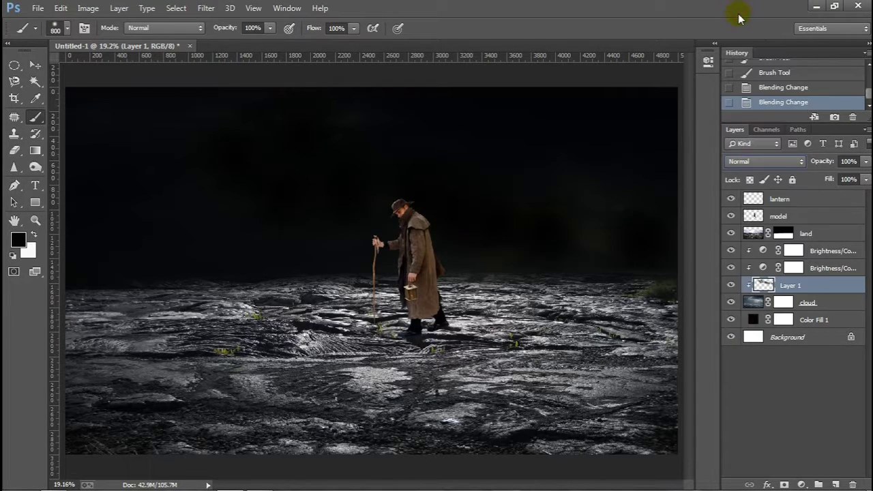
{"action": "left_click", "coordinate": [866, 163]}
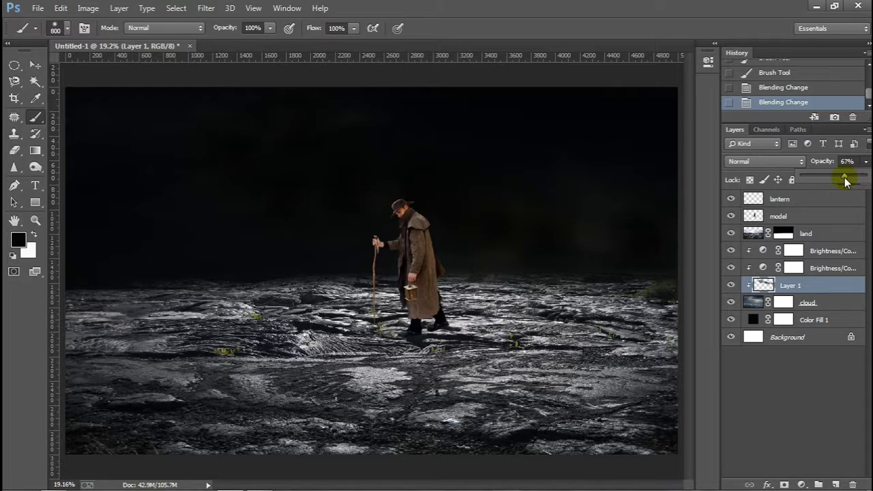
{"action": "left_click_drag", "start_coordinate": [835, 179], "coordinate": [827, 179]}
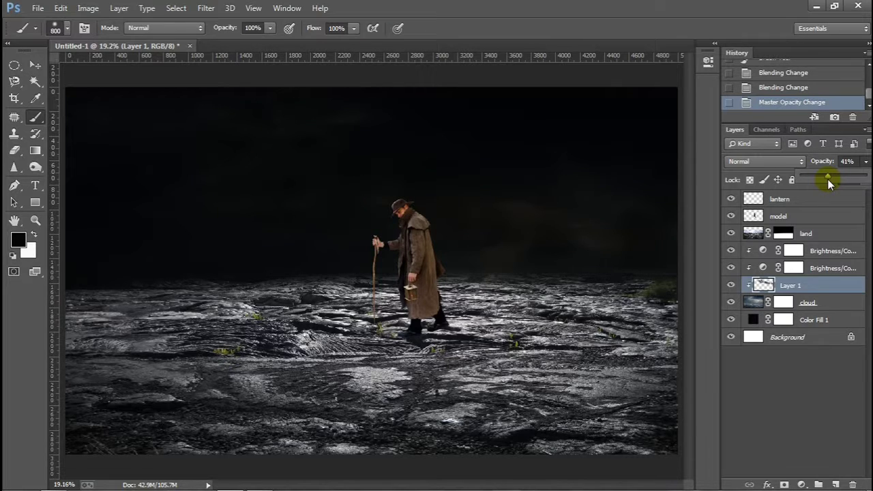
{"action": "left_click", "coordinate": [826, 394]}
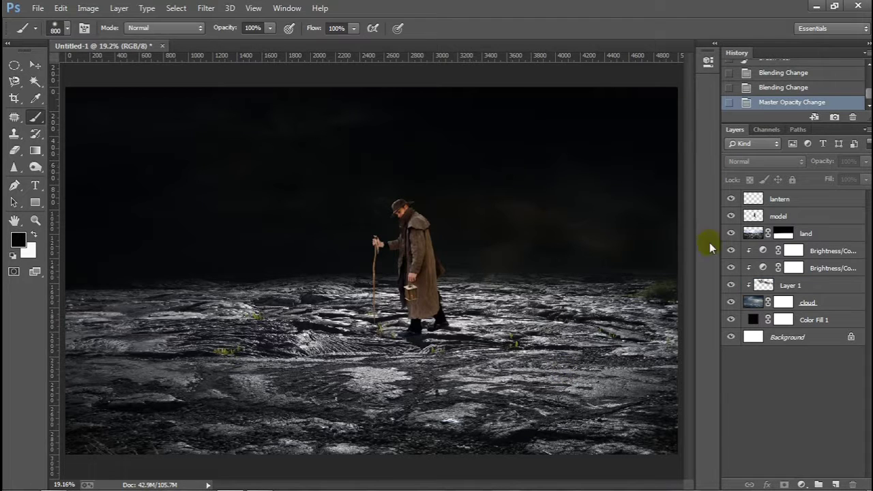
{"action": "left_click", "coordinate": [764, 233]}
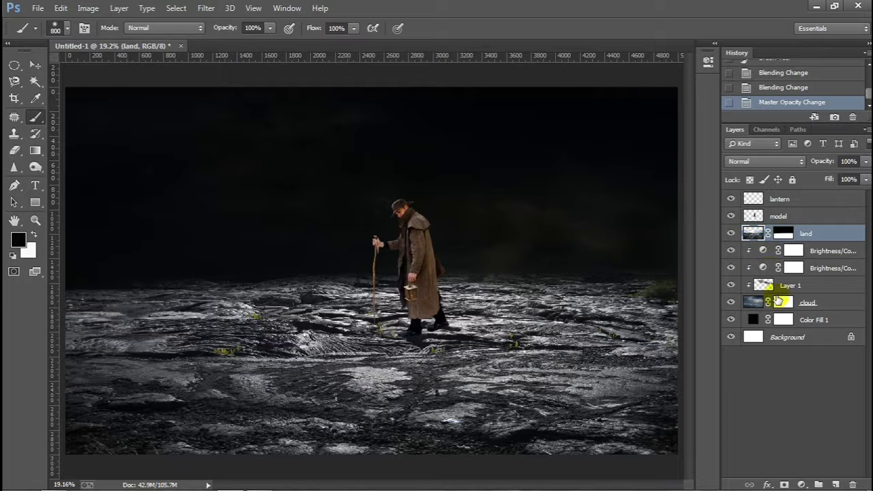
- Add a Hue/Saturation layer clipped to the land, with Hue -180 and Lightness -53
{"action": "left_click", "coordinate": [802, 482]}
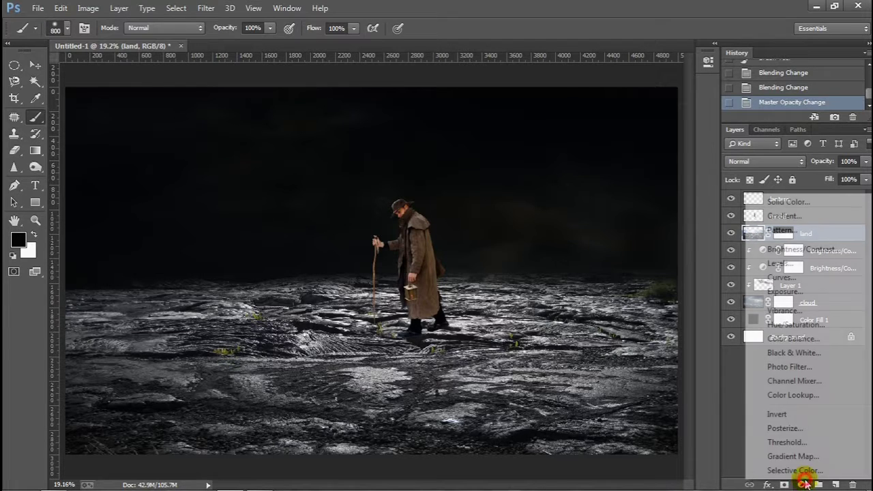
{"action": "left_click", "coordinate": [795, 324]}
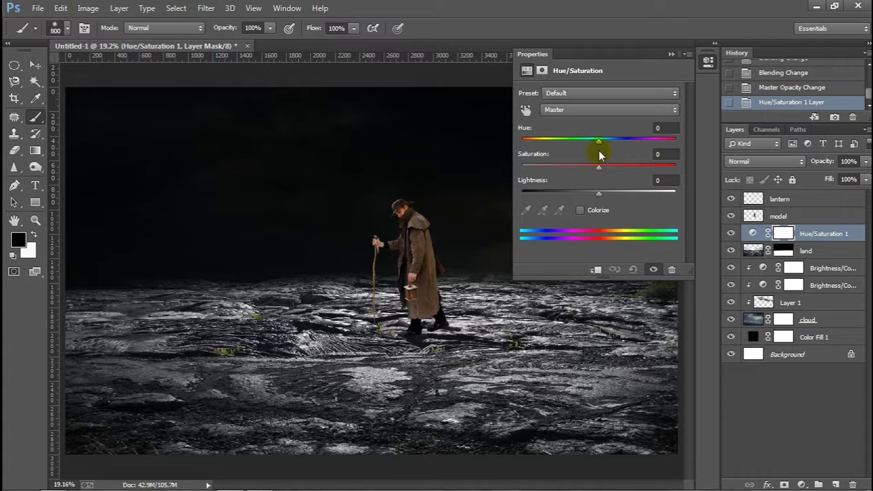
{"action": "left_click_drag", "start_coordinate": [599, 140], "coordinate": [515, 152]}
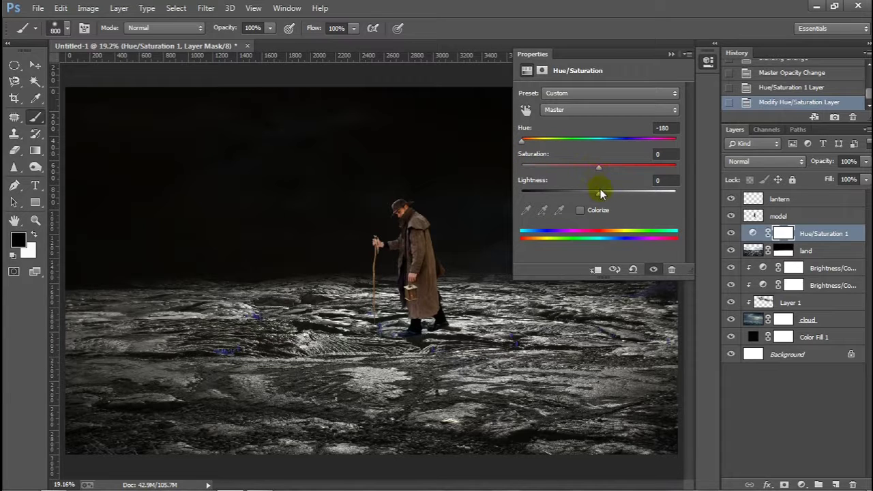
{"action": "left_click_drag", "start_coordinate": [600, 193], "coordinate": [582, 196]}
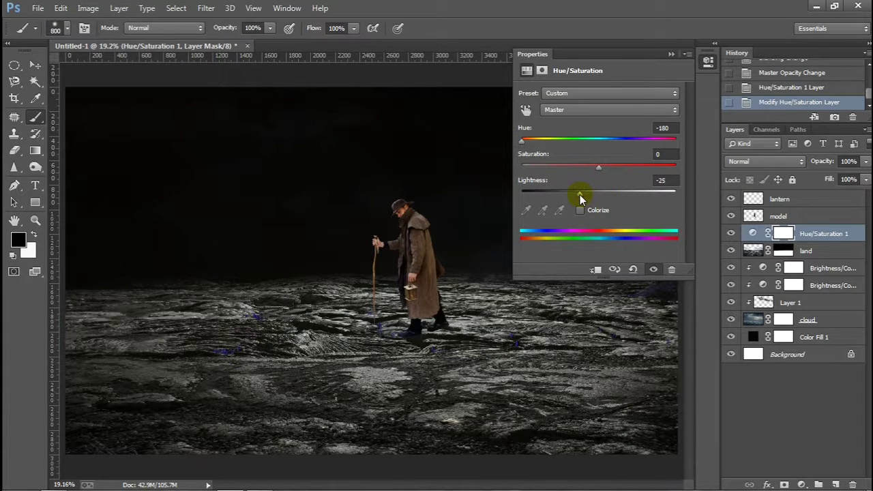
{"action": "left_click_drag", "start_coordinate": [577, 194], "coordinate": [575, 195]}
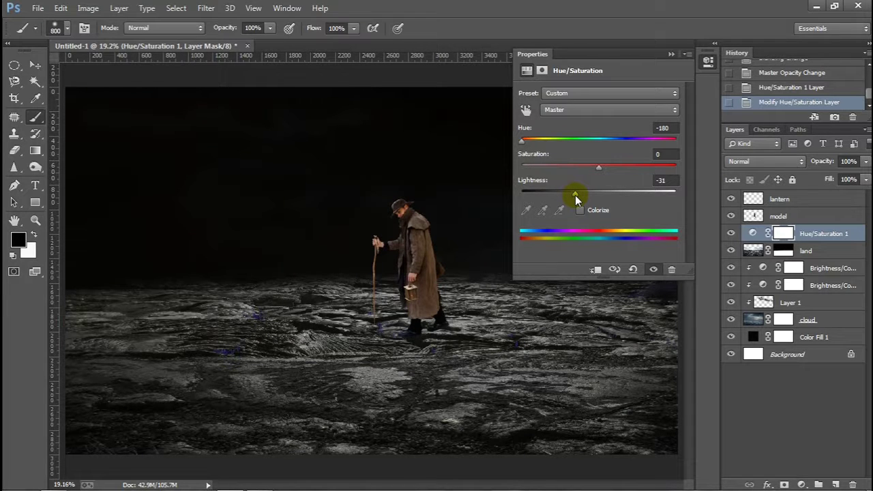
{"action": "left_click", "coordinate": [596, 269]}
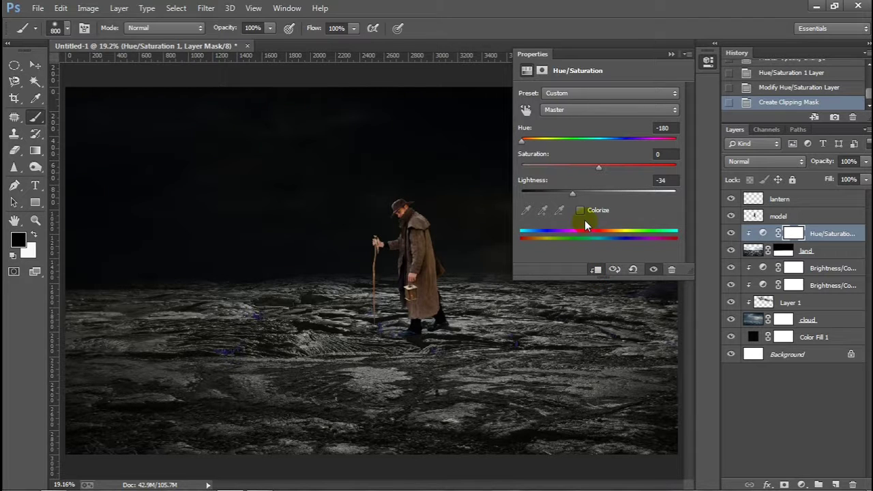
{"action": "left_click_drag", "start_coordinate": [571, 196], "coordinate": [562, 199]}
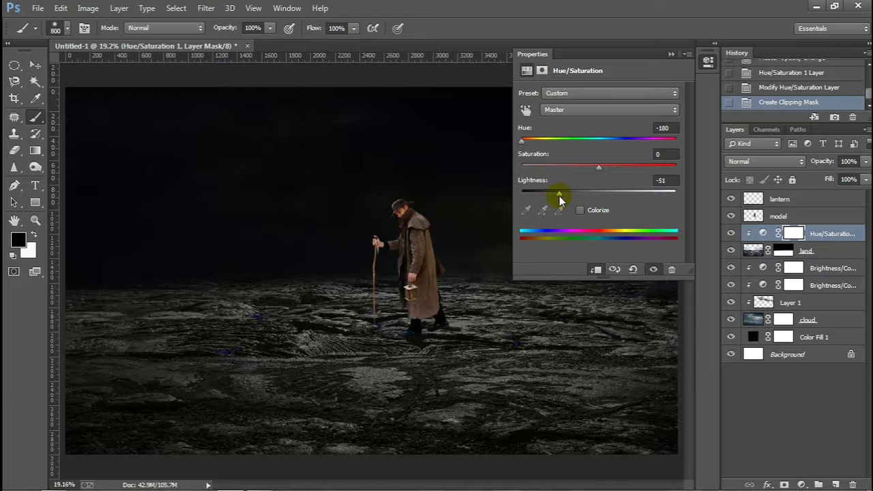
{"action": "left_click_drag", "start_coordinate": [558, 198], "coordinate": [557, 199]}
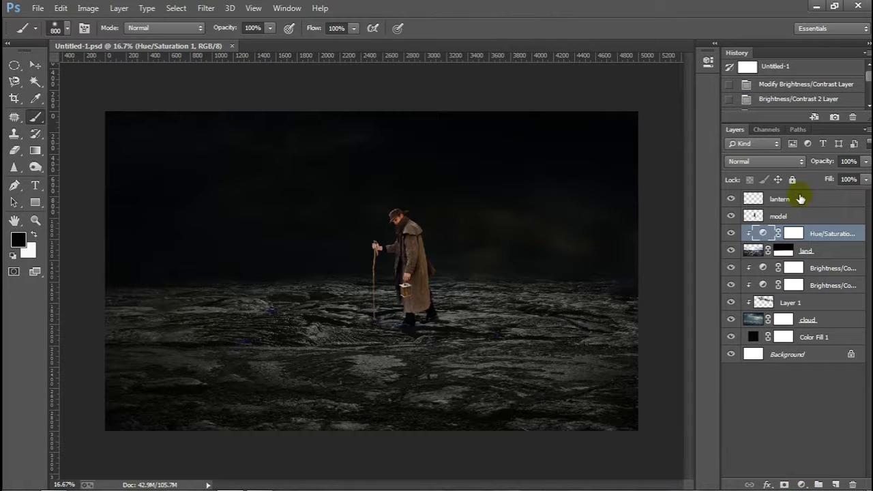
- Add a reversed radial Gradient Fill layer above lantern at a 150° angle
{"action": "left_click", "coordinate": [799, 196]}
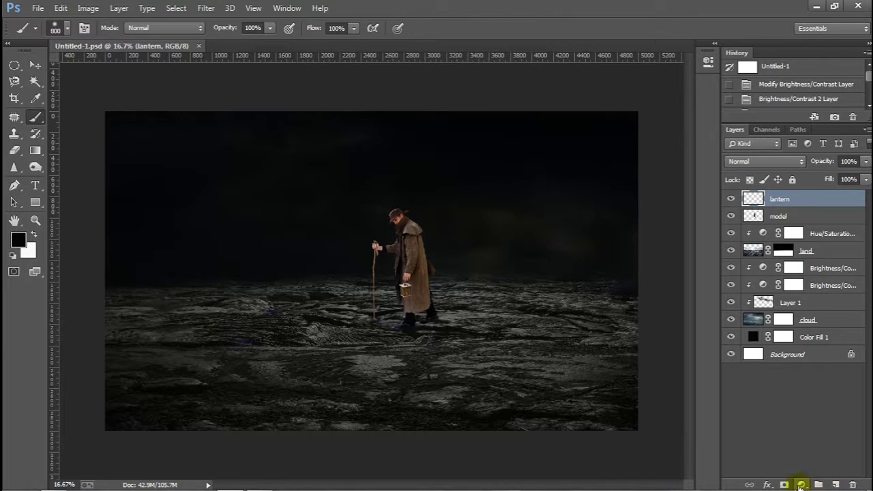
{"action": "left_click", "coordinate": [801, 484]}
{"action": "left_click", "coordinate": [808, 221]}
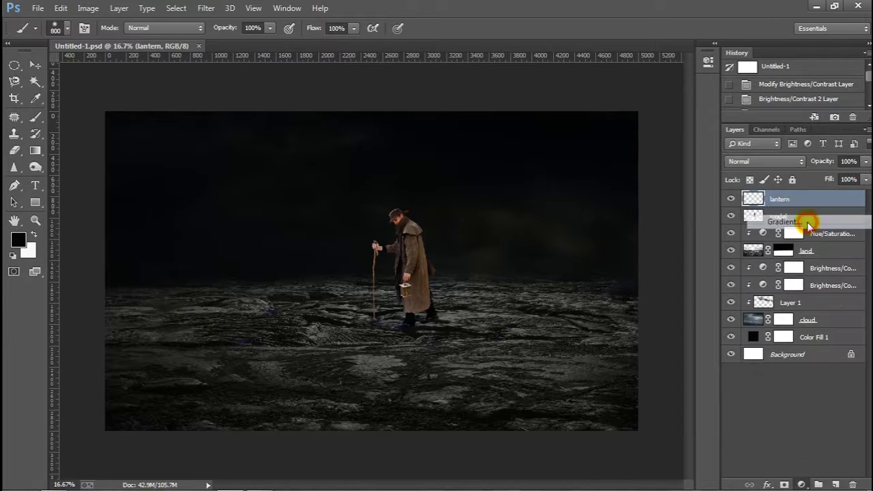
{"action": "left_click", "coordinate": [615, 122]}
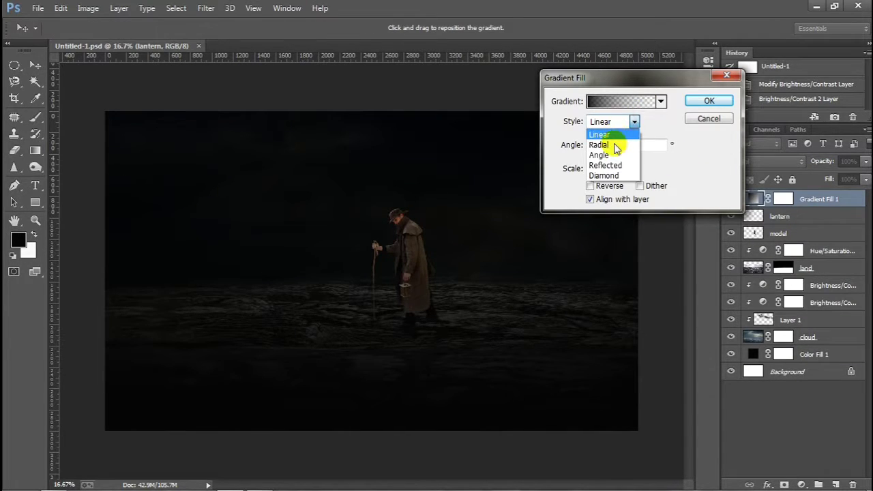
{"action": "left_click", "coordinate": [606, 144]}
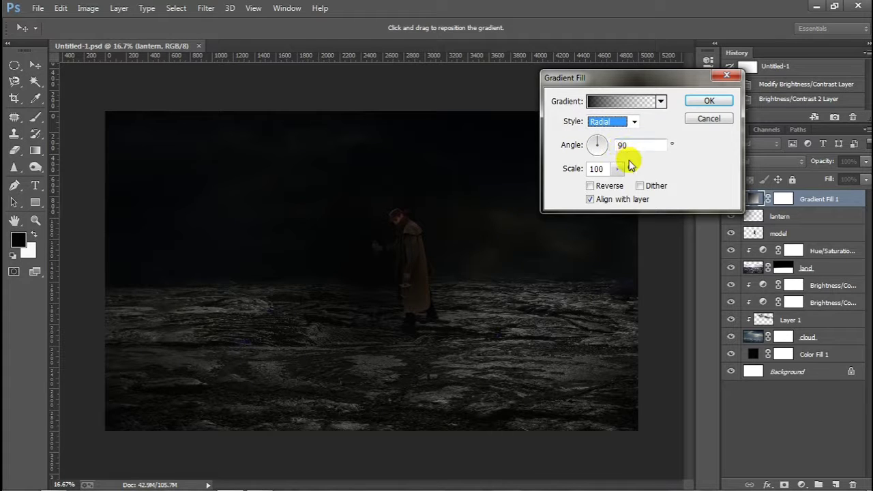
{"action": "left_click", "coordinate": [606, 186]}
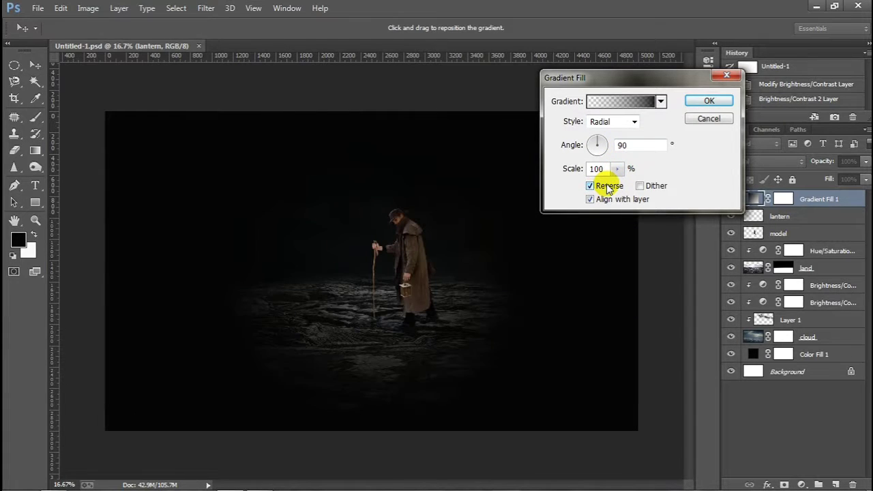
{"action": "left_click", "coordinate": [643, 145]}
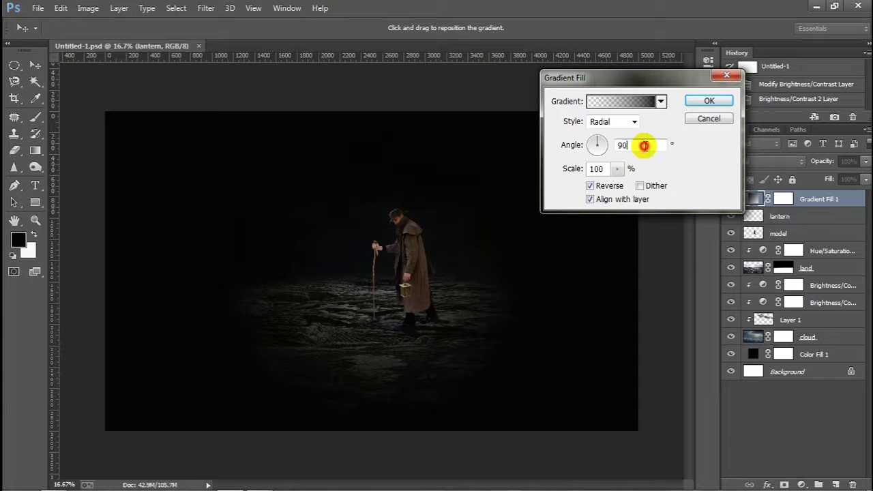
{"action": "left_click_drag", "start_coordinate": [642, 146], "coordinate": [617, 145]}
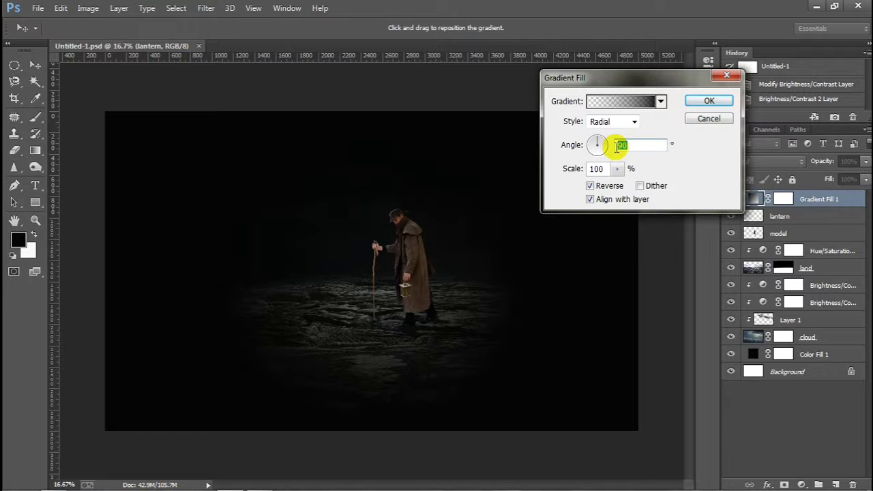
{"action": "type", "text": "15"}
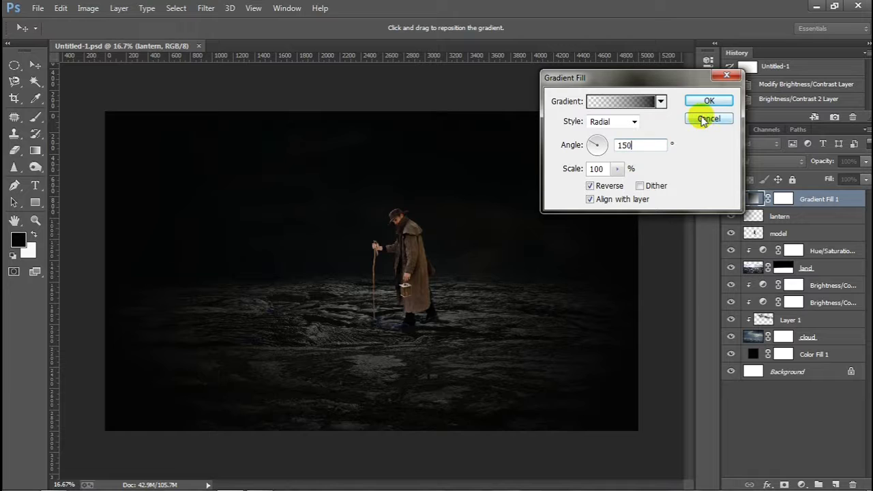
{"action": "left_click_drag", "start_coordinate": [671, 84], "coordinate": [737, 70]}
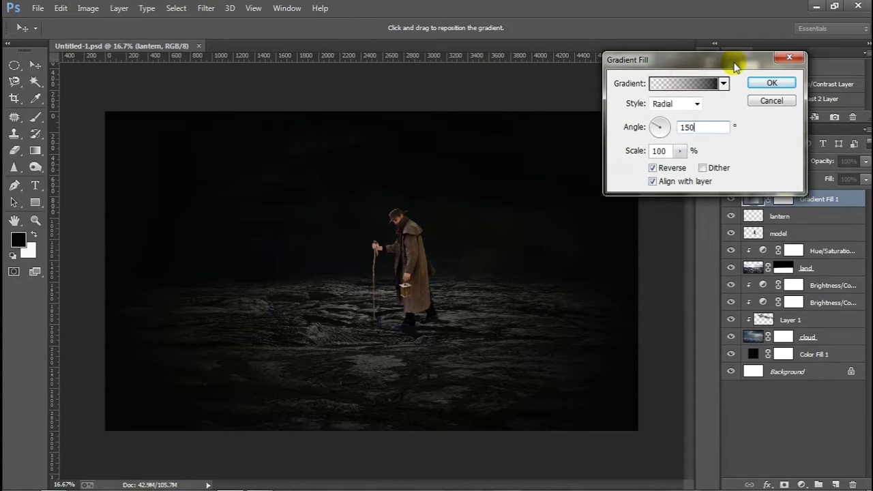
{"action": "left_click", "coordinate": [771, 83]}
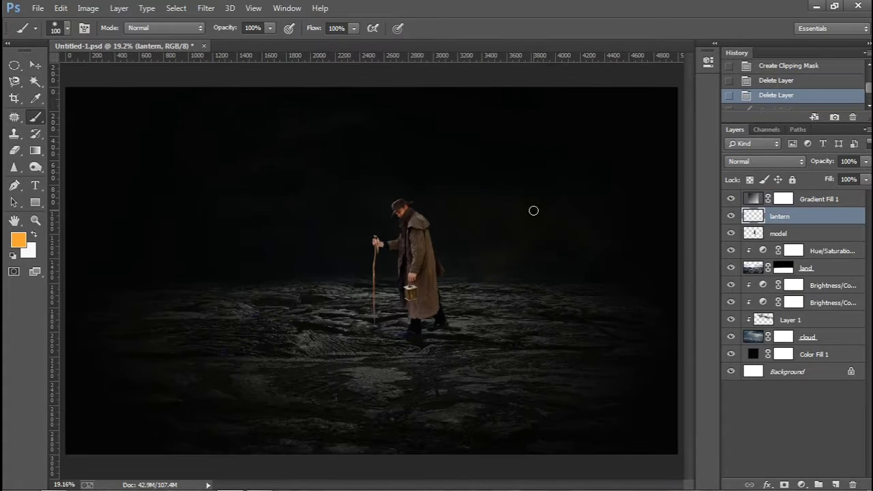
- Zoom in on the lantern, add a new Layer 2 and make orange the foreground colour
{"action": "key", "text": "ctrl+plus"}
{"action": "key", "text": "ctrl+plus"}
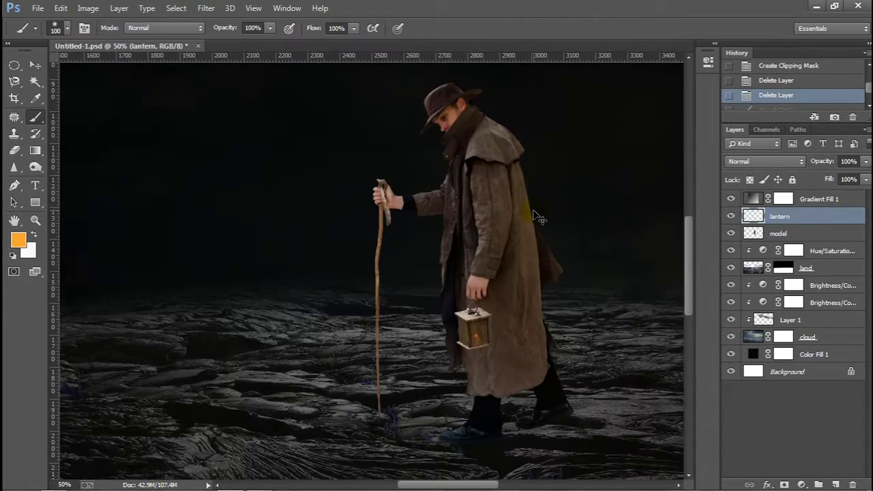
{"action": "key", "text": "ctrl+plus"}
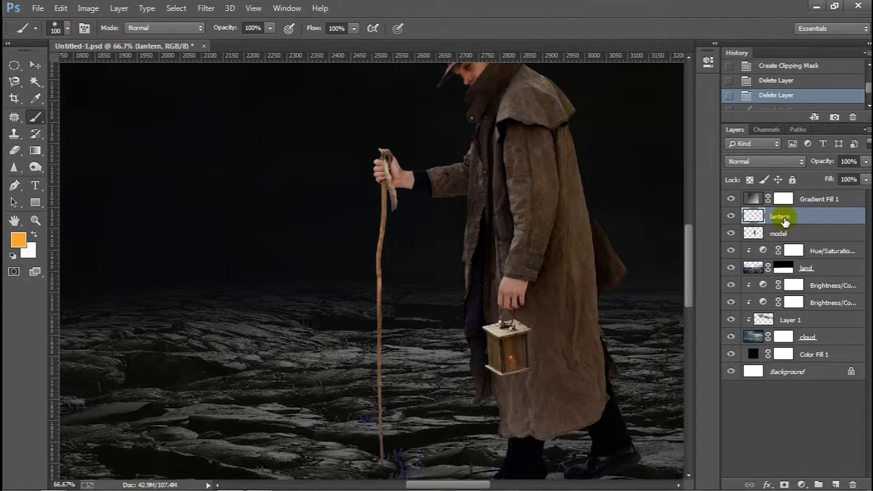
{"action": "left_click", "coordinate": [835, 483]}
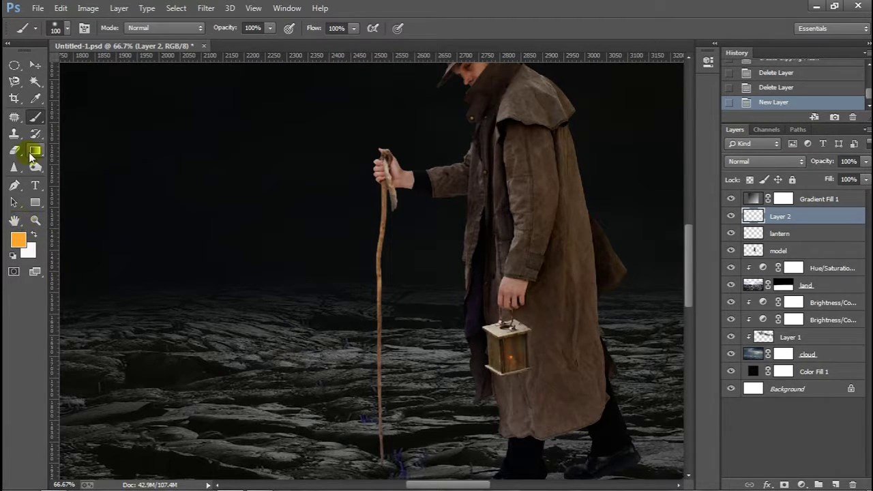
{"action": "left_click", "coordinate": [18, 241]}
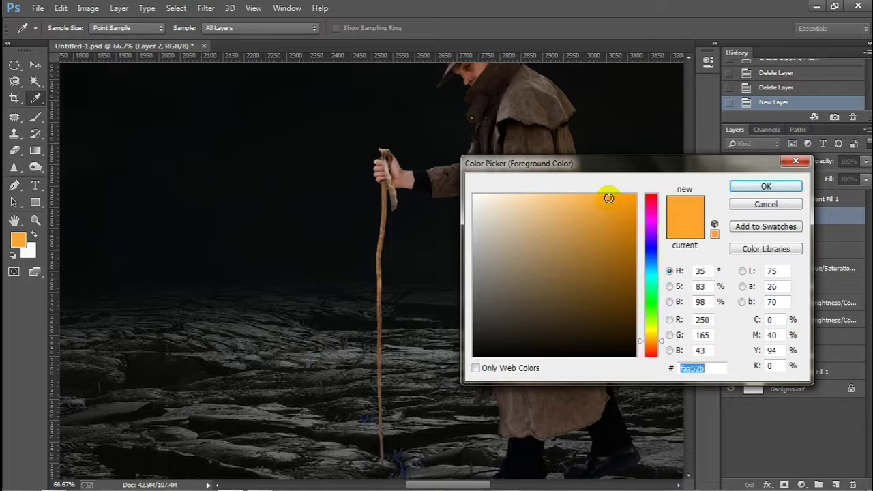
{"action": "left_click", "coordinate": [752, 185]}
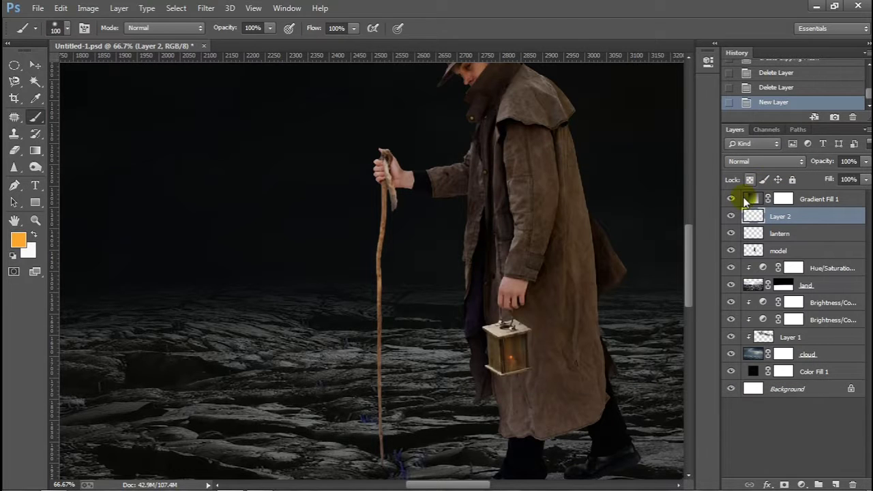
- Paint an orange glow inside the lantern and add an empty Layer 3 above
{"action": "left_click", "coordinate": [579, 385]}
{"action": "key", "text": "bracketleft"}
{"action": "key", "text": "bracketleft"}
{"action": "key", "text": "bracketleft"}
{"action": "key", "text": "bracketleft"}
{"action": "left_click", "coordinate": [511, 356]}
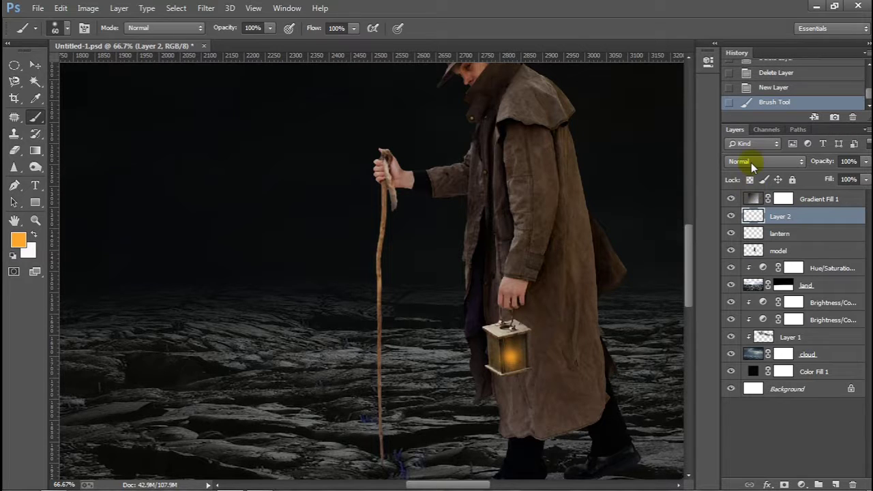
{"action": "left_click", "coordinate": [833, 484]}
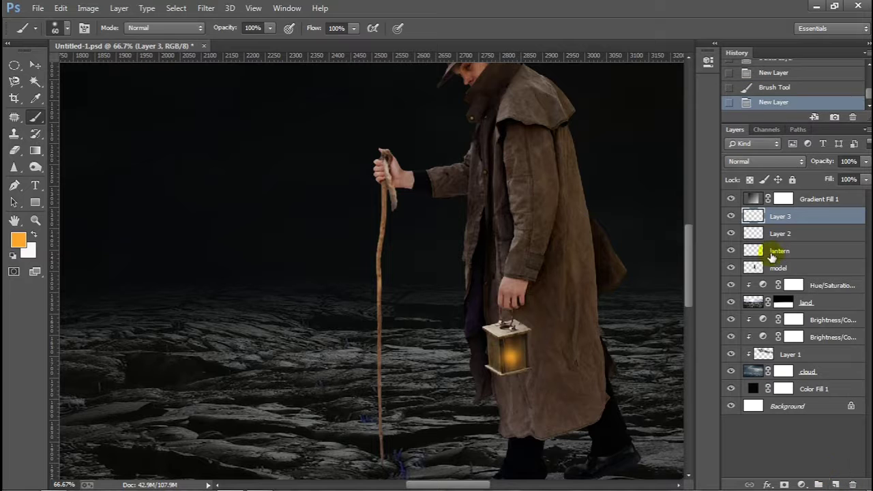
- Set Layer 3 to Color Dodge, and rename Layer 2 'light' and Layer 3 'light1'
{"action": "left_click", "coordinate": [765, 163]}
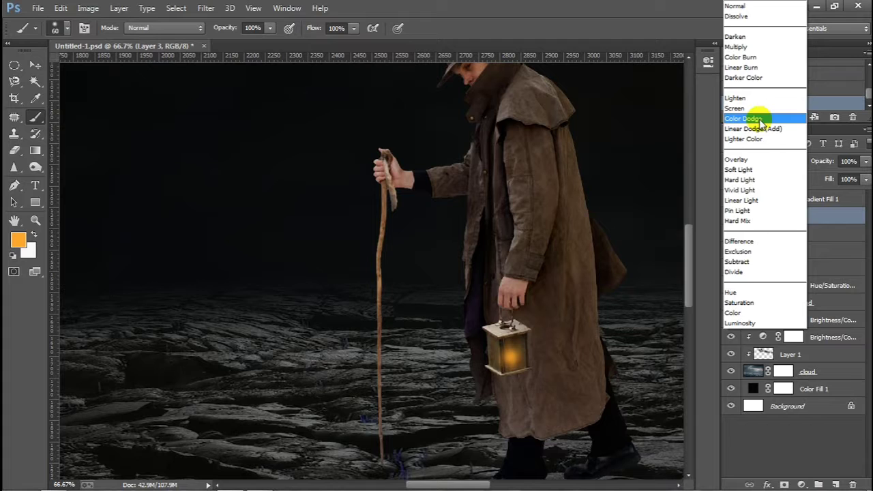
{"action": "left_click", "coordinate": [759, 120]}
{"action": "left_click", "coordinate": [779, 234]}
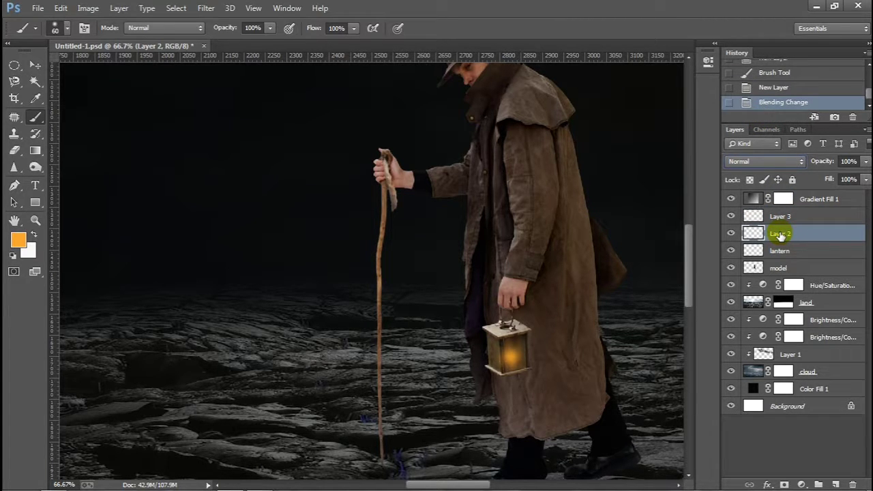
{"action": "double_click", "coordinate": [780, 234]}
{"action": "type", "text": "light"}
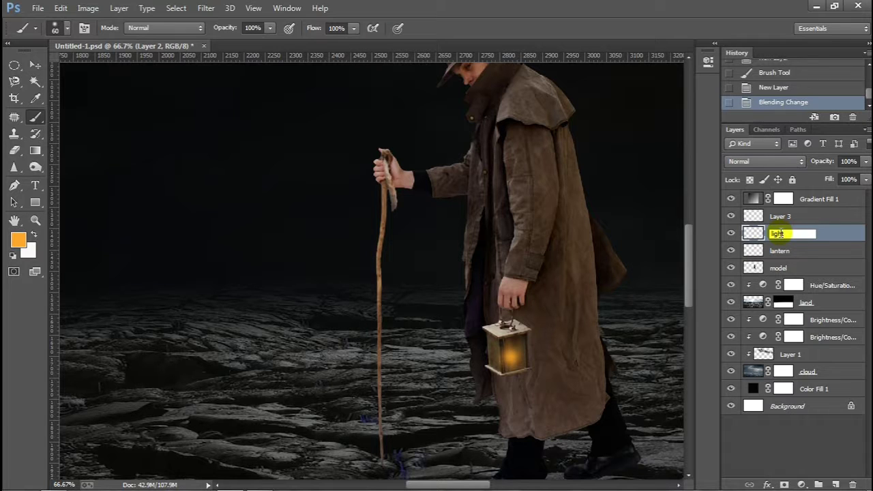
{"action": "key", "text": "Return"}
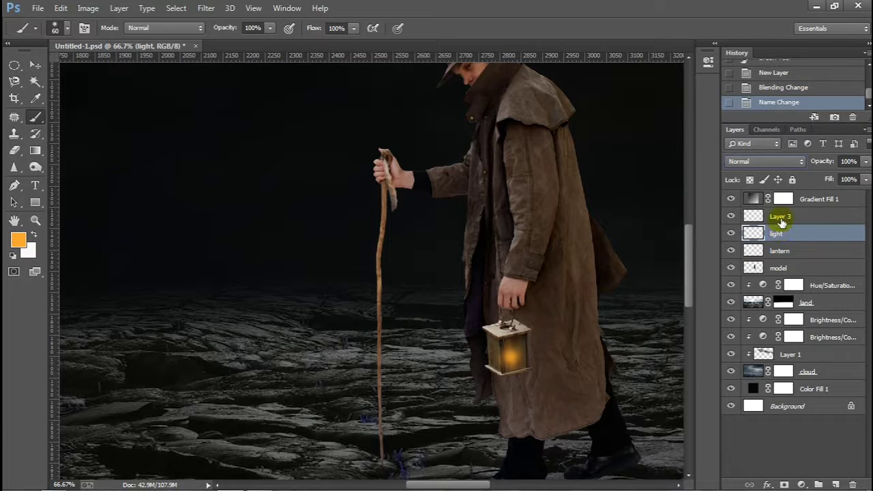
{"action": "double_click", "coordinate": [780, 217]}
{"action": "type", "text": "light"}
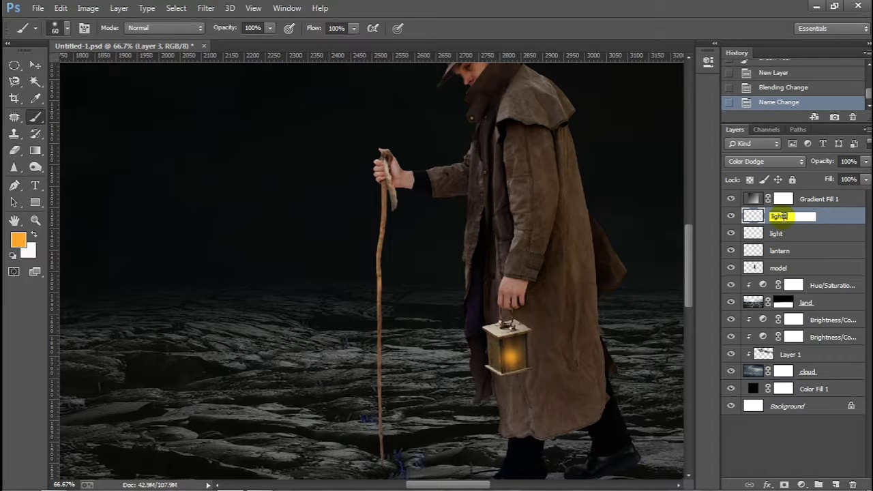
{"action": "key", "text": "Return"}
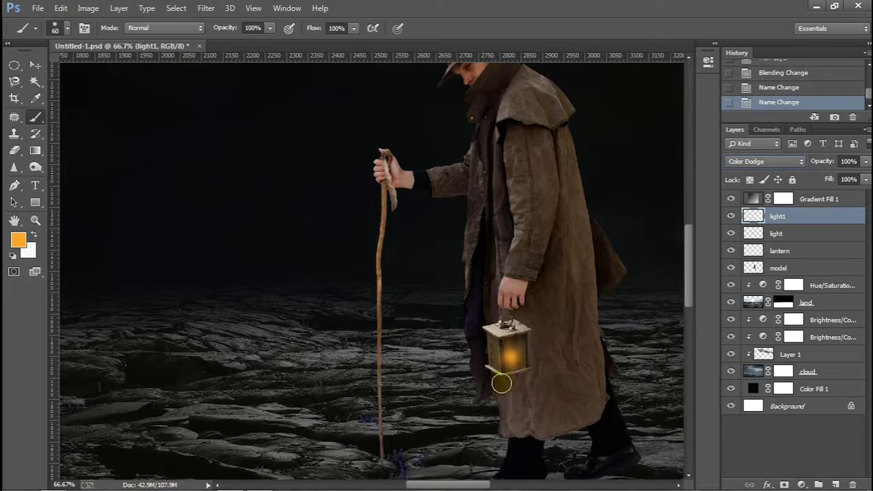
- Paint a bright glow over the lantern glass and top on light1 with a 100 px brush
{"action": "left_click", "coordinate": [476, 385]}
{"action": "key", "text": "ctrl+z"}
{"action": "key", "text": "bracketright"}
{"action": "key", "text": "bracketright"}
{"action": "key", "text": "bracketright"}
{"action": "key", "text": "bracketright"}
{"action": "left_click", "coordinate": [506, 355]}
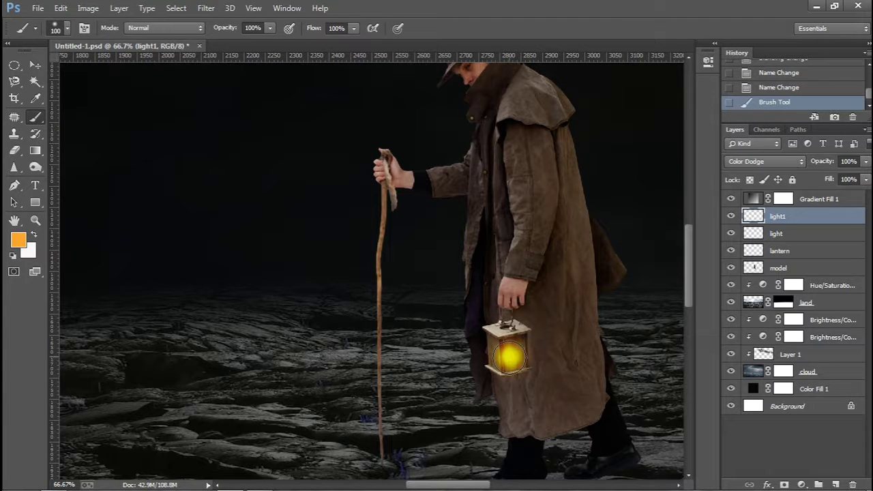
{"action": "left_click_drag", "start_coordinate": [483, 374], "coordinate": [495, 369]}
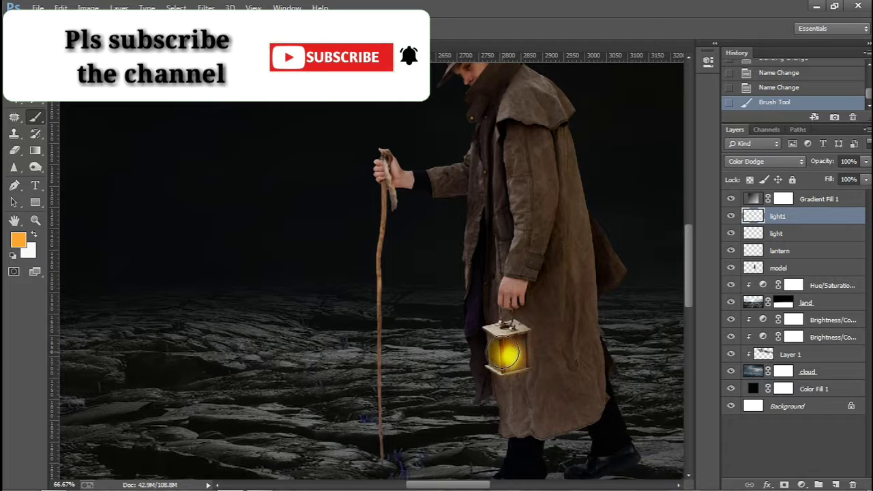
{"action": "left_click_drag", "start_coordinate": [504, 353], "coordinate": [515, 355]}
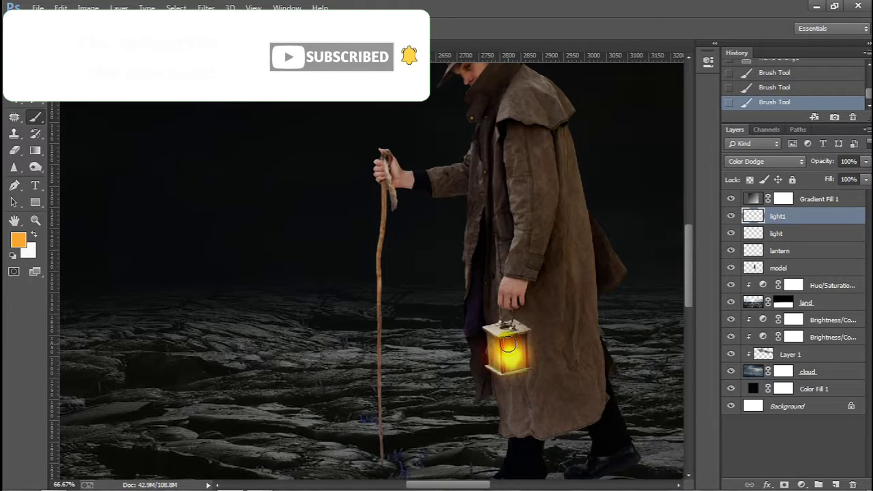
{"action": "left_click", "coordinate": [506, 327]}
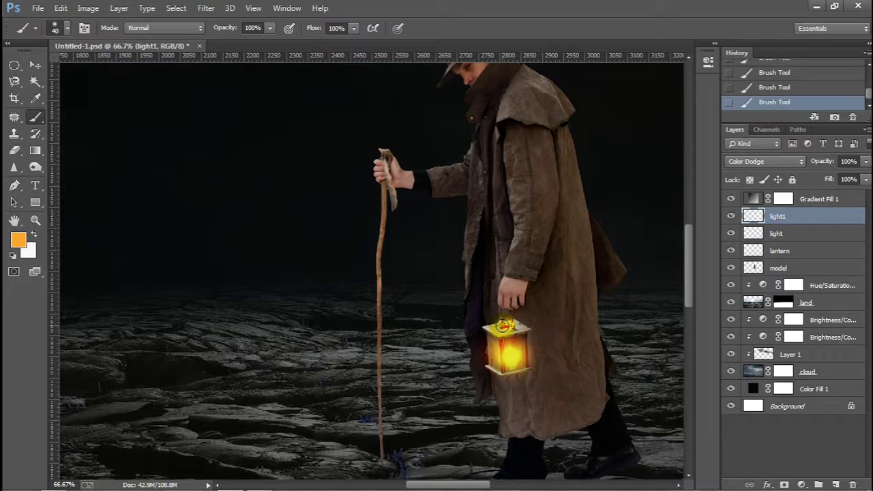
{"action": "left_click_drag", "start_coordinate": [509, 325], "coordinate": [508, 305]}
{"action": "left_click", "coordinate": [505, 308]}
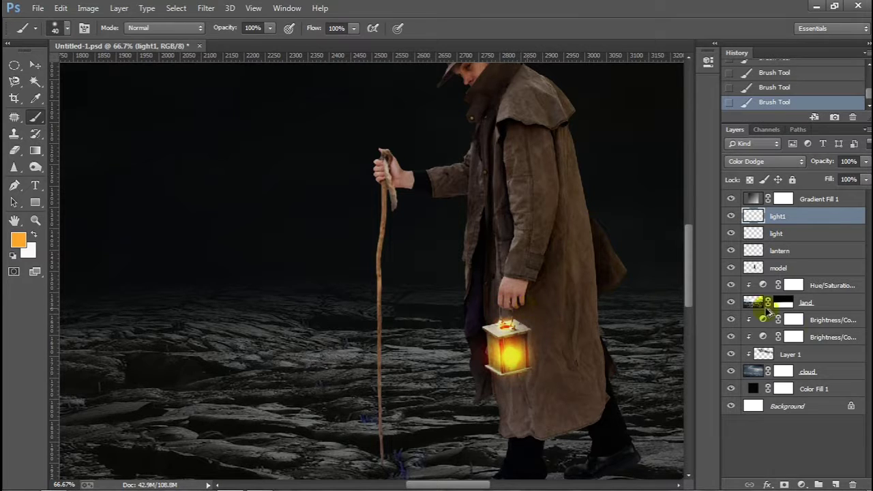
{"action": "key", "text": "ctrl+z"}
{"action": "key", "text": "ctrl+0"}
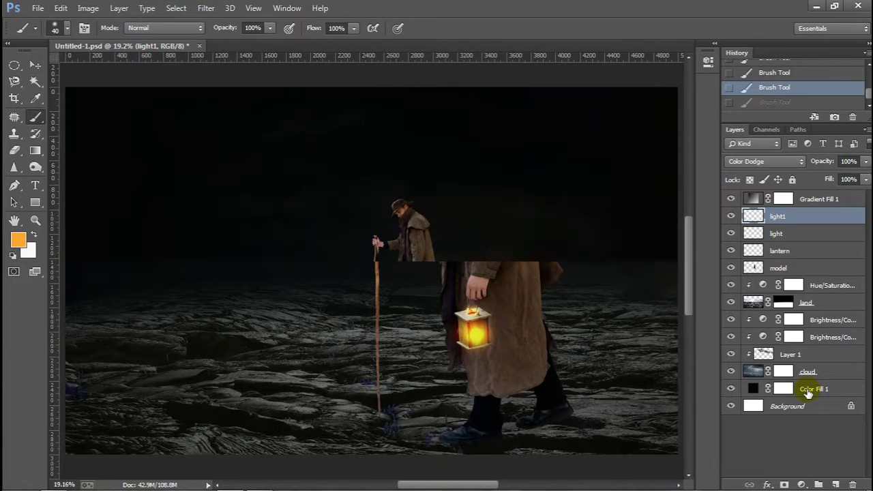
- Select the land layer and draw an elliptical selection centred under the man's feet
{"action": "key", "text": "ctrl+minus"}
{"action": "left_click", "coordinate": [791, 268]}
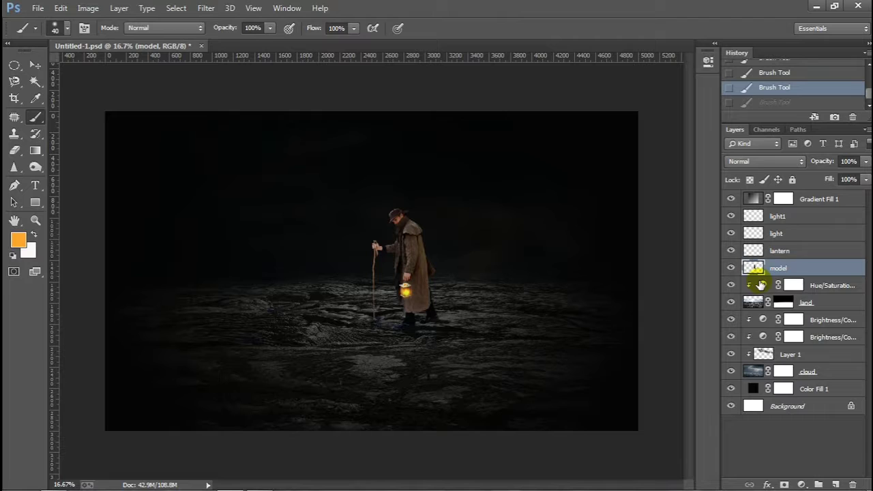
{"action": "left_click", "coordinate": [752, 302]}
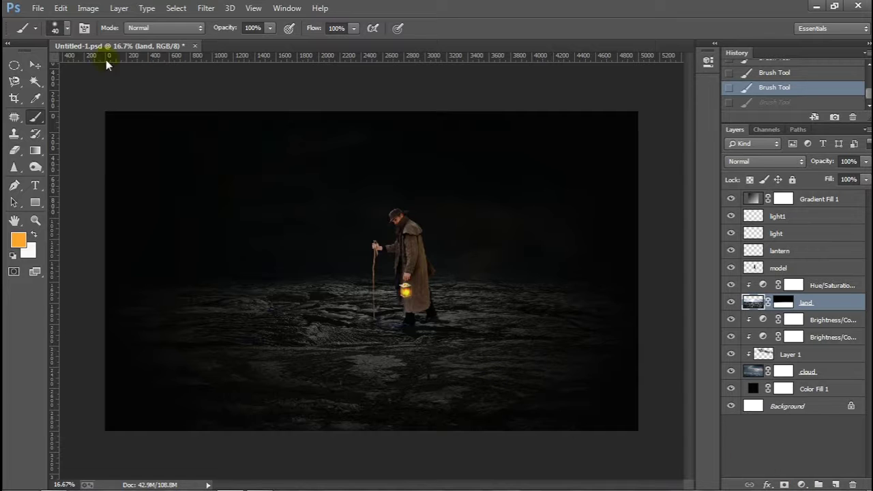
{"action": "left_click", "coordinate": [14, 65]}
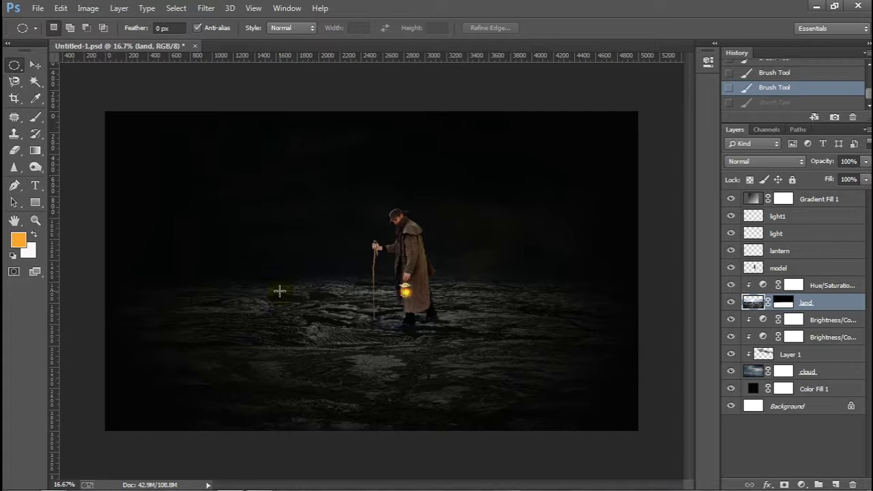
{"action": "mouse_move", "coordinate": [279, 288]}
{"action": "left_mouse_down"}
{"action": "mouse_move", "coordinate": [549, 344]}
{"action": "mouse_move", "coordinate": [587, 361]}
{"action": "left_mouse_up"}
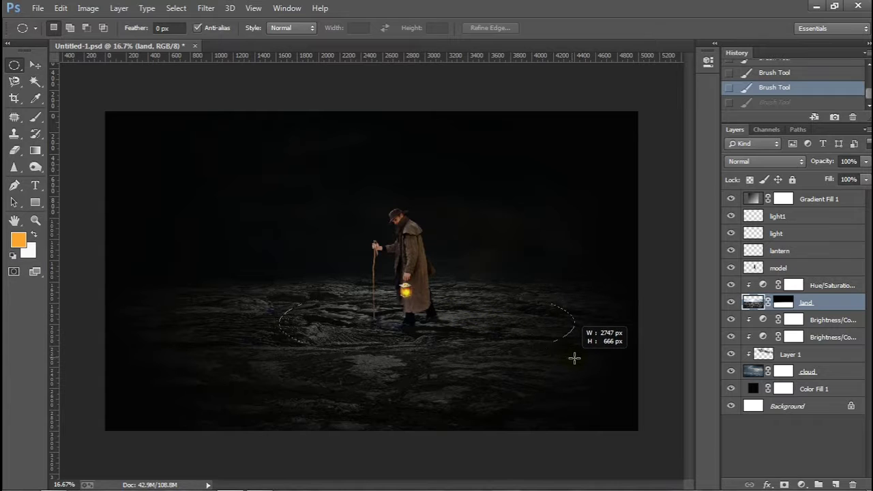
{"action": "left_click_drag", "start_coordinate": [586, 361], "coordinate": [613, 368]}
{"action": "mouse_move", "coordinate": [526, 351]}
{"action": "left_mouse_down"}
{"action": "mouse_move", "coordinate": [469, 340]}
{"action": "mouse_move", "coordinate": [473, 344]}
{"action": "left_mouse_up"}
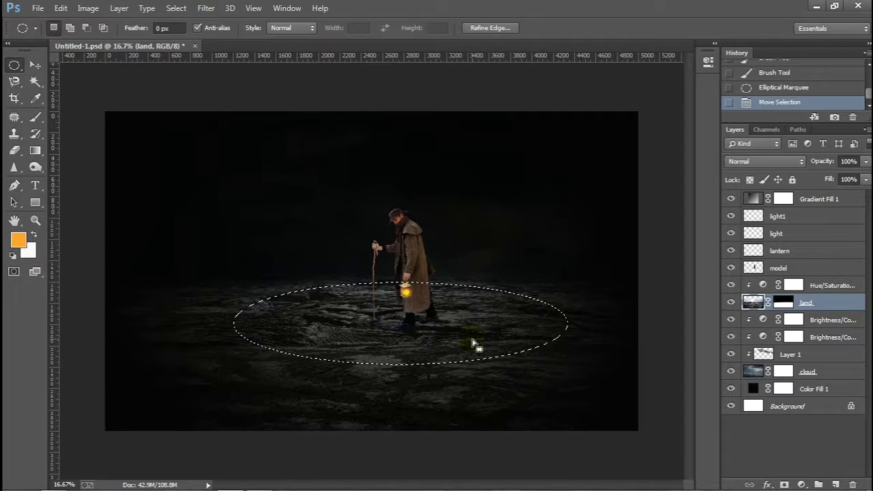
- Fill the ellipse with orange on a new Layer 2 above the Hue/Saturation layer
{"action": "left_click", "coordinate": [836, 484]}
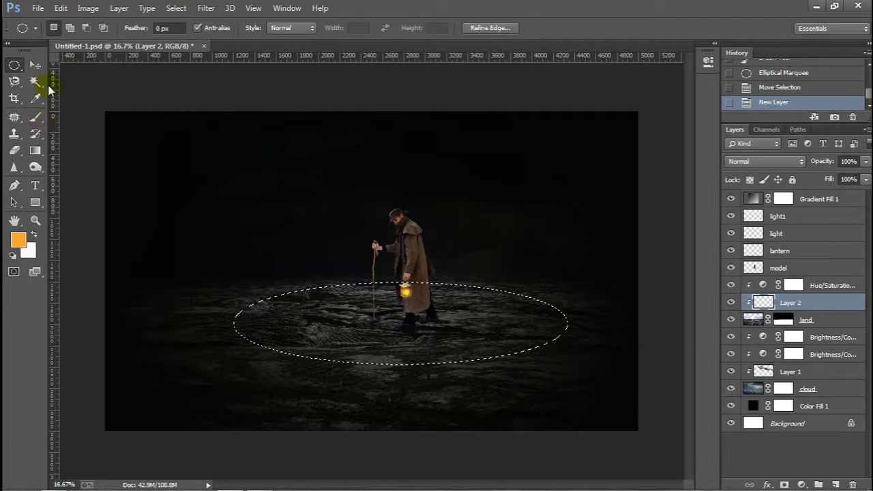
{"action": "left_click", "coordinate": [42, 115]}
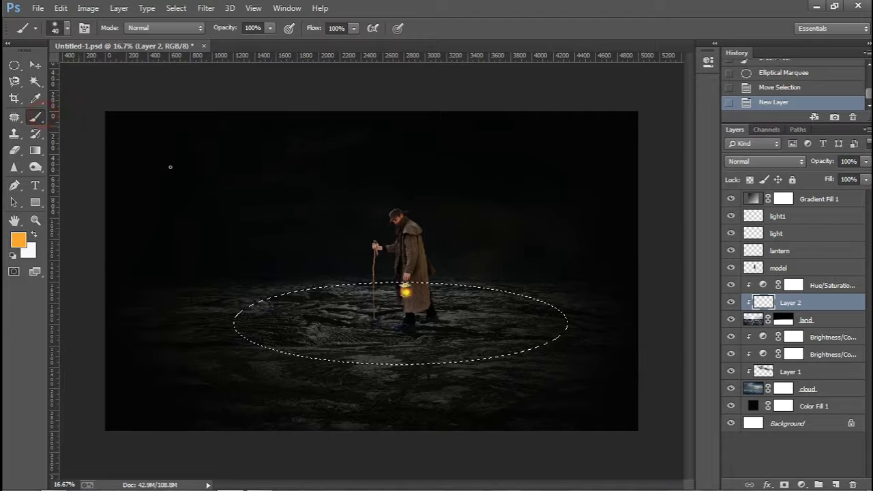
{"action": "key", "text": "bracketright"}
{"action": "key", "text": "bracketright"}
{"action": "key", "text": "bracketright"}
{"action": "left_click_drag", "start_coordinate": [263, 312], "coordinate": [484, 306]}
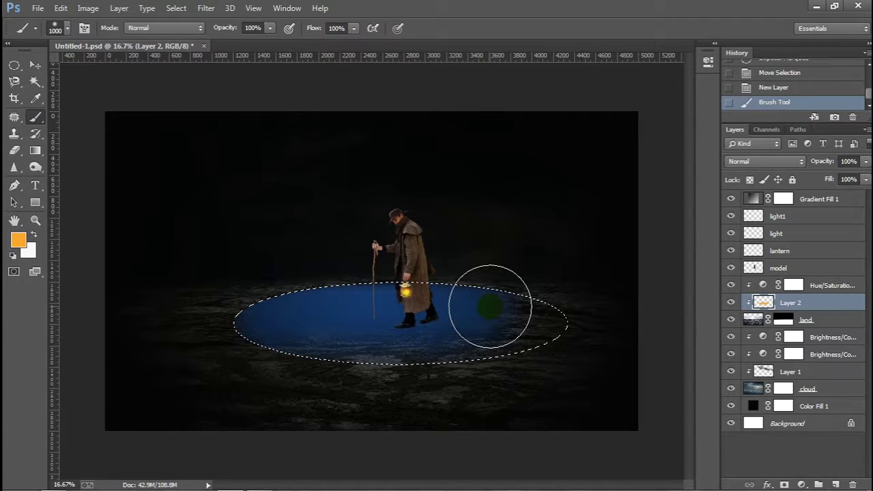
{"action": "key", "text": "ctrl+z"}
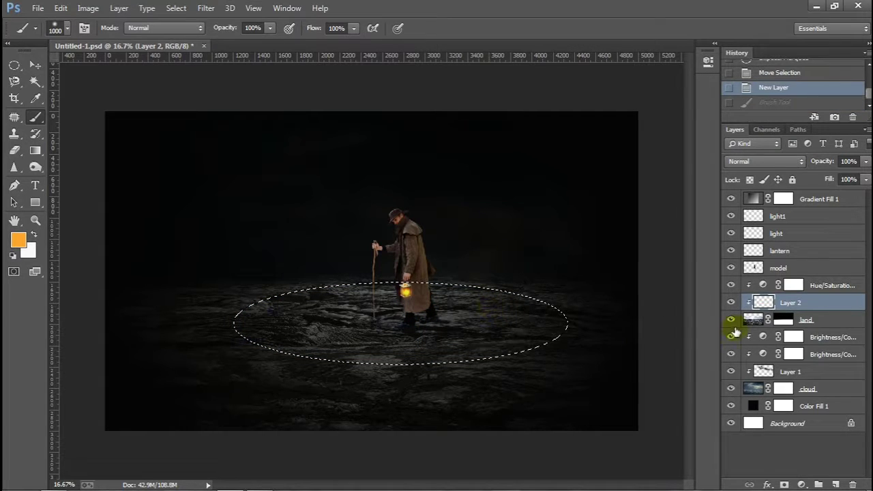
{"action": "left_click_drag", "start_coordinate": [829, 302], "coordinate": [806, 290]}
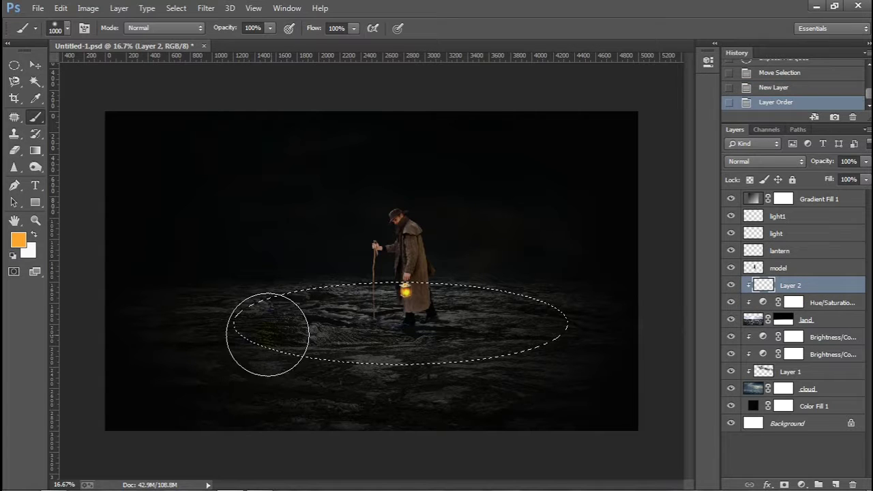
{"action": "left_click_drag", "start_coordinate": [267, 327], "coordinate": [409, 317]}
{"action": "mouse_move", "coordinate": [493, 309]}
{"action": "left_mouse_down"}
{"action": "mouse_move", "coordinate": [570, 292]}
{"action": "mouse_move", "coordinate": [253, 312]}
{"action": "mouse_move", "coordinate": [452, 347]}
{"action": "mouse_move", "coordinate": [456, 312]}
{"action": "mouse_move", "coordinate": [263, 321]}
{"action": "mouse_move", "coordinate": [579, 311]}
{"action": "left_mouse_up"}
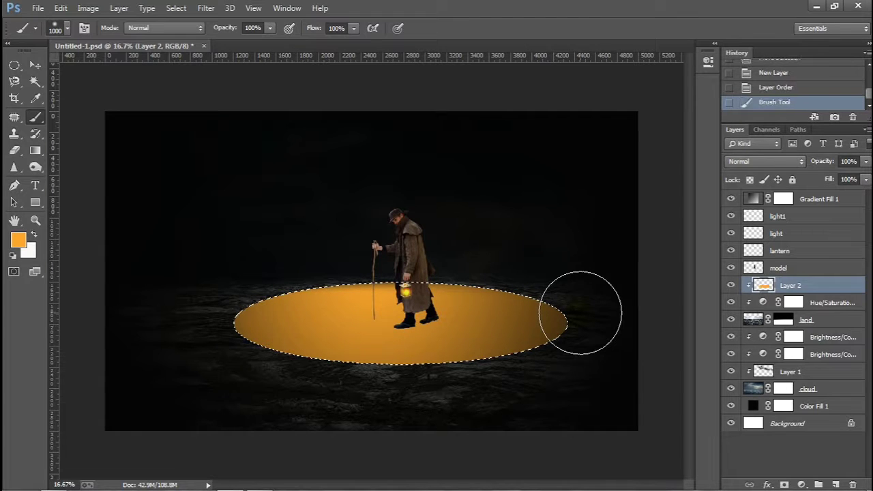
{"action": "left_click_drag", "start_coordinate": [378, 381], "coordinate": [609, 335]}
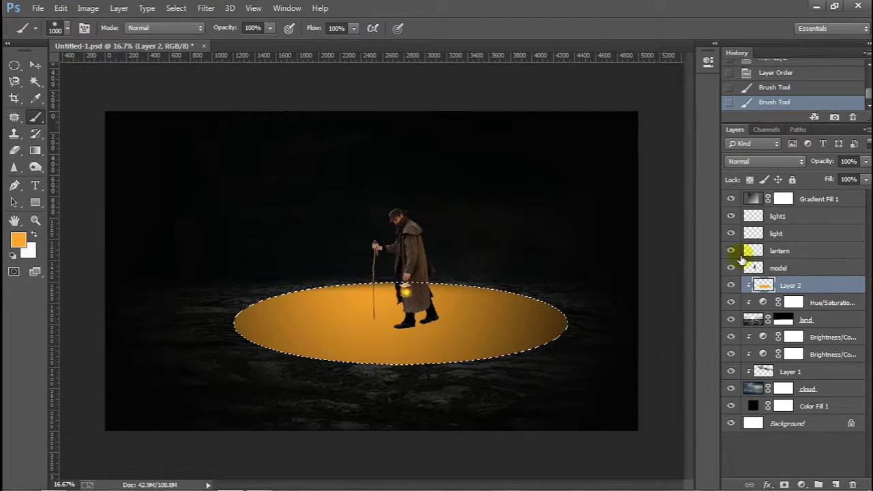
- Set Layer 2's blend mode to Overlay and deselect
{"action": "left_click", "coordinate": [765, 167]}
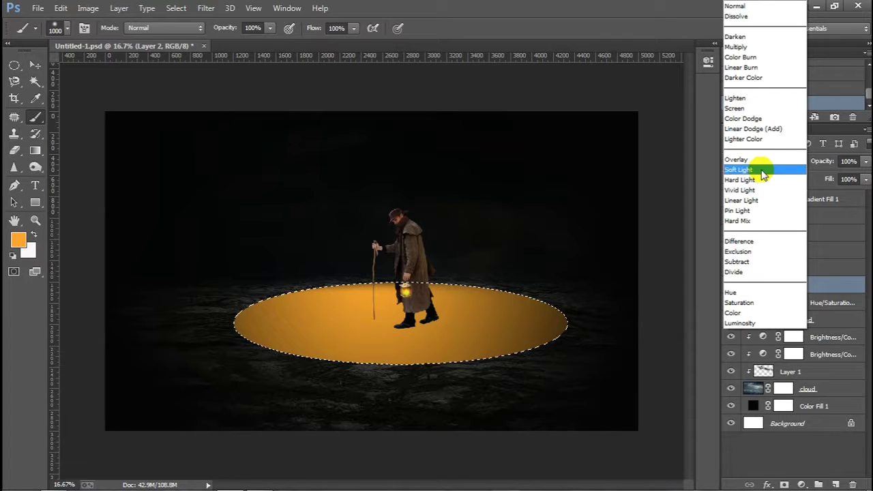
{"action": "left_click", "coordinate": [762, 161]}
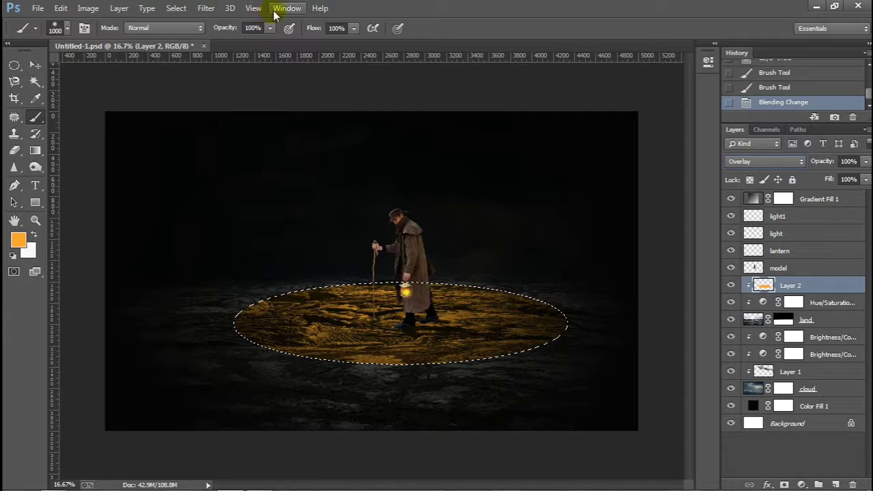
{"action": "key", "text": "ctrl+d"}
{"action": "left_click", "coordinate": [206, 8]}
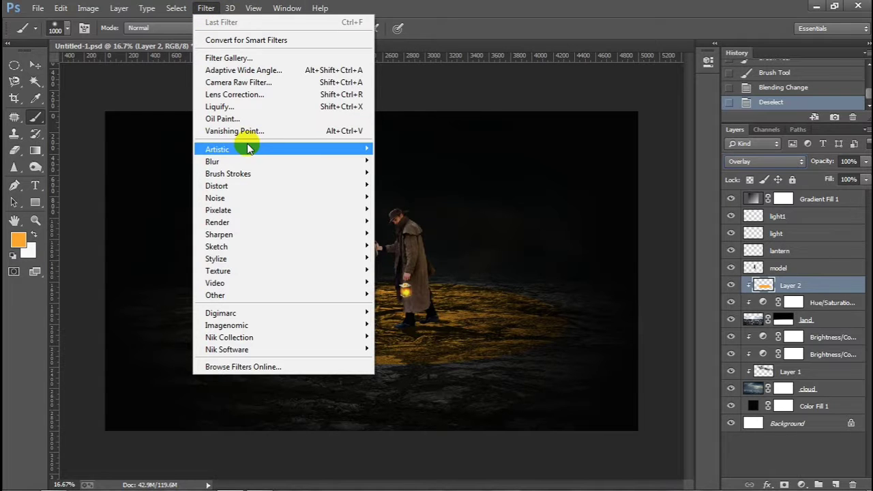
{"action": "mouse_move", "coordinate": [212, 160]}
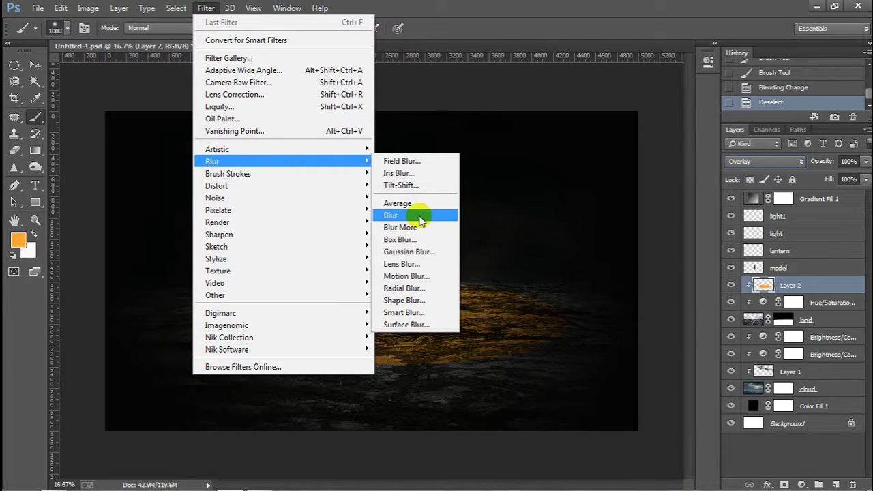
- Blur Layer 2's orange ellipse with a 188.9 px Gaussian Blur, then add a new empty layer
{"action": "left_click", "coordinate": [425, 253]}
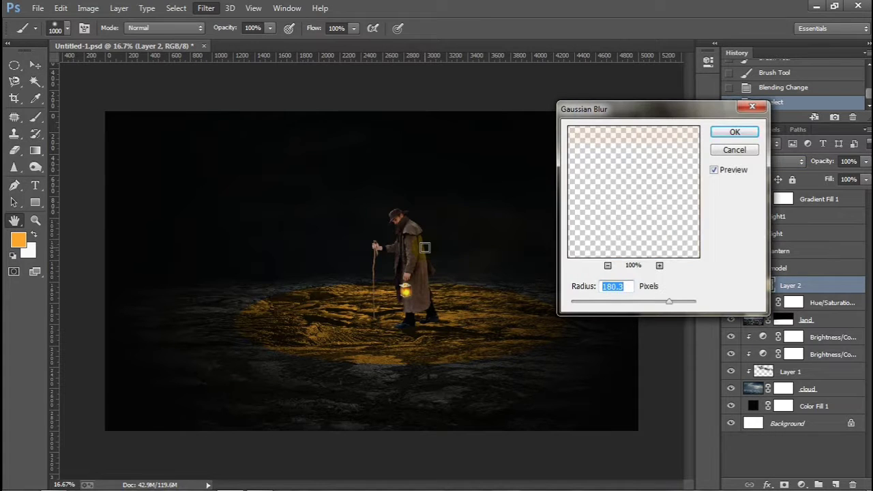
{"action": "left_click_drag", "start_coordinate": [665, 299], "coordinate": [670, 304]}
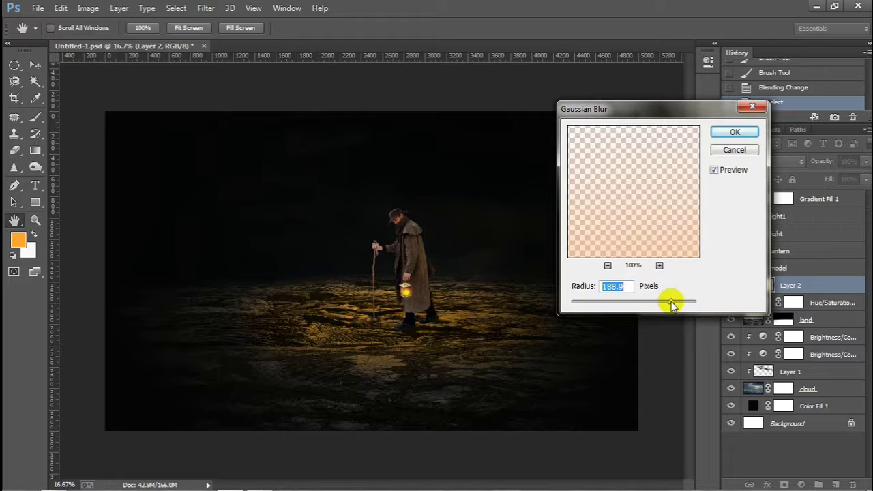
{"action": "left_click", "coordinate": [720, 136]}
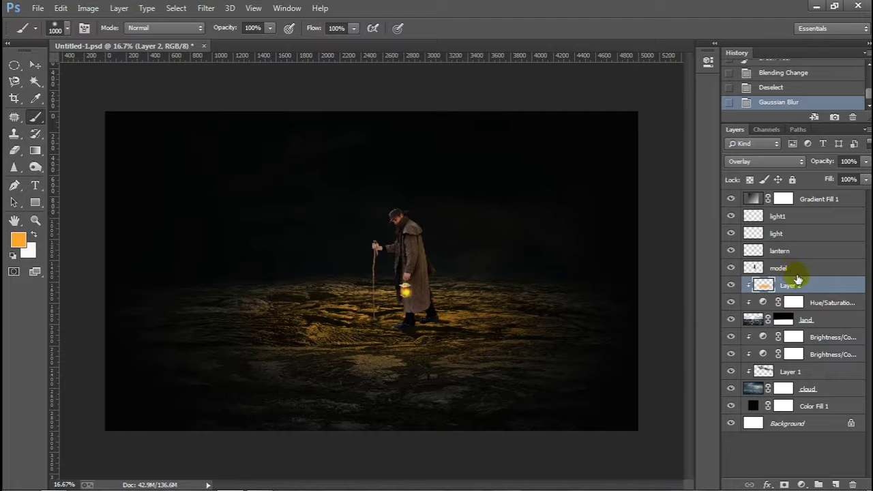
{"action": "left_click", "coordinate": [834, 484]}
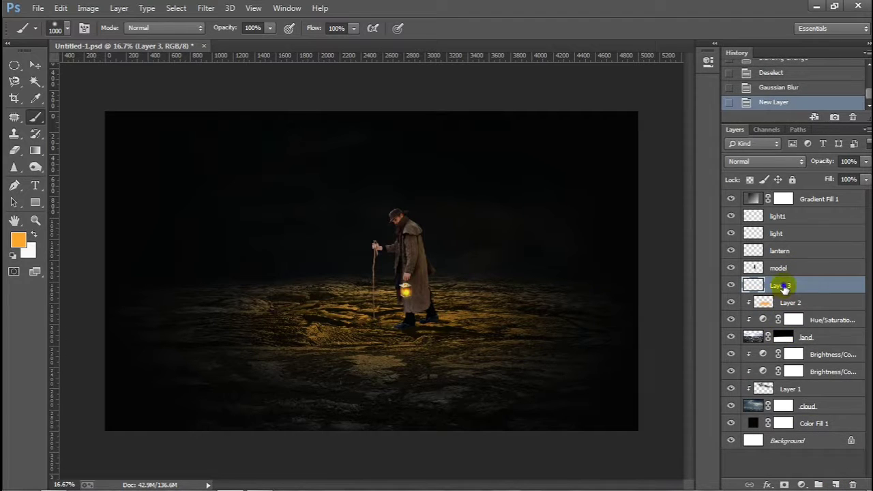
- Clip Layer 3 to the glow, paint orange around the lantern and legs, and set it to Overlay
{"action": "right_click", "coordinate": [783, 288]}
{"action": "left_click", "coordinate": [600, 253]}
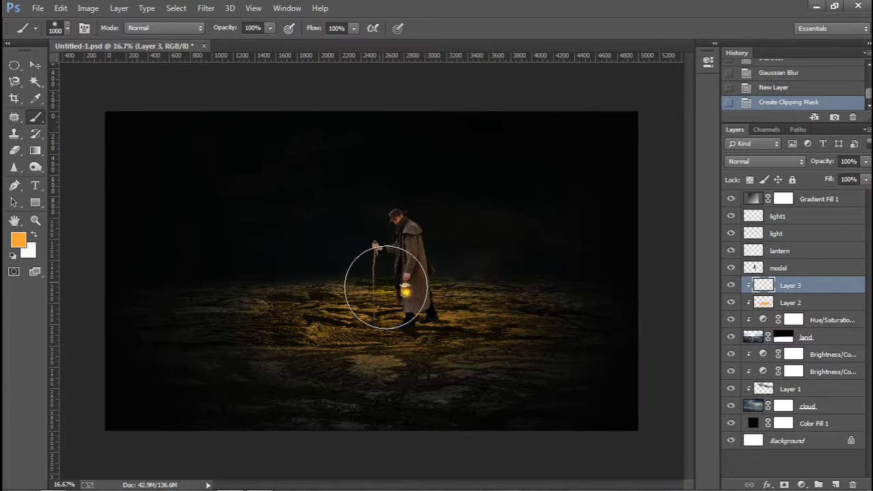
{"action": "left_click_drag", "start_coordinate": [386, 287], "coordinate": [421, 300]}
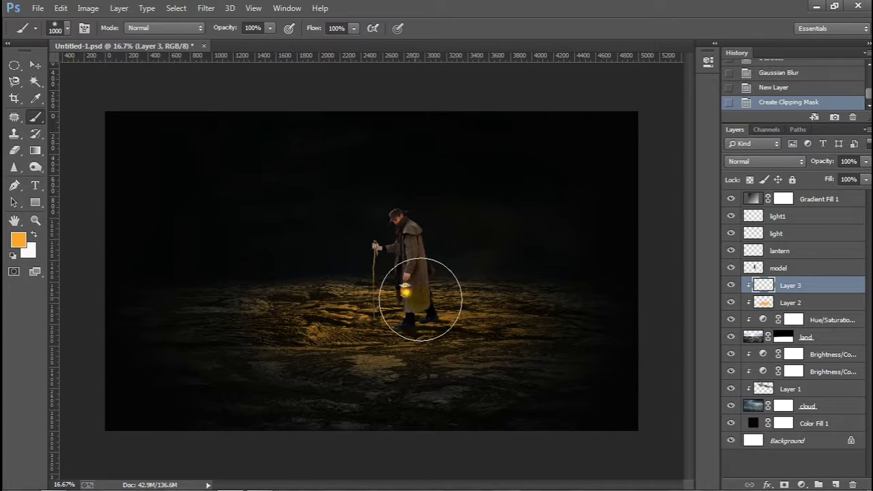
{"action": "key", "text": "bracketleft"}
{"action": "key", "text": "bracketleft"}
{"action": "key", "text": "bracketleft"}
{"action": "key", "text": "bracketleft"}
{"action": "key", "text": "bracketleft"}
{"action": "key", "text": "bracketleft"}
{"action": "key", "text": "bracketleft"}
{"action": "key", "text": "bracketleft"}
{"action": "mouse_move", "coordinate": [414, 308]}
{"action": "left_mouse_down"}
{"action": "mouse_move", "coordinate": [405, 298]}
{"action": "mouse_move", "coordinate": [403, 311]}
{"action": "left_mouse_up"}
{"action": "key", "text": "bracketright"}
{"action": "key", "text": "bracketright"}
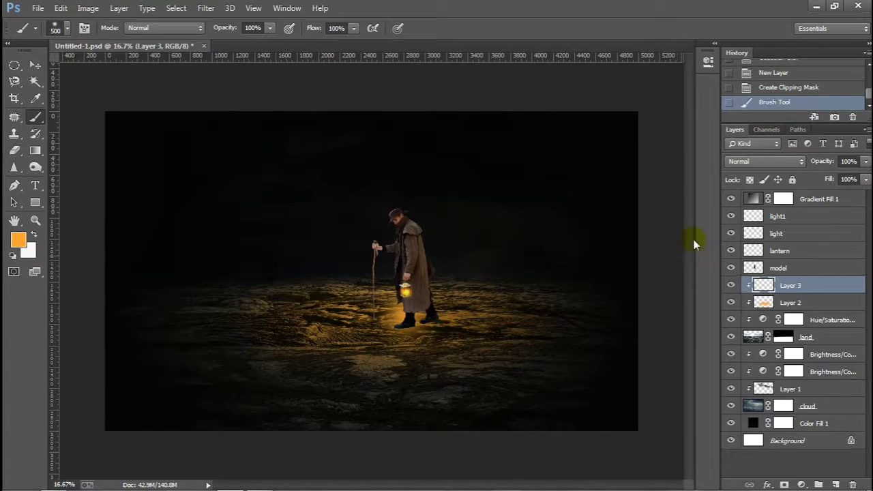
{"action": "left_click", "coordinate": [764, 161]}
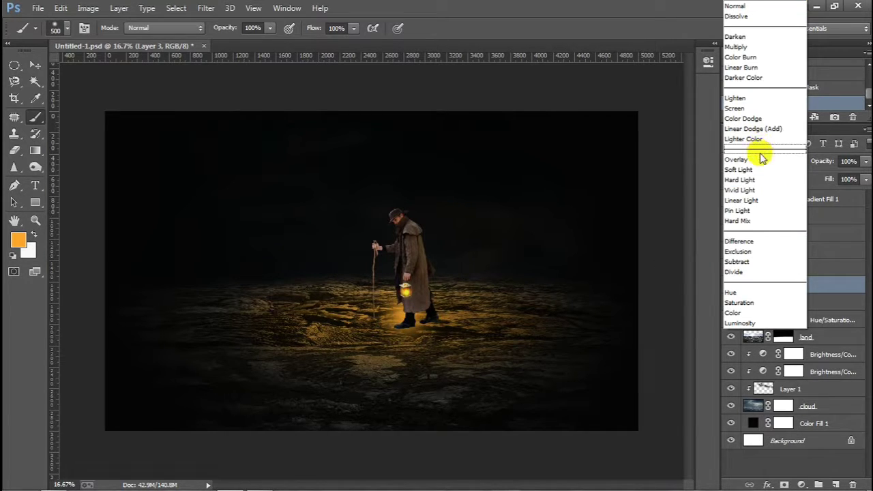
{"action": "left_click", "coordinate": [737, 159]}
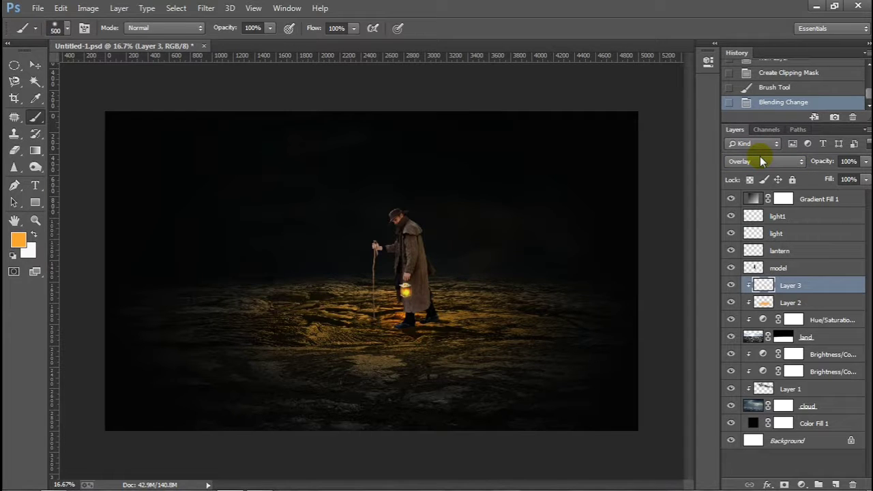
- Free-transform Layer 3's light to about 489% wide by 115% tall
{"action": "key", "text": "v"}
{"action": "key", "text": "ctrl+t"}
{"action": "left_click_drag", "start_coordinate": [452, 317], "coordinate": [598, 330]}
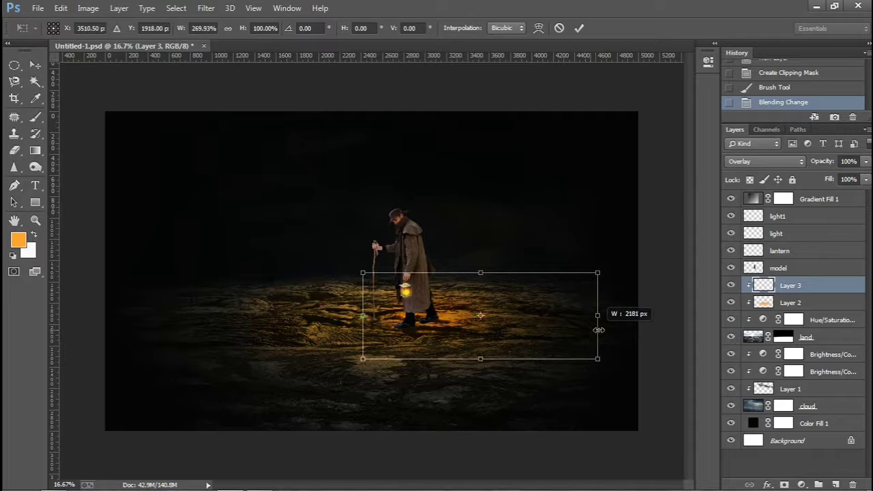
{"action": "left_click_drag", "start_coordinate": [597, 330], "coordinate": [644, 334]}
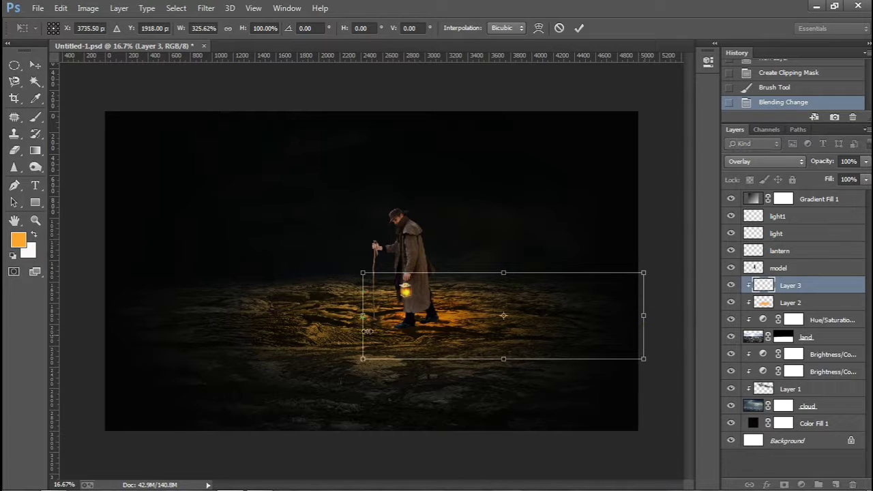
{"action": "left_click_drag", "start_coordinate": [362, 316], "coordinate": [172, 339]}
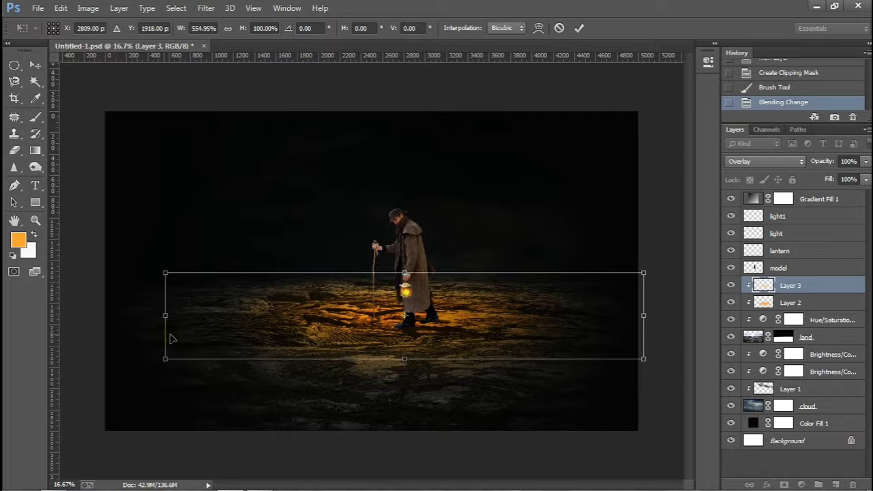
{"action": "left_click_drag", "start_coordinate": [403, 356], "coordinate": [407, 370]}
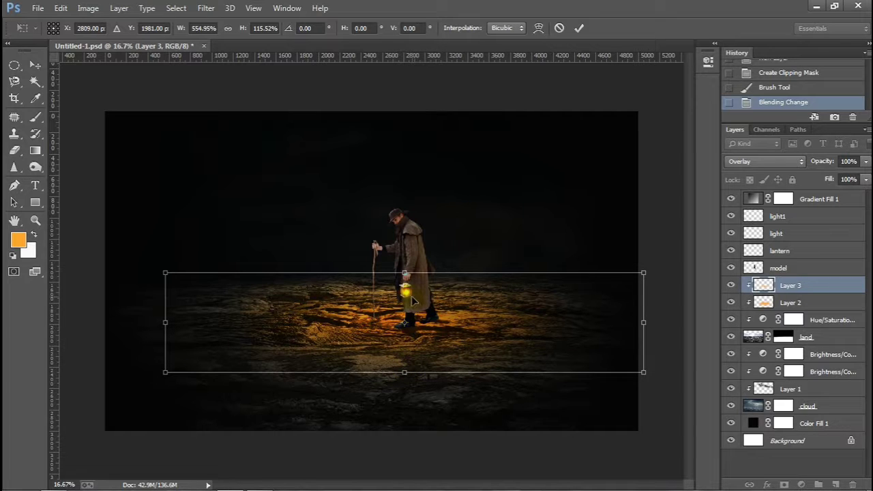
{"action": "left_click_drag", "start_coordinate": [646, 322], "coordinate": [625, 322]}
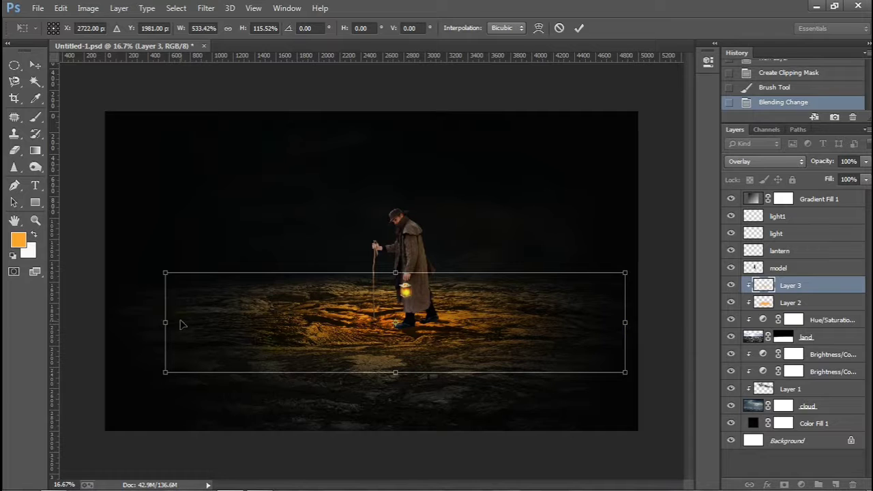
{"action": "left_click_drag", "start_coordinate": [165, 320], "coordinate": [194, 322]}
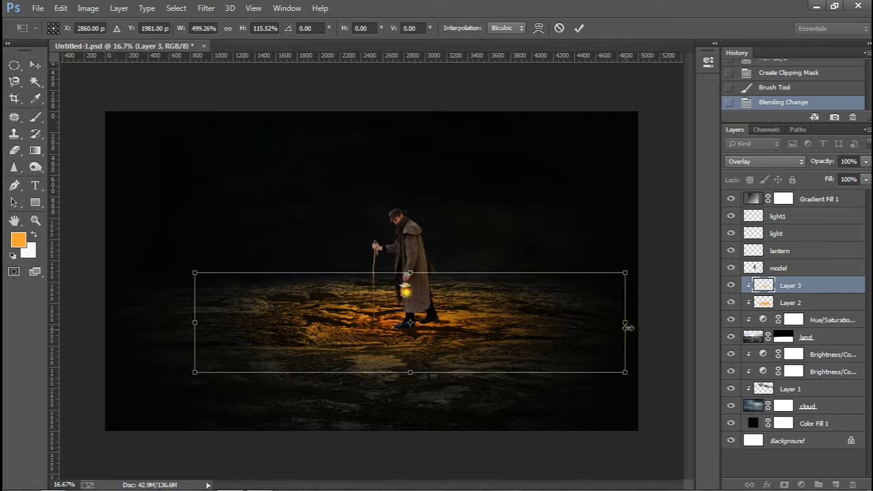
{"action": "left_click_drag", "start_coordinate": [626, 321], "coordinate": [617, 321]}
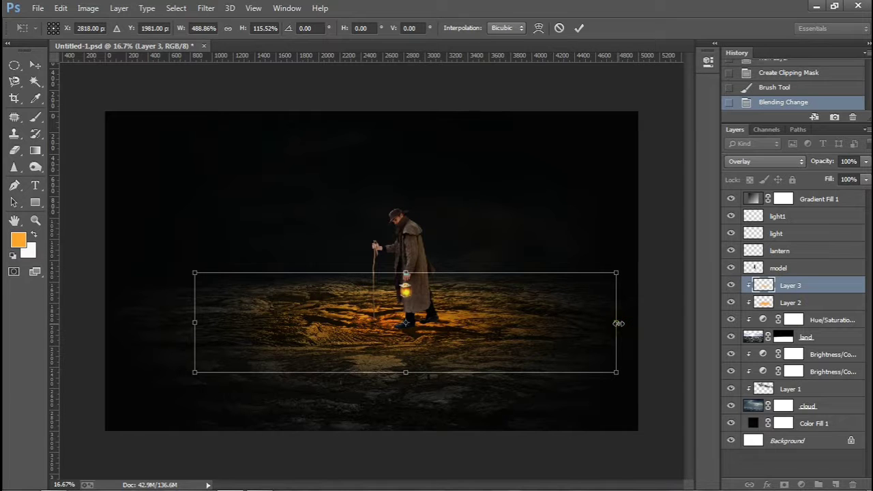
{"action": "key", "text": "Return"}
{"action": "key", "text": "ctrl+equal"}
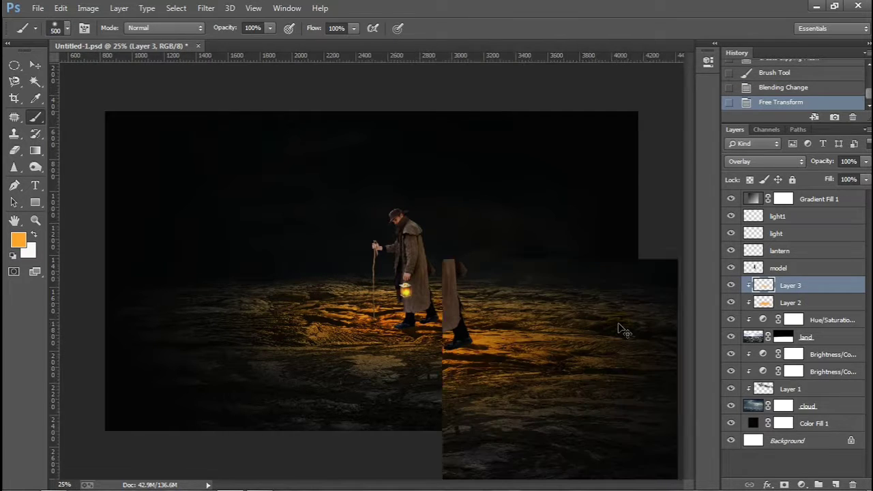
{"action": "key", "text": "ctrl+equal"}
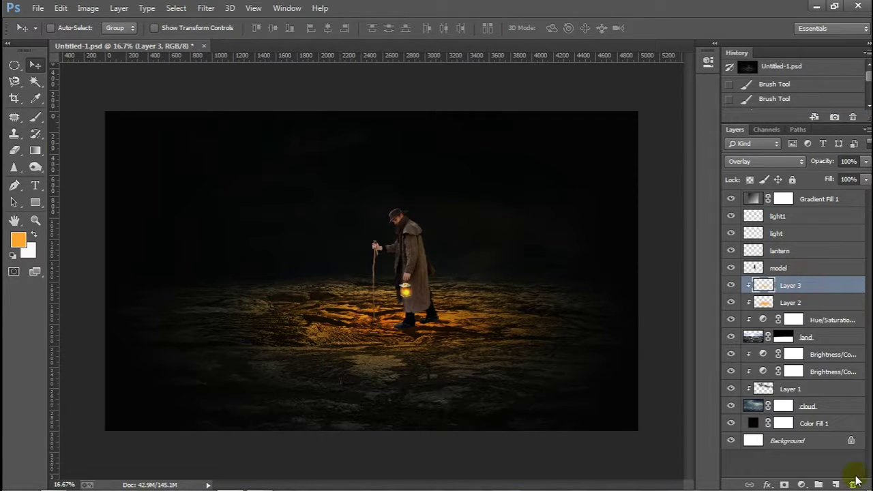
- Add a new layer named 'shadow' and clip it to the layers below
{"action": "left_click", "coordinate": [835, 484]}
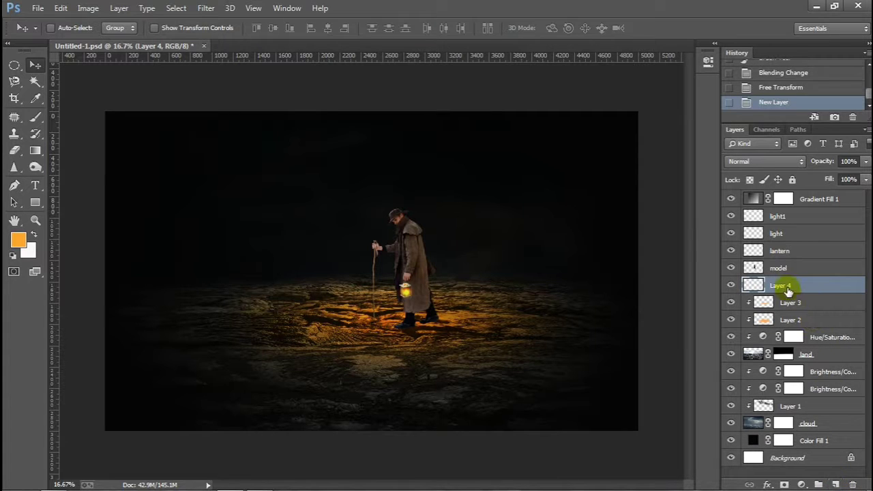
{"action": "double_click", "coordinate": [784, 285]}
{"action": "type", "text": "shadow"}
{"action": "key", "text": "Return"}
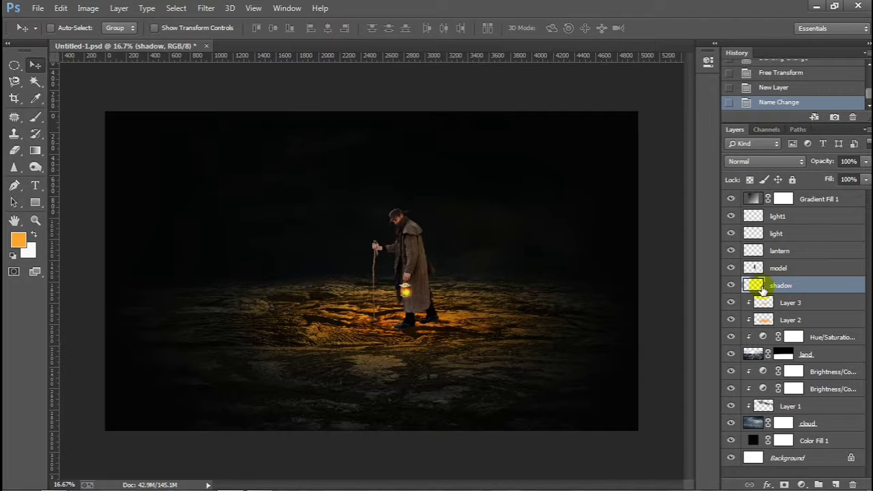
{"action": "right_click", "coordinate": [771, 286]}
{"action": "left_click", "coordinate": [578, 257]}
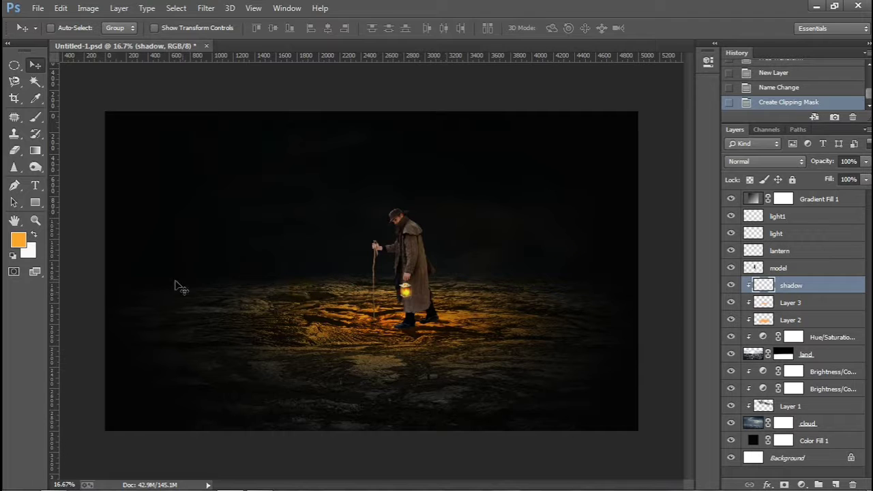
- Set the foreground colour to near-black 020202
{"action": "left_click", "coordinate": [19, 239]}
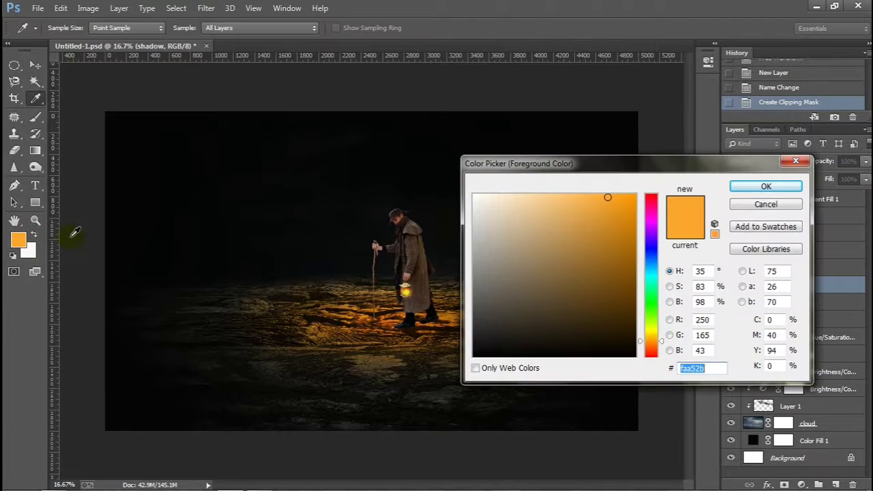
{"action": "left_click", "coordinate": [474, 354]}
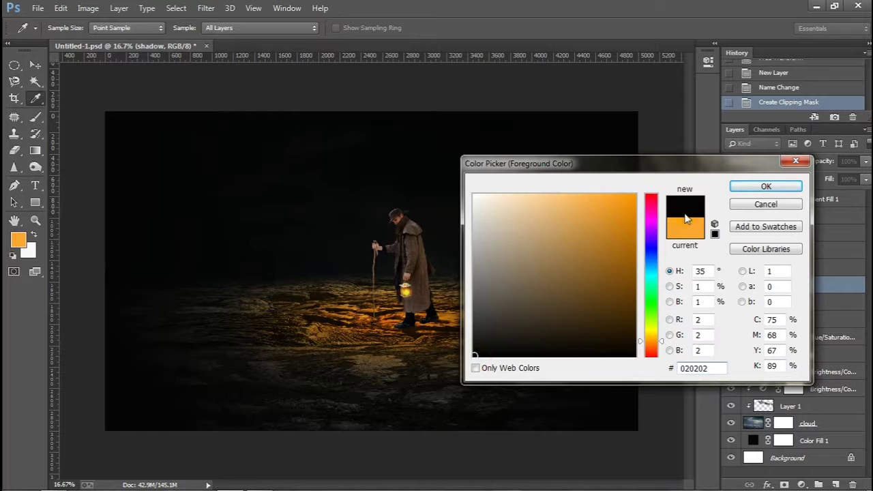
{"action": "left_click", "coordinate": [758, 186]}
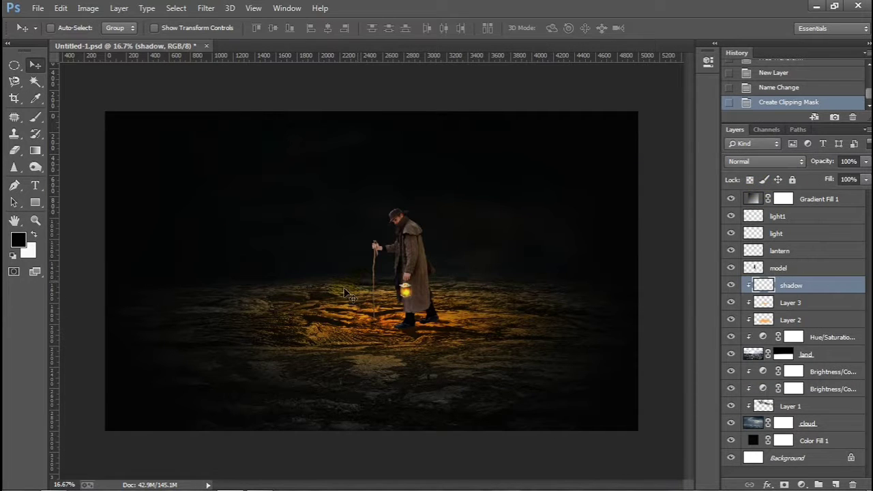
- Paint a black shadow from the man's boots diagonally up to the right with a 125 px brush
{"action": "left_click", "coordinate": [35, 117]}
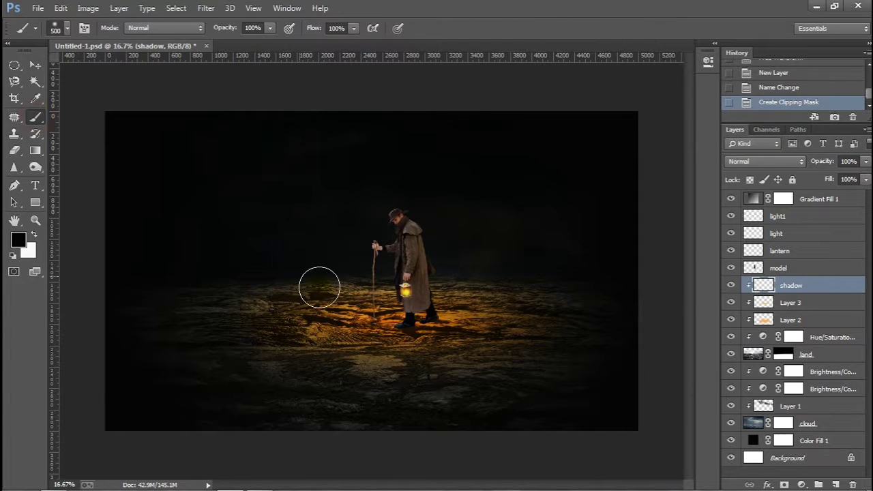
{"action": "key", "text": "ctrl+plus"}
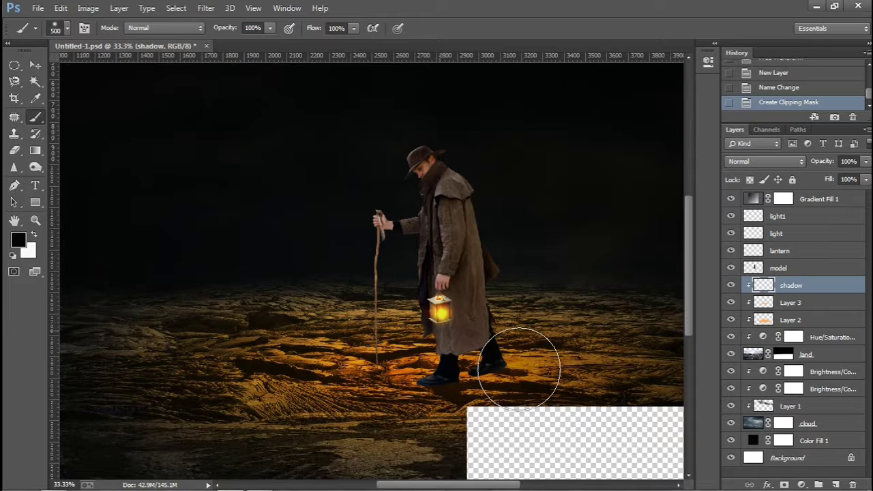
{"action": "key", "text": "h"}
{"action": "left_click_drag", "start_coordinate": [499, 385], "coordinate": [419, 359]}
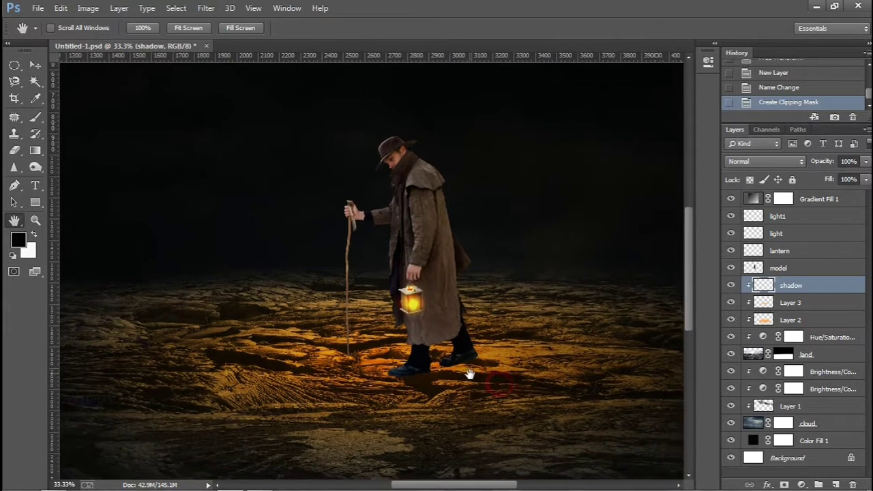
{"action": "key", "text": "b"}
{"action": "key", "text": "bracketleft"}
{"action": "key", "text": "bracketleft"}
{"action": "key", "text": "bracketleft"}
{"action": "key", "text": "bracketleft"}
{"action": "key", "text": "bracketleft"}
{"action": "key", "text": "bracketleft"}
{"action": "key", "text": "bracketleft"}
{"action": "key", "text": "bracketleft"}
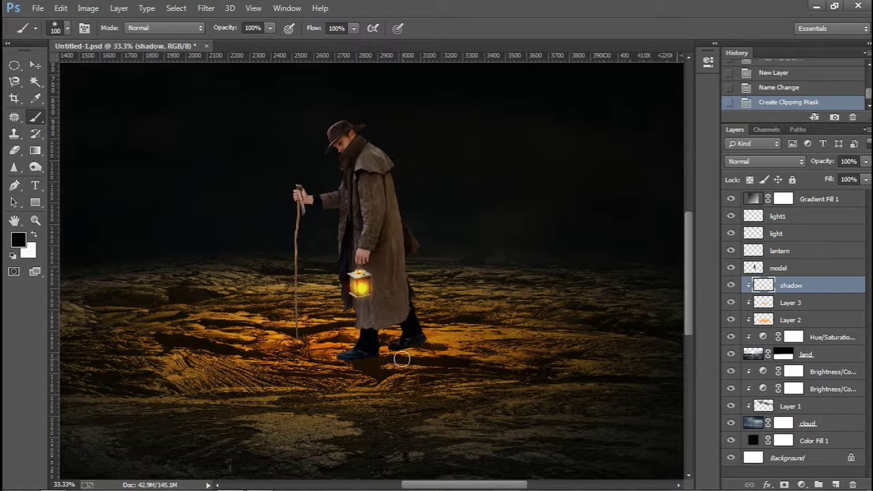
{"action": "left_click", "coordinate": [342, 357]}
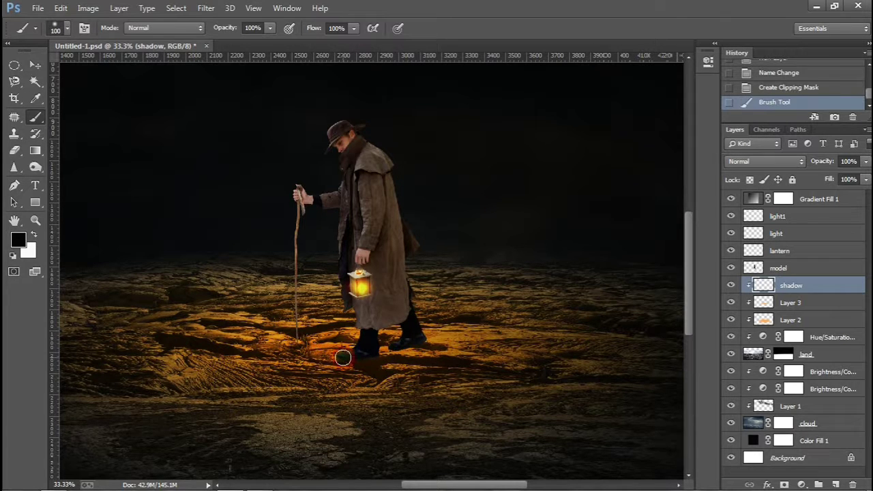
{"action": "mouse_move", "coordinate": [348, 361]}
{"action": "left_mouse_down"}
{"action": "mouse_move", "coordinate": [341, 357]}
{"action": "mouse_move", "coordinate": [434, 303]}
{"action": "mouse_move", "coordinate": [504, 239]}
{"action": "left_mouse_up"}
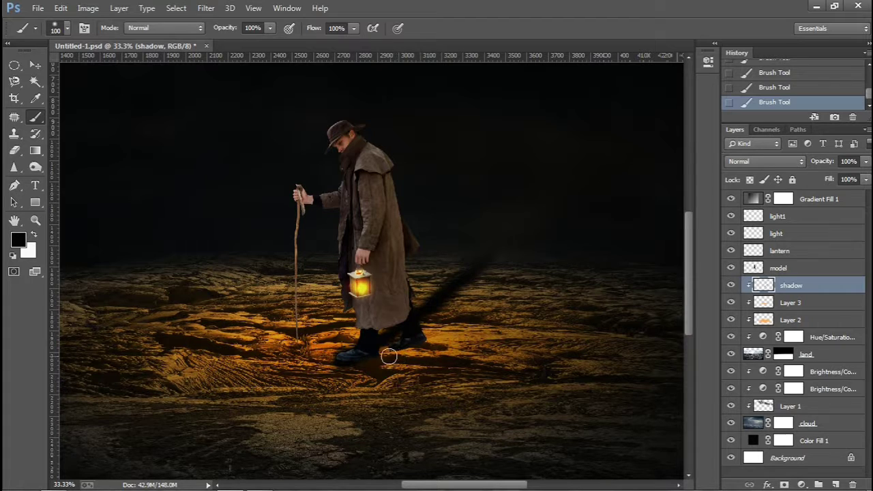
{"action": "mouse_move", "coordinate": [382, 351]}
{"action": "left_mouse_down"}
{"action": "mouse_move", "coordinate": [510, 292]}
{"action": "mouse_move", "coordinate": [593, 265]}
{"action": "mouse_move", "coordinate": [591, 276]}
{"action": "left_mouse_up"}
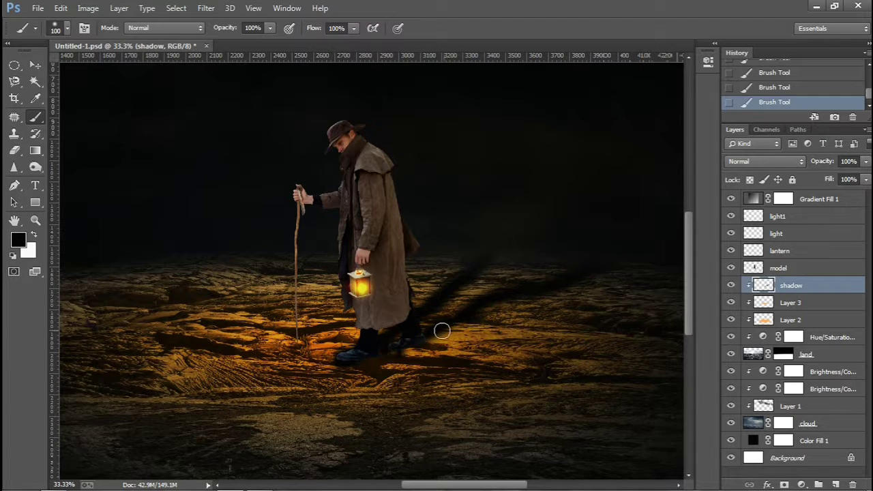
{"action": "left_click_drag", "start_coordinate": [430, 339], "coordinate": [589, 259]}
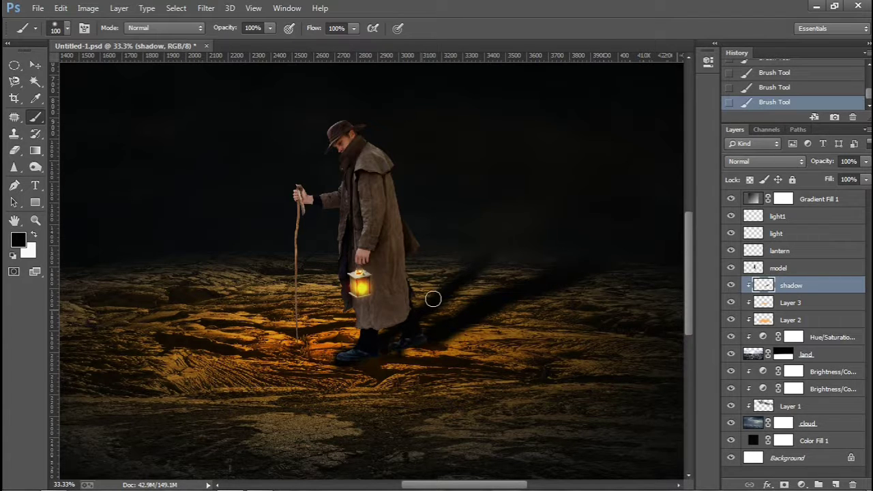
{"action": "mouse_move", "coordinate": [427, 336]}
{"action": "left_mouse_down"}
{"action": "mouse_move", "coordinate": [497, 281]}
{"action": "mouse_move", "coordinate": [450, 306]}
{"action": "mouse_move", "coordinate": [534, 229]}
{"action": "mouse_move", "coordinate": [503, 263]}
{"action": "mouse_move", "coordinate": [523, 269]}
{"action": "mouse_move", "coordinate": [565, 243]}
{"action": "mouse_move", "coordinate": [531, 276]}
{"action": "mouse_move", "coordinate": [519, 266]}
{"action": "mouse_move", "coordinate": [409, 332]}
{"action": "mouse_move", "coordinate": [436, 323]}
{"action": "mouse_move", "coordinate": [343, 356]}
{"action": "mouse_move", "coordinate": [414, 333]}
{"action": "mouse_move", "coordinate": [385, 353]}
{"action": "mouse_move", "coordinate": [405, 341]}
{"action": "left_mouse_up"}
{"action": "key", "text": "bracketright"}
{"action": "key", "text": "bracketright"}
{"action": "key", "text": "bracketright"}
{"action": "key", "text": "bracketleft"}
{"action": "key", "text": "bracketleft"}
{"action": "key", "text": "bracketleft"}
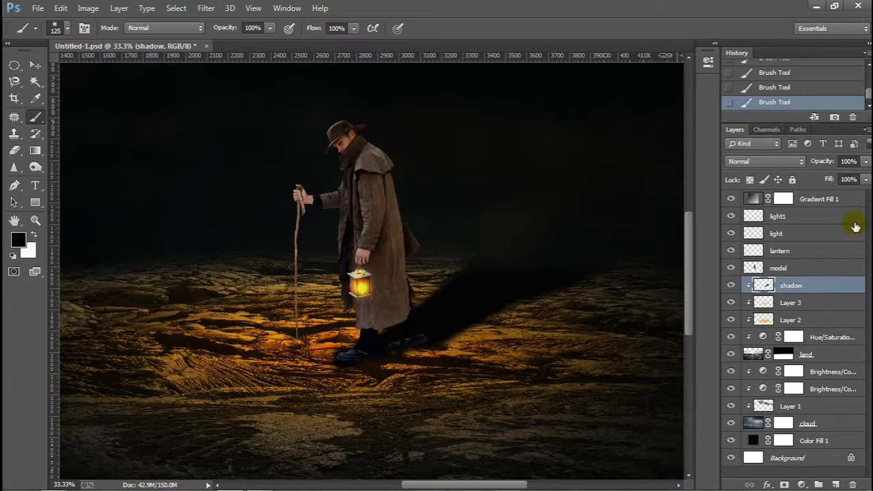
- Lower the shadow layer's opacity to 86% so the cast shadow softens slightly
{"action": "left_click", "coordinate": [865, 162]}
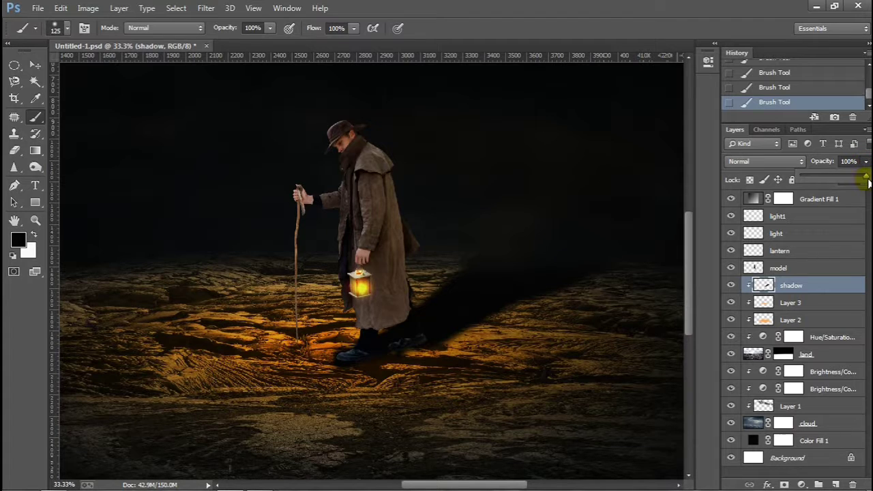
{"action": "left_click_drag", "start_coordinate": [867, 179], "coordinate": [849, 182]}
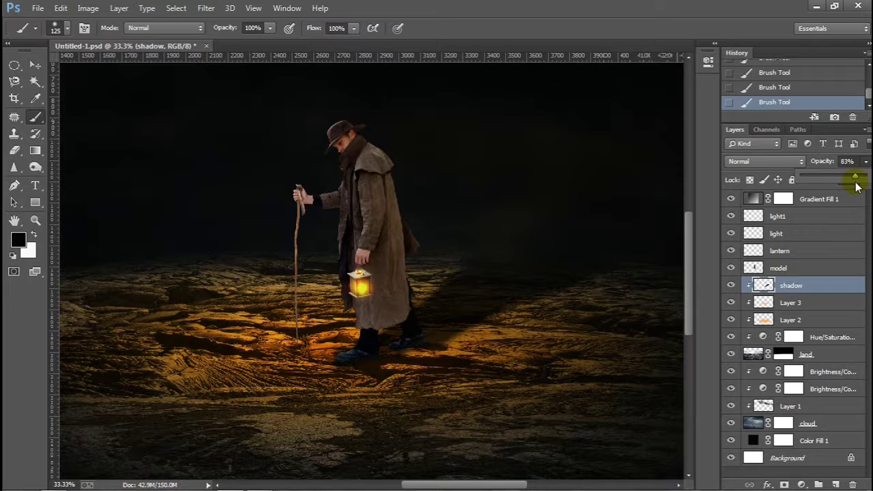
{"action": "left_click_drag", "start_coordinate": [858, 186], "coordinate": [858, 186]}
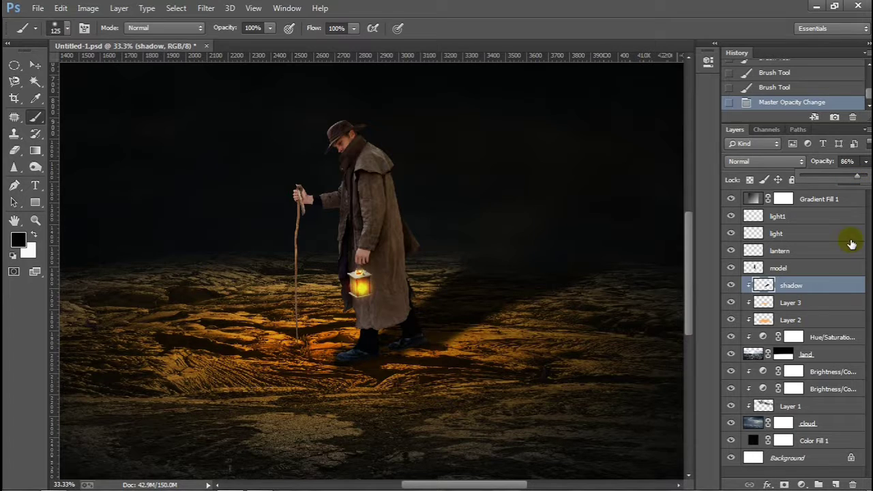
{"action": "left_click", "coordinate": [803, 294]}
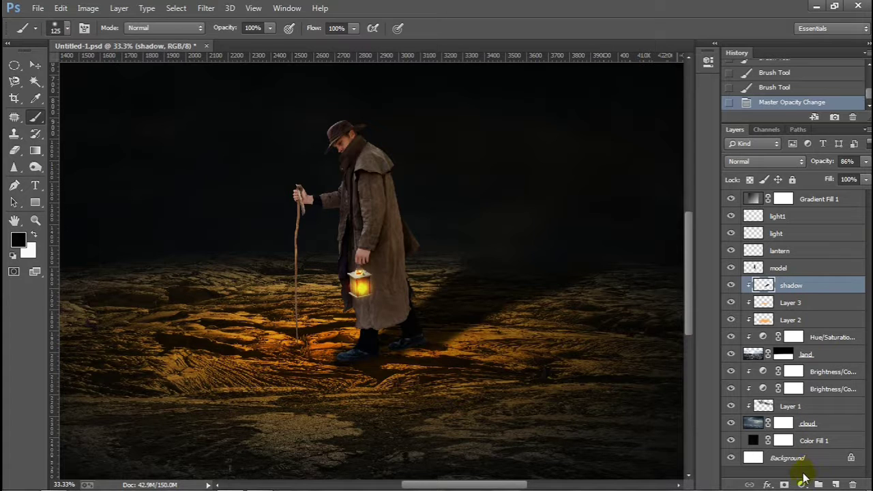
- Add a layer mask to the shadow layer and fill it with a gradient fading the shadow out
{"action": "left_click", "coordinate": [783, 483]}
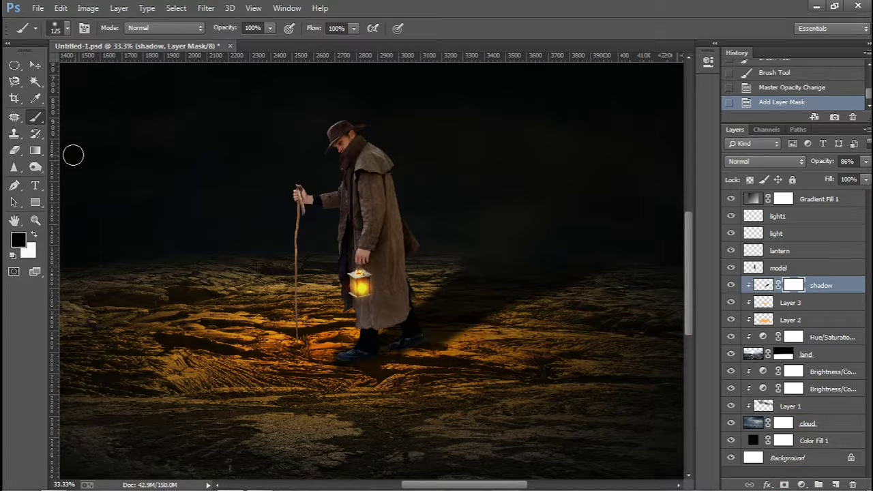
{"action": "left_click", "coordinate": [36, 150]}
{"action": "left_click_drag", "start_coordinate": [634, 251], "coordinate": [425, 372]}
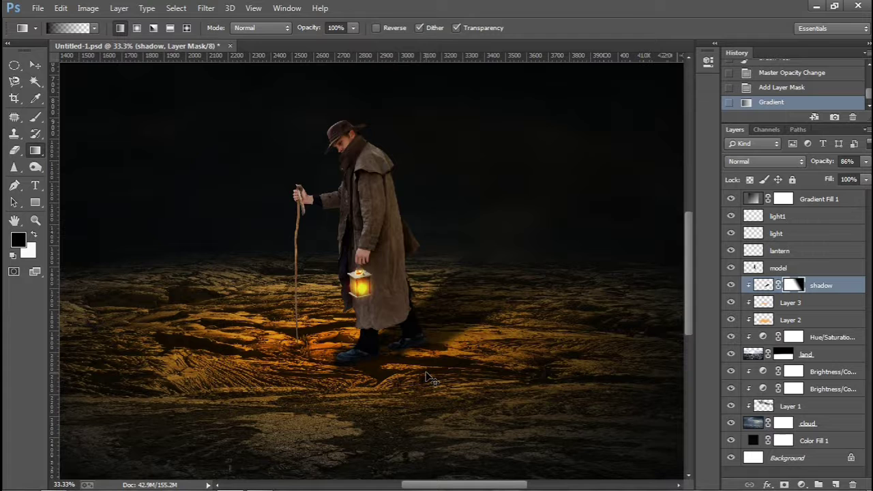
{"action": "key", "text": "ctrl+minus"}
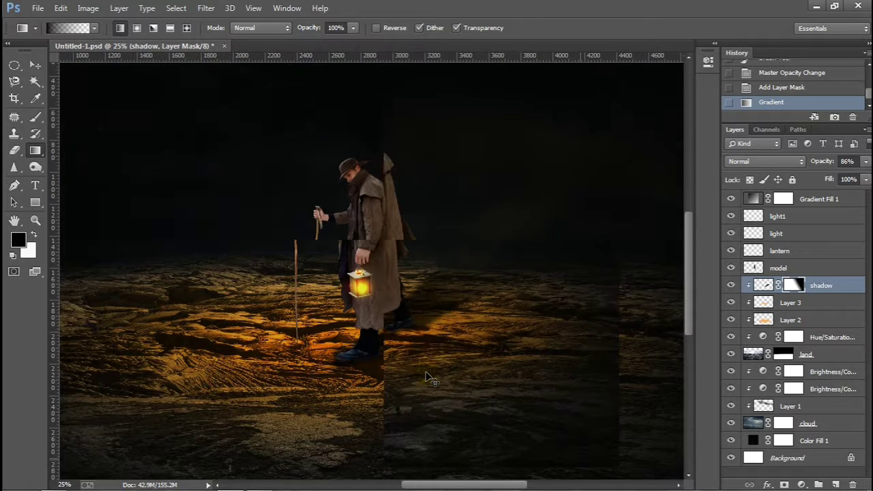
{"action": "key", "text": "ctrl+minus"}
{"action": "key", "text": "ctrl+minus"}
{"action": "key", "text": "ctrl+minus"}
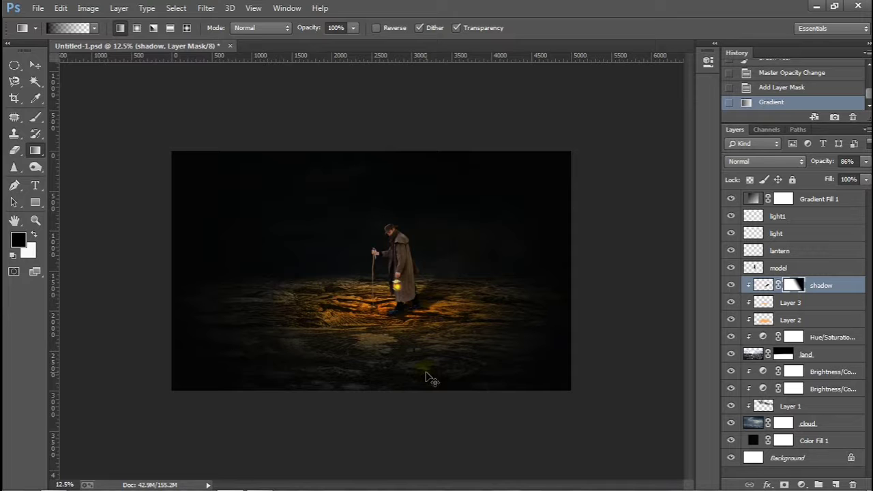
{"action": "key", "text": "ctrl+plus"}
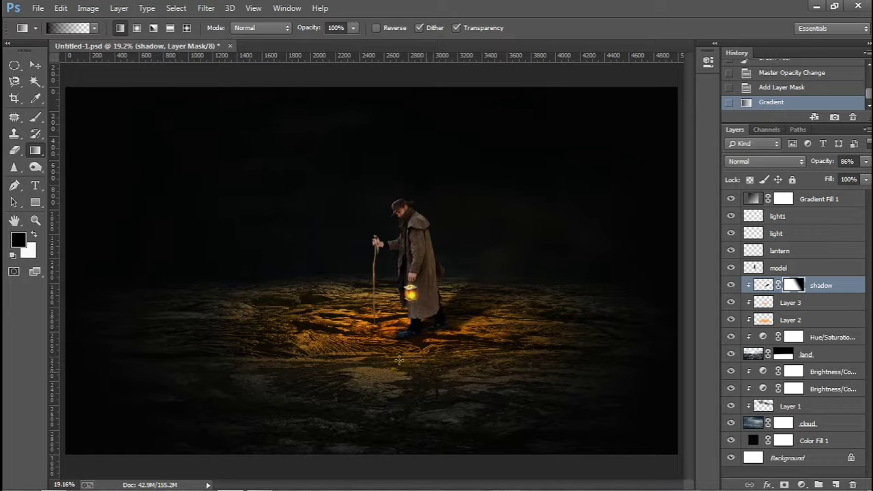
{"action": "left_click", "coordinate": [12, 151]}
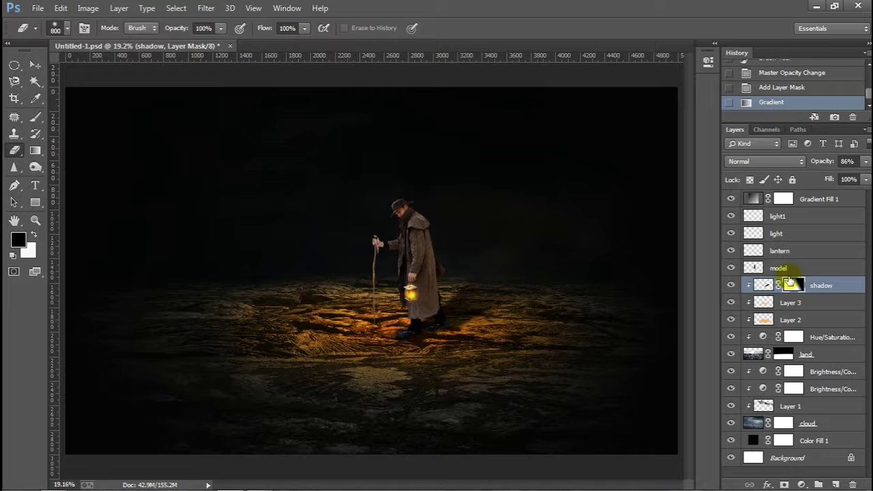
- Erase bits of the shadow layer's pixels near the feet with a 250 px eraser
{"action": "left_click", "coordinate": [763, 285]}
{"action": "key", "text": "bracketleft"}
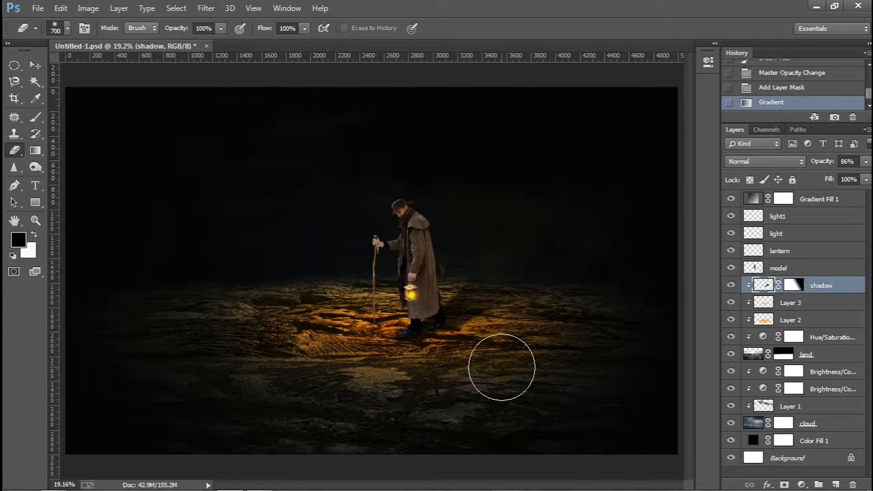
{"action": "key", "text": "bracketleft"}
{"action": "key", "text": "bracketleft"}
{"action": "key", "text": "bracketleft"}
{"action": "key", "text": "bracketleft"}
{"action": "key", "text": "bracketleft"}
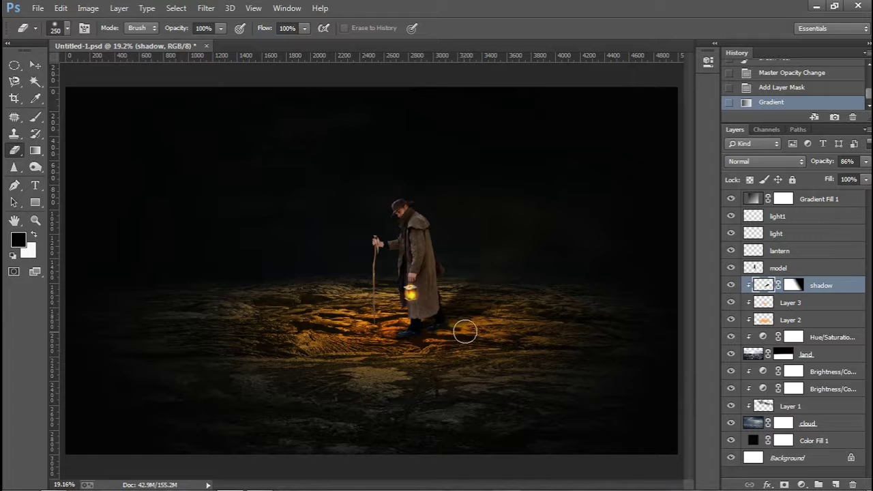
{"action": "left_click_drag", "start_coordinate": [498, 311], "coordinate": [486, 312]}
{"action": "left_click_drag", "start_coordinate": [539, 289], "coordinate": [579, 316]}
- Undo the last erase stroke, zoom back to 16.7% and reselect the shadow layer
{"action": "key", "text": "ctrl+minus"}
{"action": "scroll", "coordinate": [536, 375], "scroll_direction": "down", "scroll_amount": 1}
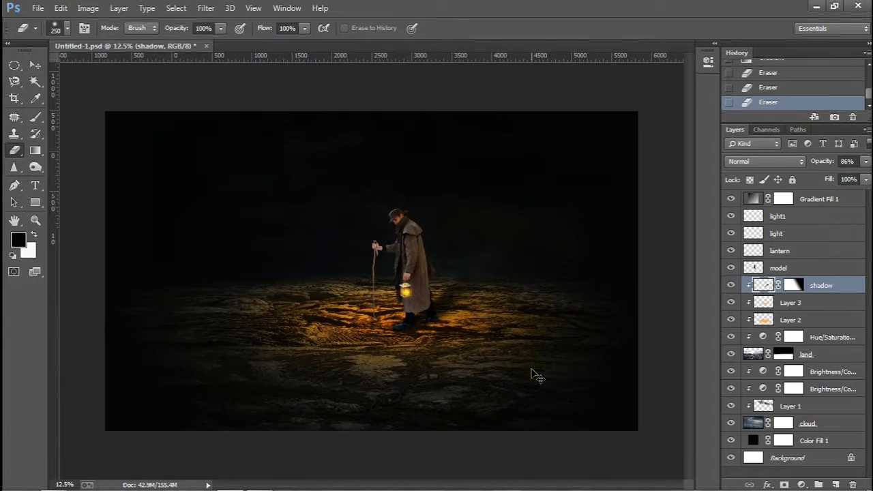
{"action": "scroll", "coordinate": [536, 375], "scroll_direction": "down", "scroll_amount": 1}
{"action": "scroll", "coordinate": [536, 375], "scroll_direction": "up", "scroll_amount": 1}
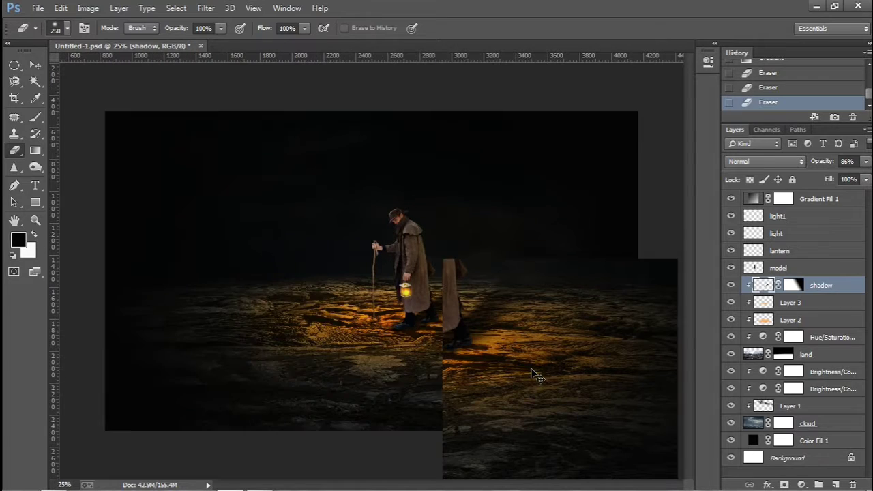
{"action": "key", "text": "ctrl+plus"}
{"action": "key", "text": "ctrl+z"}
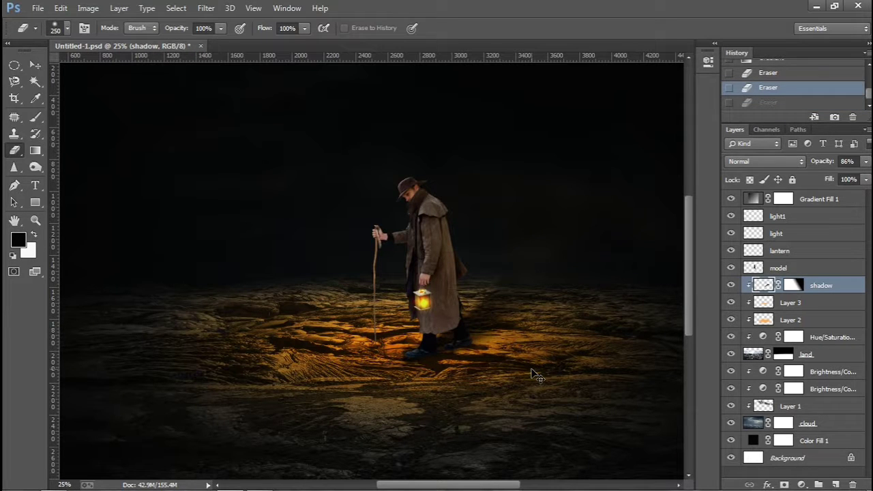
{"action": "key", "text": "ctrl+minus"}
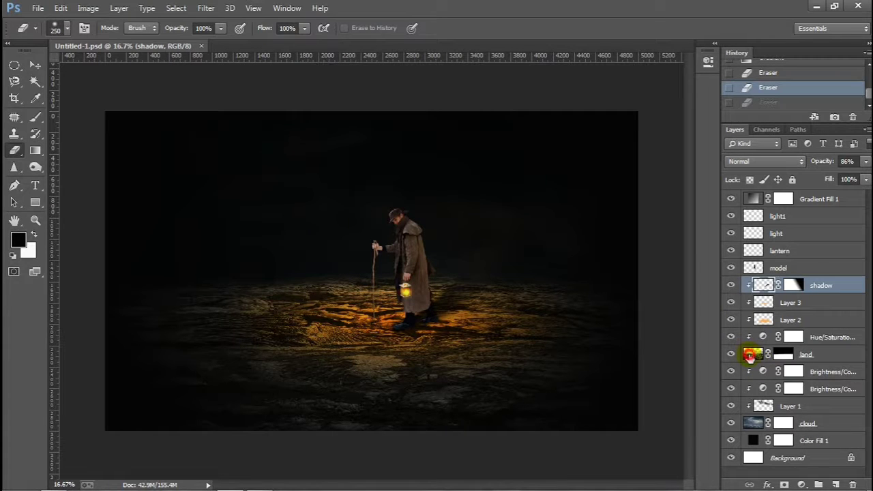
{"action": "left_click", "coordinate": [749, 355]}
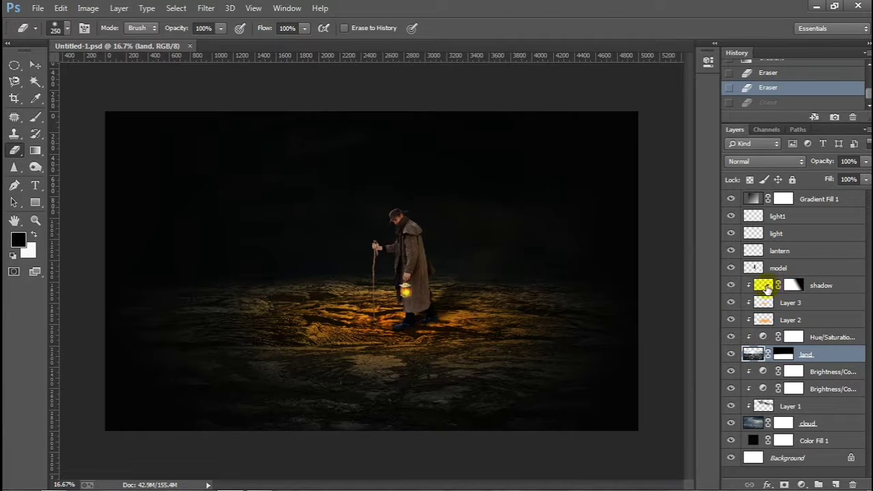
{"action": "left_click", "coordinate": [823, 287]}
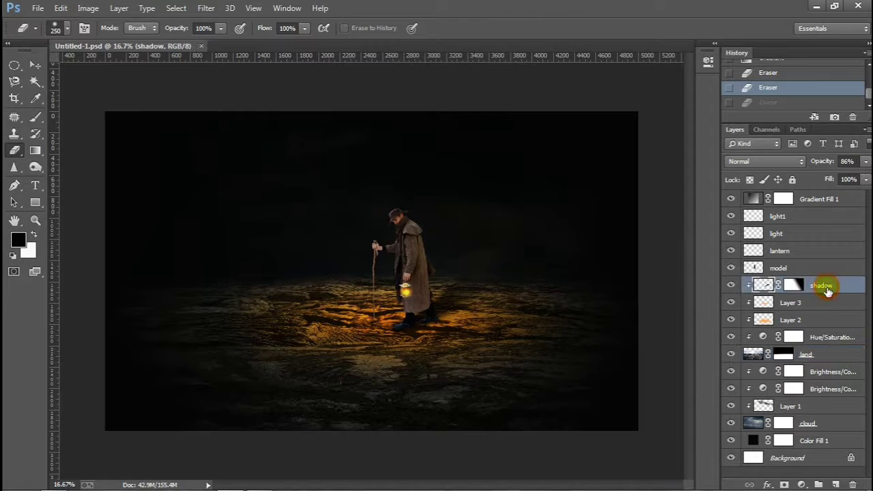
- Add Layer 4 clipped to the shadow layer and erase spots under the man's feet
{"action": "left_click", "coordinate": [836, 484]}
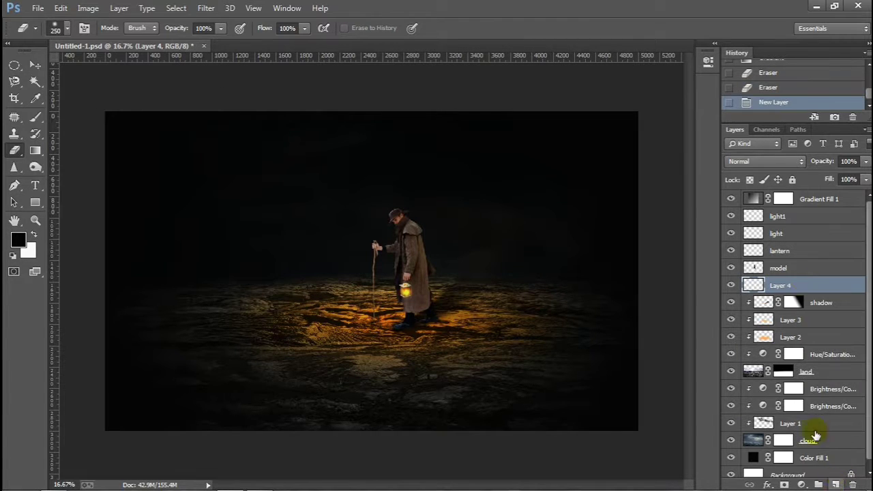
{"action": "right_click", "coordinate": [807, 285]}
{"action": "left_click", "coordinate": [572, 251]}
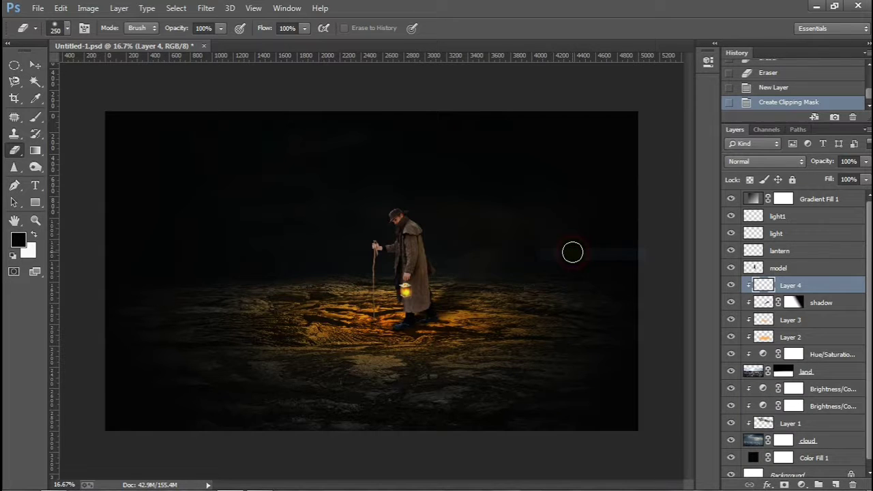
{"action": "key", "text": "ctrl+plus"}
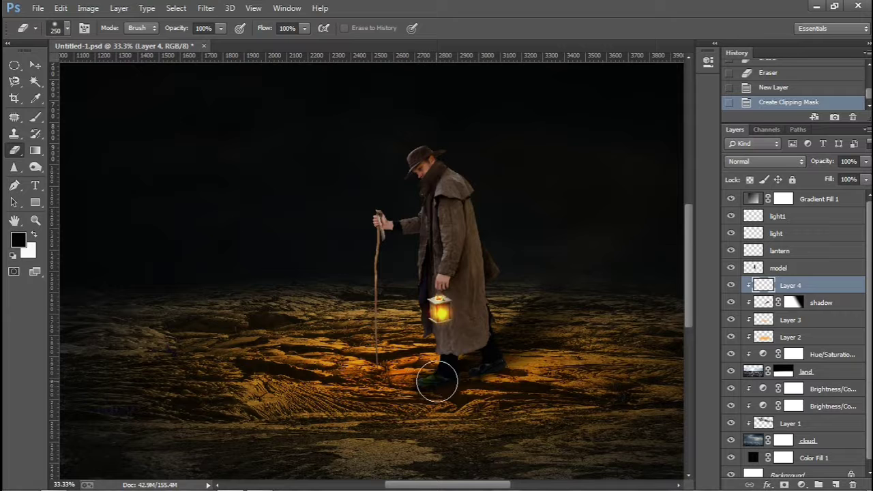
{"action": "key", "text": "bracketleft"}
{"action": "key", "text": "bracketleft"}
{"action": "key", "text": "bracketleft"}
{"action": "key", "text": "bracketleft"}
{"action": "key", "text": "ctrl+plus"}
{"action": "left_click", "coordinate": [445, 443]}
{"action": "left_click", "coordinate": [445, 443]}
{"action": "left_click", "coordinate": [444, 442]}
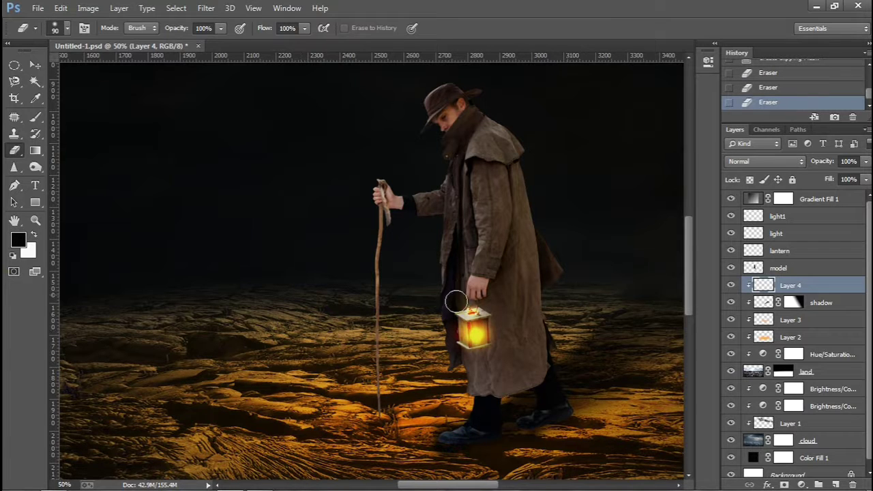
- Brush a trial dark contact shadow under the shoes, then undo both strokes
{"action": "left_click", "coordinate": [35, 116]}
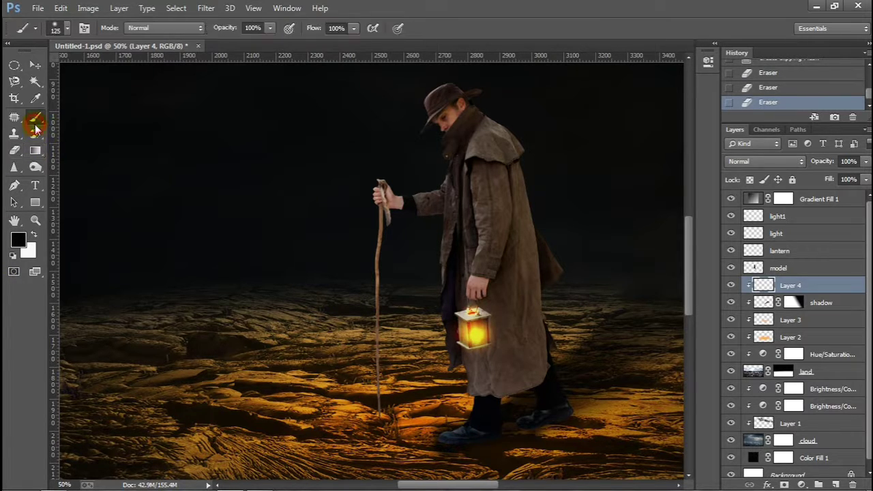
{"action": "left_click", "coordinate": [449, 440]}
{"action": "left_click", "coordinate": [452, 438]}
{"action": "left_click_drag", "start_coordinate": [454, 441], "coordinate": [481, 448]}
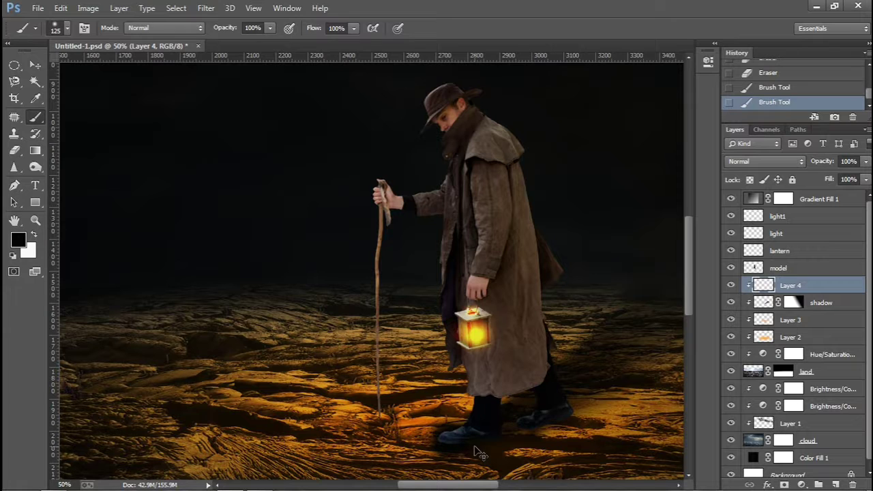
{"action": "key", "text": "ctrl+z"}
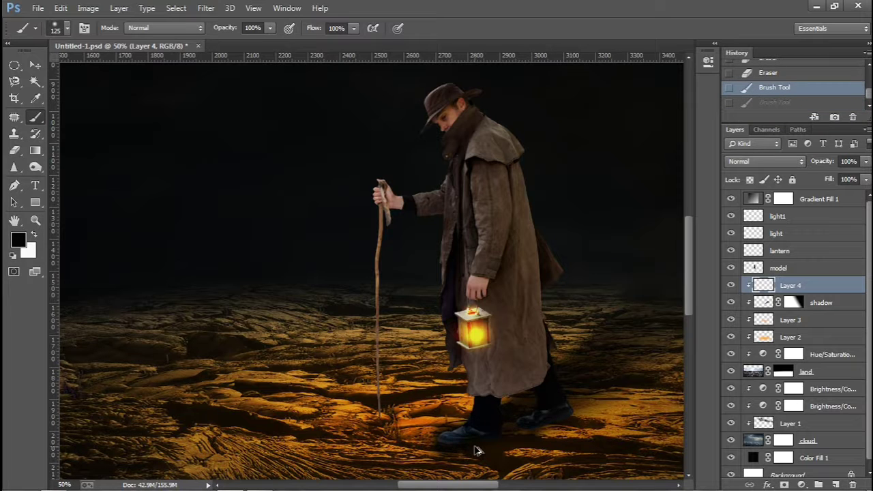
{"action": "key", "text": "ctrl+alt+z"}
- With an 80 px brush, paint a dark contact shadow beneath the front shoe
{"action": "key", "text": "bracketleft"}
{"action": "key", "text": "bracketleft"}
{"action": "key", "text": "ctrl+plus"}
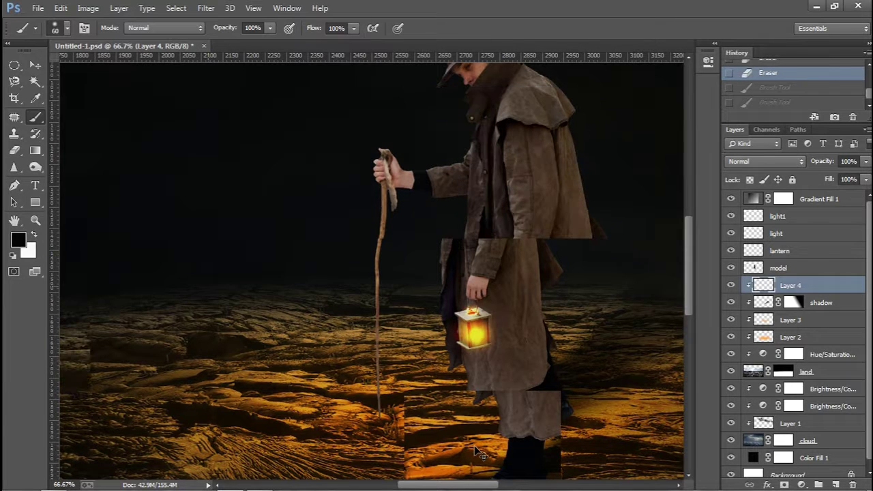
{"action": "left_click_drag", "start_coordinate": [691, 279], "coordinate": [690, 305]}
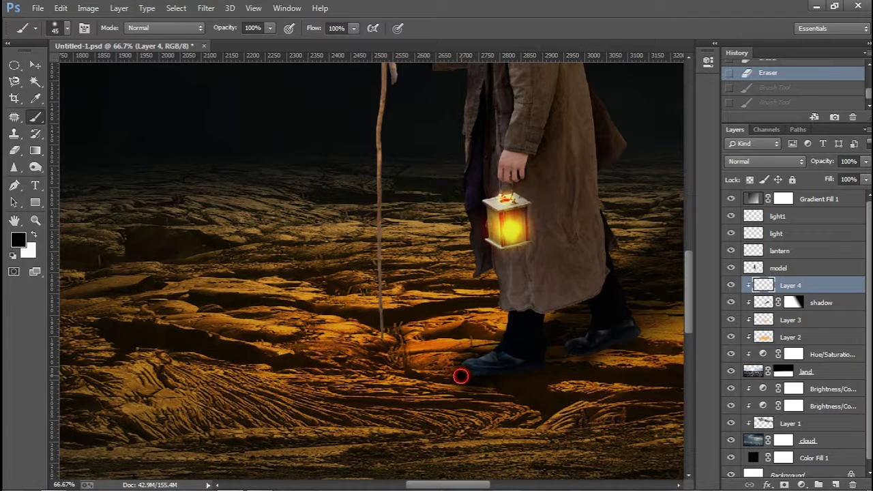
{"action": "left_click", "coordinate": [460, 375]}
{"action": "left_click", "coordinate": [470, 376]}
{"action": "left_click", "coordinate": [477, 375]}
{"action": "left_click_drag", "start_coordinate": [485, 376], "coordinate": [516, 366]}
- Extend and deepen the contact shadows beside the front and rear shoes
{"action": "left_click", "coordinate": [527, 369]}
{"action": "left_click", "coordinate": [538, 368]}
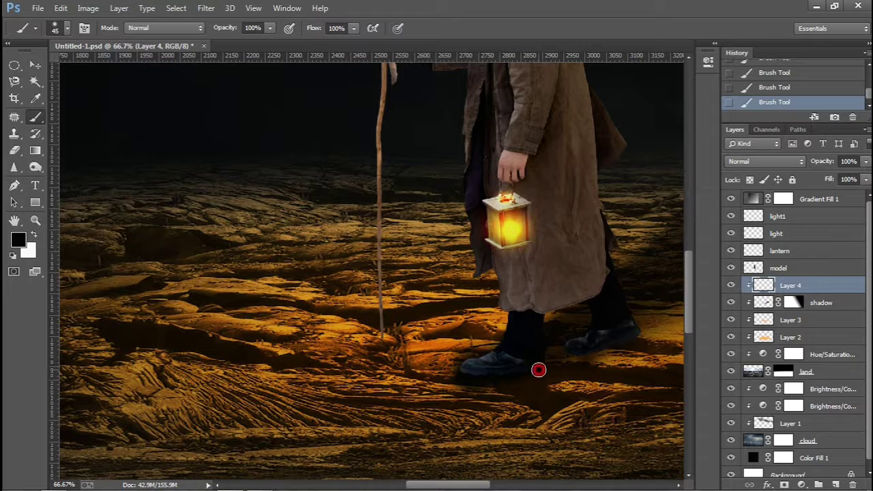
{"action": "left_click", "coordinate": [540, 367]}
{"action": "mouse_move", "coordinate": [577, 358]}
{"action": "left_mouse_down"}
{"action": "mouse_move", "coordinate": [567, 353]}
{"action": "mouse_move", "coordinate": [600, 353]}
{"action": "mouse_move", "coordinate": [551, 353]}
{"action": "left_mouse_up"}
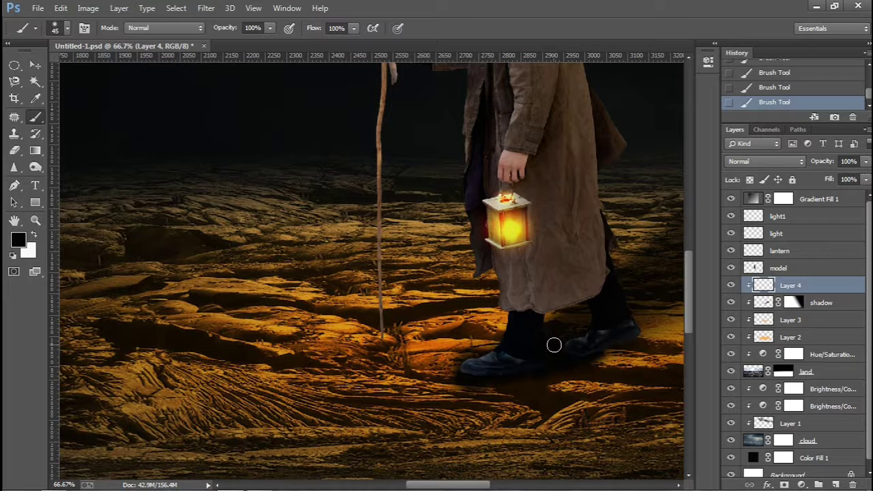
{"action": "left_click_drag", "start_coordinate": [463, 371], "coordinate": [460, 371]}
{"action": "mouse_move", "coordinate": [551, 350]}
{"action": "left_mouse_down"}
{"action": "mouse_move", "coordinate": [551, 342]}
{"action": "mouse_move", "coordinate": [571, 349]}
{"action": "left_mouse_up"}
- Set Layer 4's opacity to 80% and fit the whole image on screen
{"action": "left_click", "coordinate": [864, 162]}
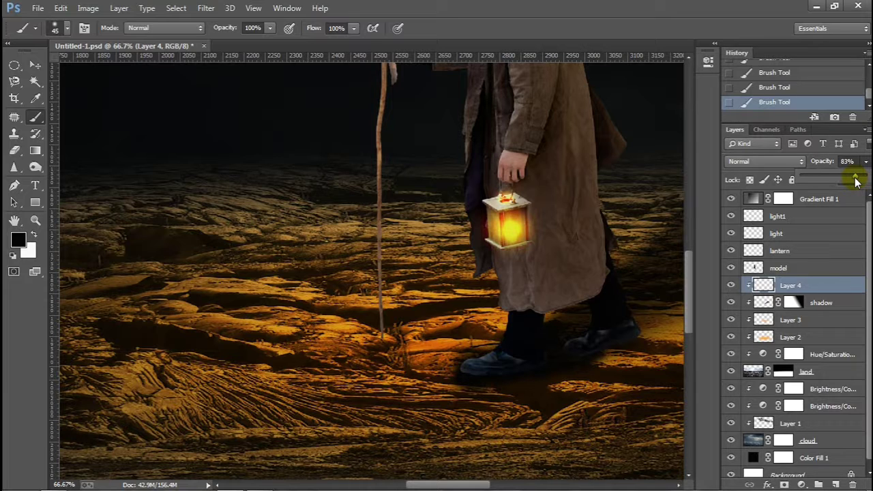
{"action": "left_click_drag", "start_coordinate": [854, 180], "coordinate": [854, 181]}
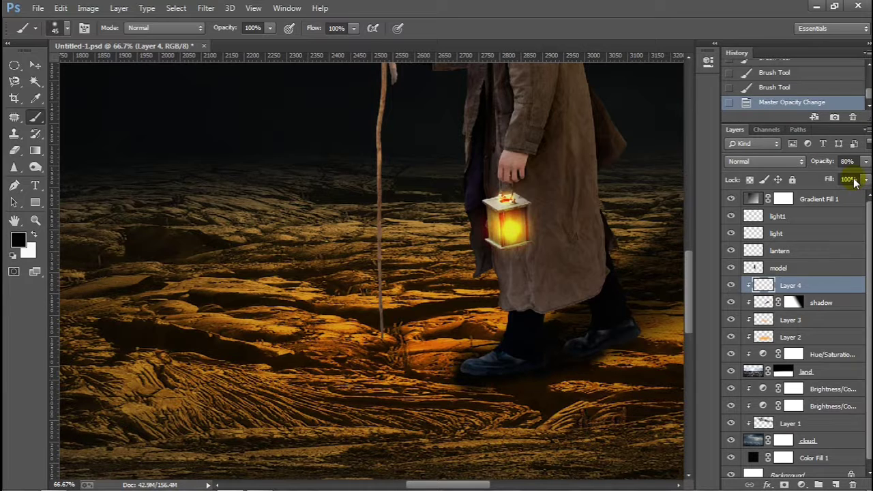
{"action": "key", "text": "ctrl+minus"}
{"action": "key", "text": "ctrl+minus"}
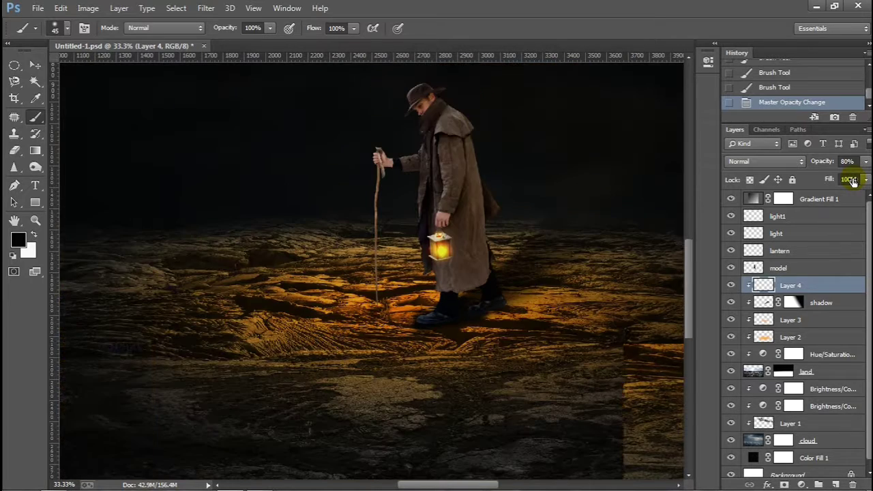
{"action": "key", "text": "ctrl+0"}
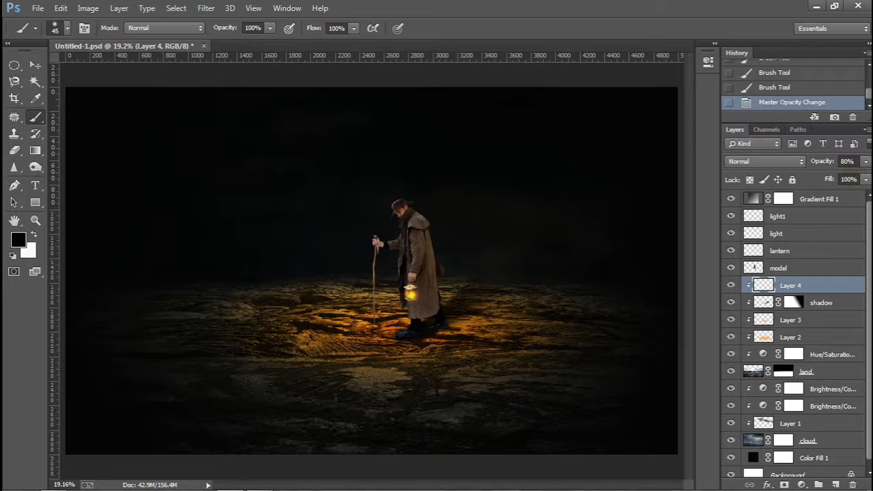
- Mask the model layer and clip a Brightness/Contrast layer to it at brightness −150, contrast 51
{"action": "left_click", "coordinate": [818, 270]}
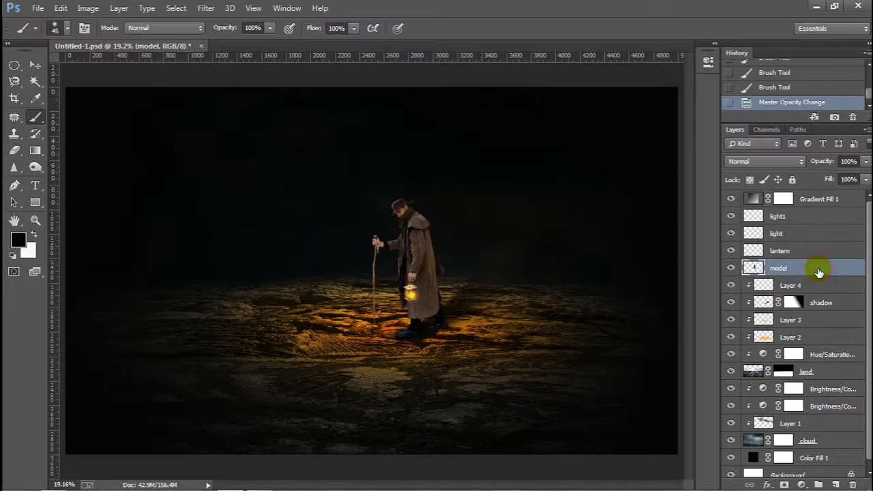
{"action": "left_click", "coordinate": [783, 483]}
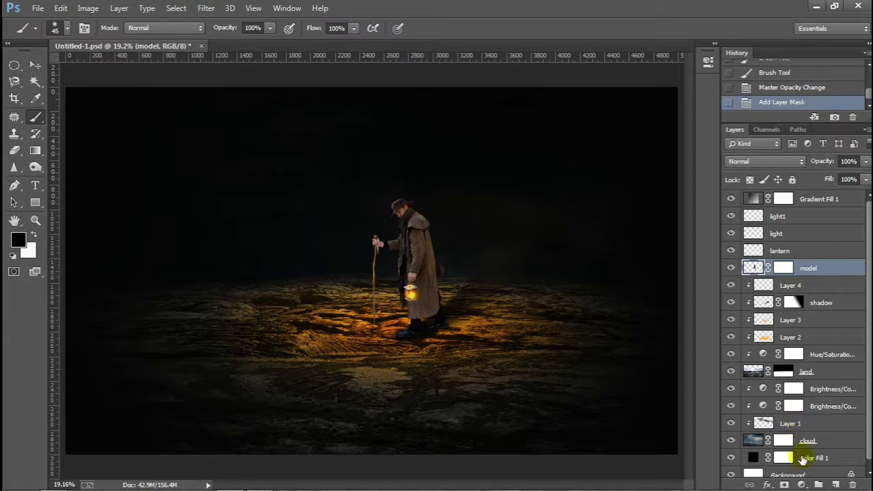
{"action": "left_click", "coordinate": [803, 484]}
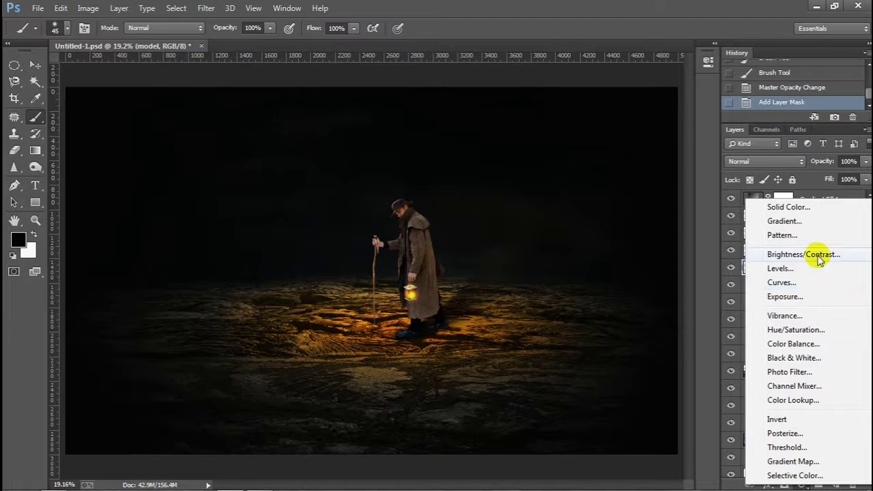
{"action": "left_click", "coordinate": [817, 254]}
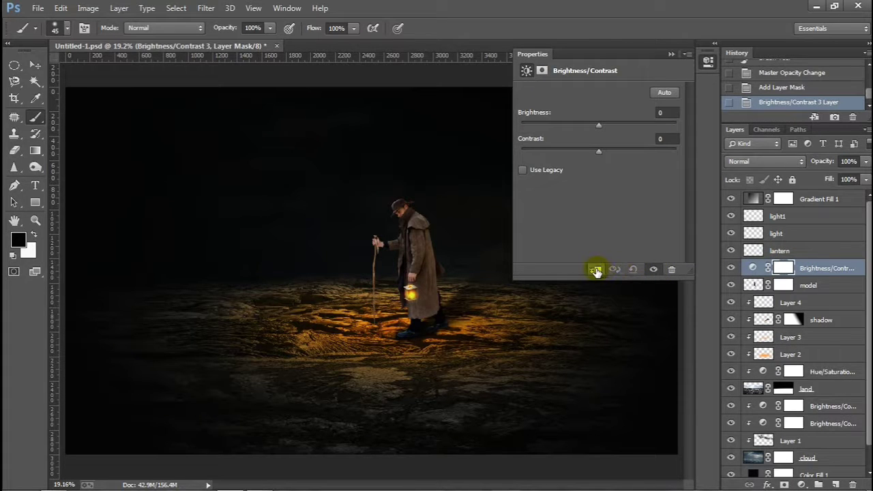
{"action": "left_click", "coordinate": [595, 269]}
{"action": "left_click_drag", "start_coordinate": [599, 125], "coordinate": [526, 142]}
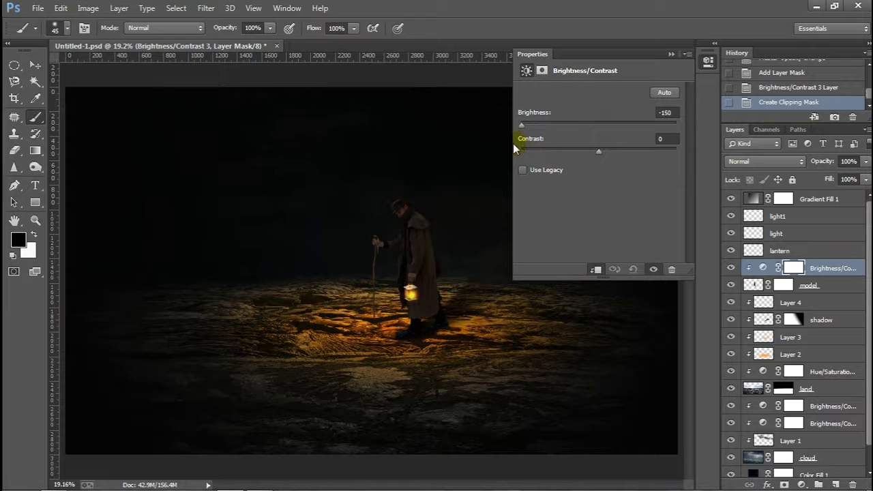
{"action": "left_click_drag", "start_coordinate": [598, 151], "coordinate": [624, 156]}
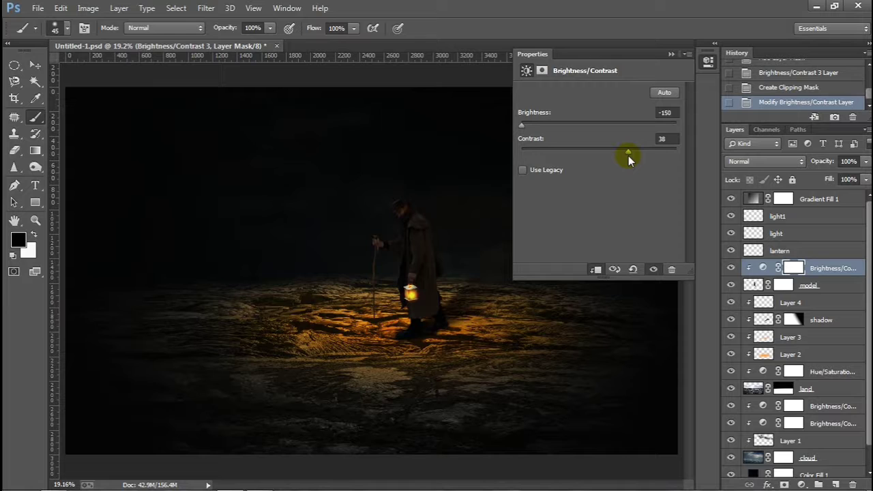
{"action": "left_click_drag", "start_coordinate": [629, 155], "coordinate": [629, 156]}
{"action": "left_click", "coordinate": [671, 55]}
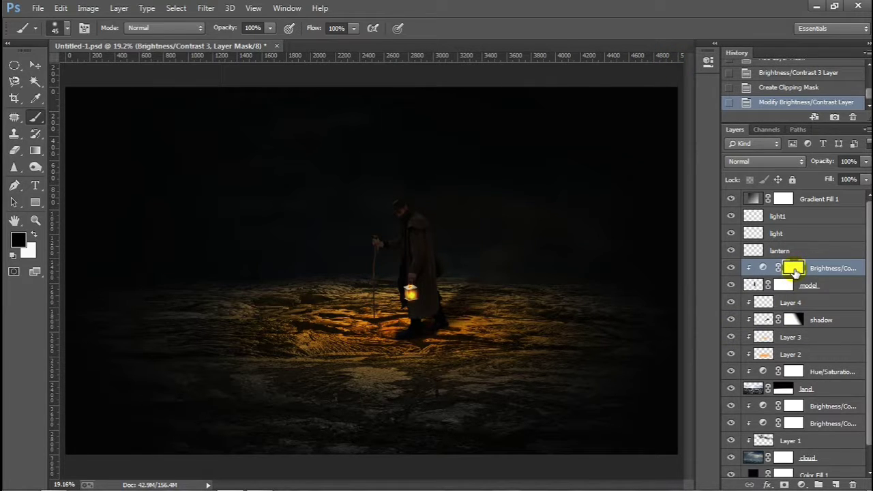
- With a larger brush, unmask the darkening around the lantern and the coat beside it
{"action": "left_click", "coordinate": [36, 121]}
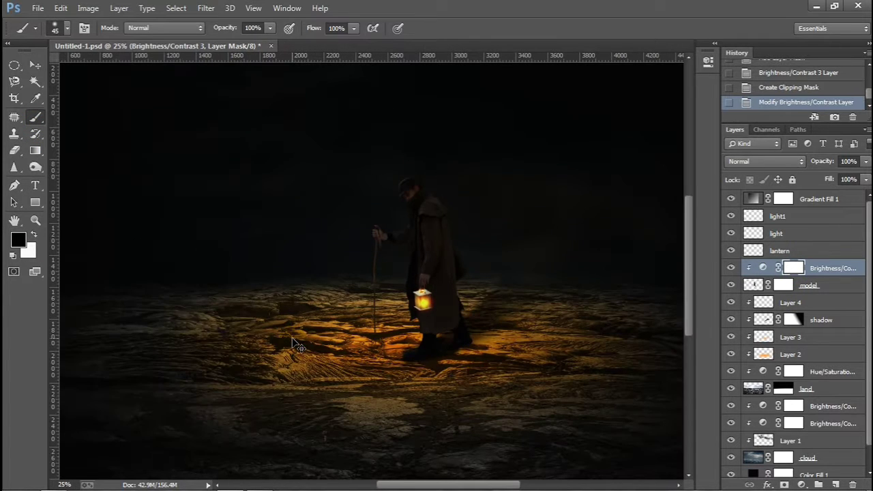
{"action": "key", "text": "ctrl+plus"}
{"action": "key", "text": "ctrl+plus"}
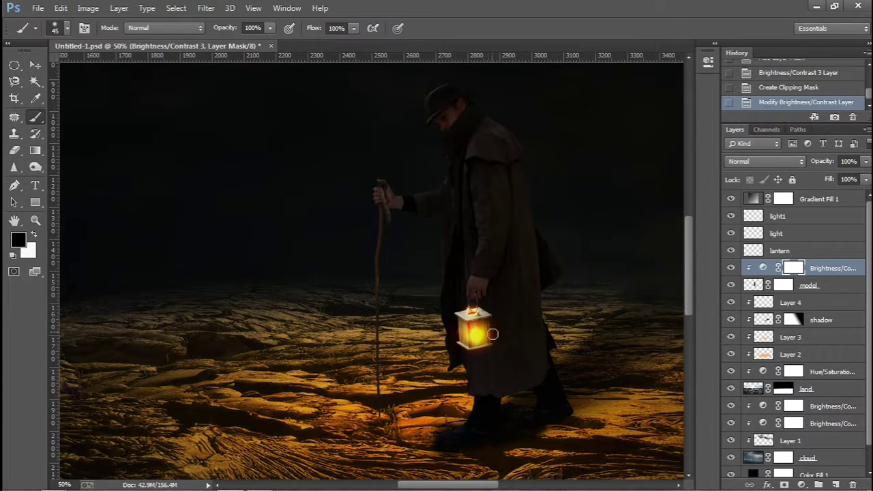
{"action": "key", "text": "bracketright"}
{"action": "left_click", "coordinate": [502, 326]}
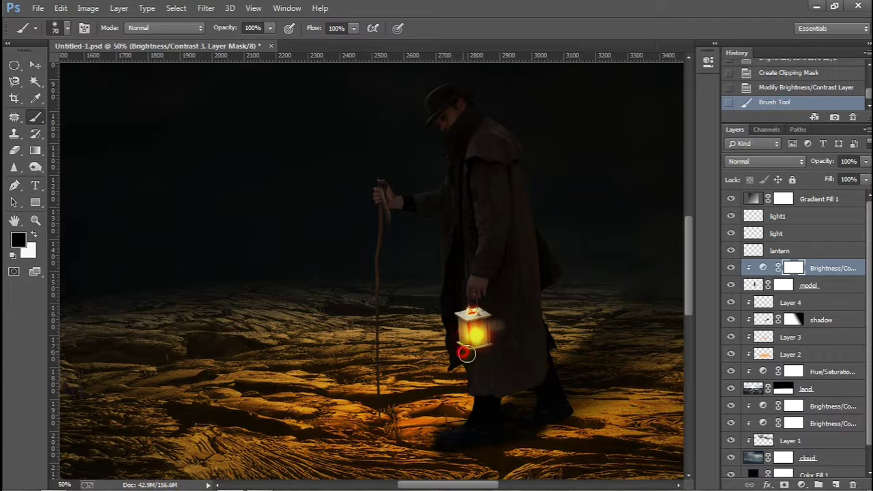
{"action": "left_click", "coordinate": [474, 392]}
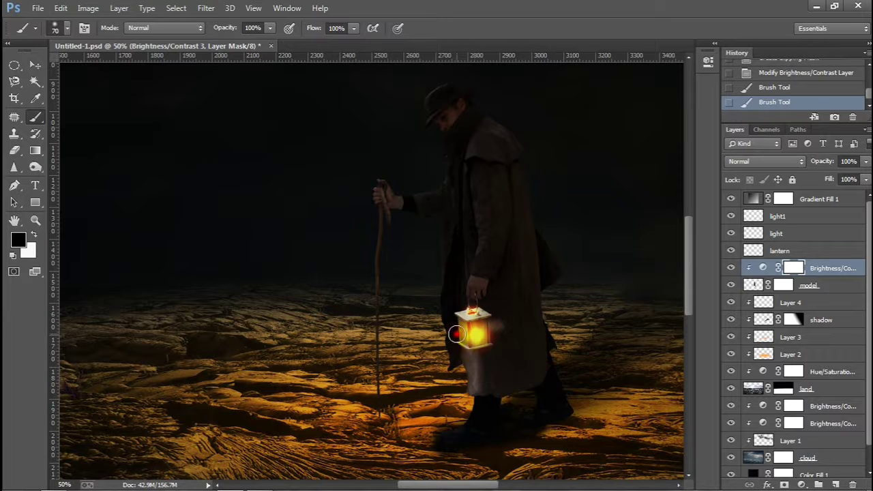
{"action": "mouse_move", "coordinate": [478, 355]}
{"action": "left_mouse_down"}
{"action": "mouse_move", "coordinate": [456, 349]}
{"action": "mouse_move", "coordinate": [452, 368]}
{"action": "left_mouse_up"}
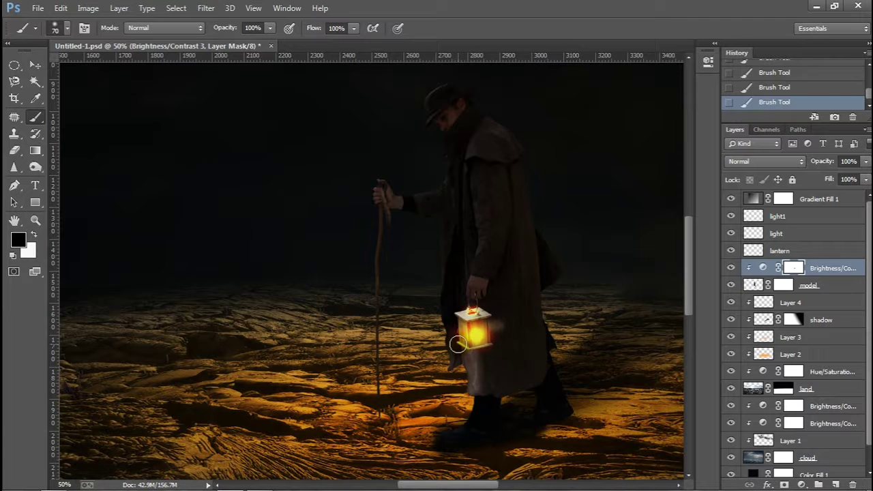
{"action": "left_click_drag", "start_coordinate": [451, 325], "coordinate": [469, 314]}
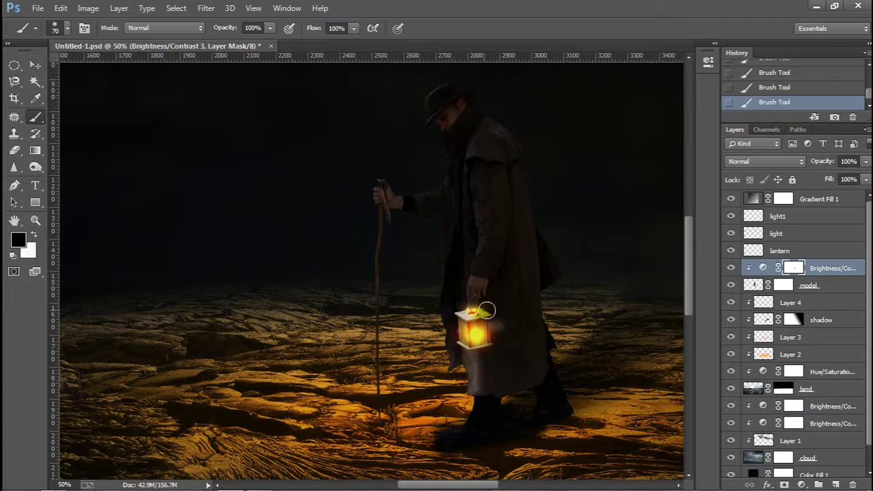
{"action": "mouse_move", "coordinate": [505, 320]}
{"action": "left_mouse_down"}
{"action": "mouse_move", "coordinate": [537, 365]}
{"action": "mouse_move", "coordinate": [505, 374]}
{"action": "mouse_move", "coordinate": [527, 364]}
{"action": "mouse_move", "coordinate": [493, 337]}
{"action": "mouse_move", "coordinate": [491, 362]}
{"action": "mouse_move", "coordinate": [505, 352]}
{"action": "mouse_move", "coordinate": [507, 341]}
{"action": "mouse_move", "coordinate": [479, 375]}
{"action": "mouse_move", "coordinate": [498, 385]}
{"action": "mouse_move", "coordinate": [531, 376]}
{"action": "mouse_move", "coordinate": [505, 381]}
{"action": "left_mouse_up"}
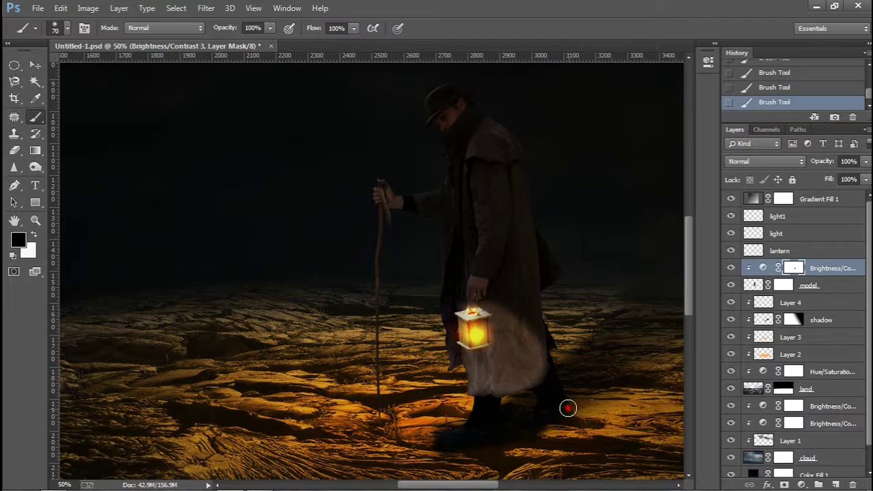
- Unmask the right boot, the lantern top, the coat edge and the lit staff
{"action": "left_click_drag", "start_coordinate": [560, 396], "coordinate": [582, 433]}
{"action": "left_click_drag", "start_coordinate": [447, 434], "coordinate": [446, 441]}
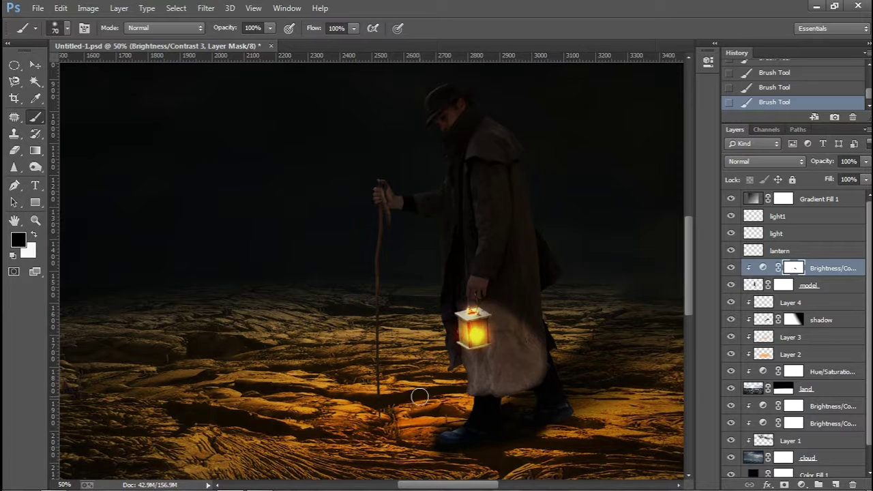
{"action": "left_click_drag", "start_coordinate": [443, 315], "coordinate": [477, 302]}
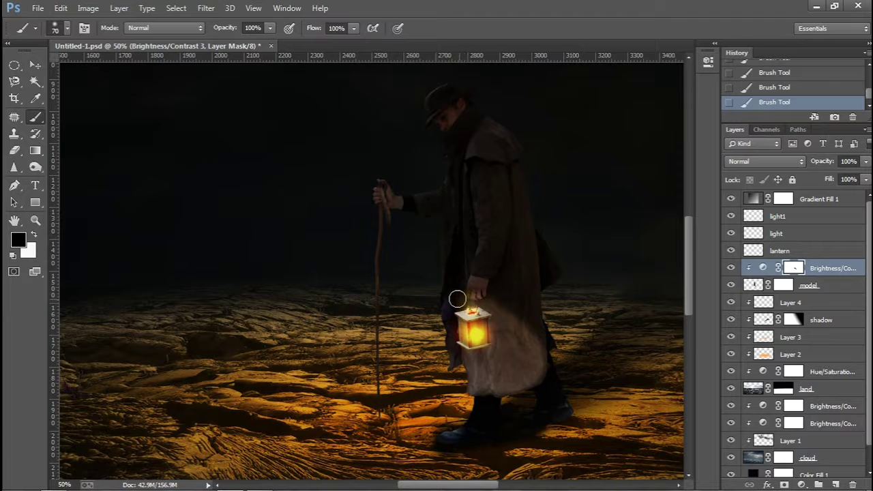
{"action": "mouse_move", "coordinate": [467, 301]}
{"action": "left_mouse_down"}
{"action": "mouse_move", "coordinate": [450, 292]}
{"action": "mouse_move", "coordinate": [468, 308]}
{"action": "left_mouse_up"}
{"action": "left_click_drag", "start_coordinate": [379, 416], "coordinate": [376, 320]}
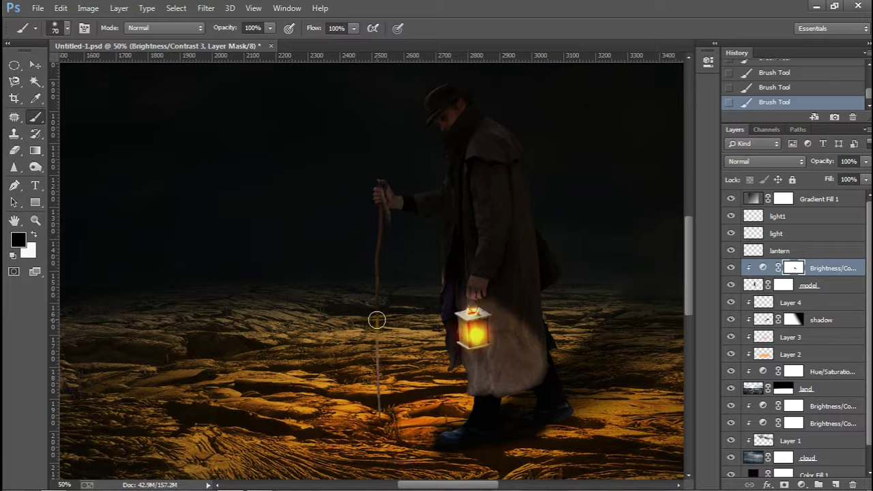
{"action": "mouse_move", "coordinate": [388, 302]}
{"action": "left_mouse_down"}
{"action": "mouse_move", "coordinate": [395, 293]}
{"action": "mouse_move", "coordinate": [358, 289]}
{"action": "left_mouse_up"}
- Paint the Brightness/Contrast mask over the hand holding the lantern to restore its glow
{"action": "key", "text": "ctrl+minus"}
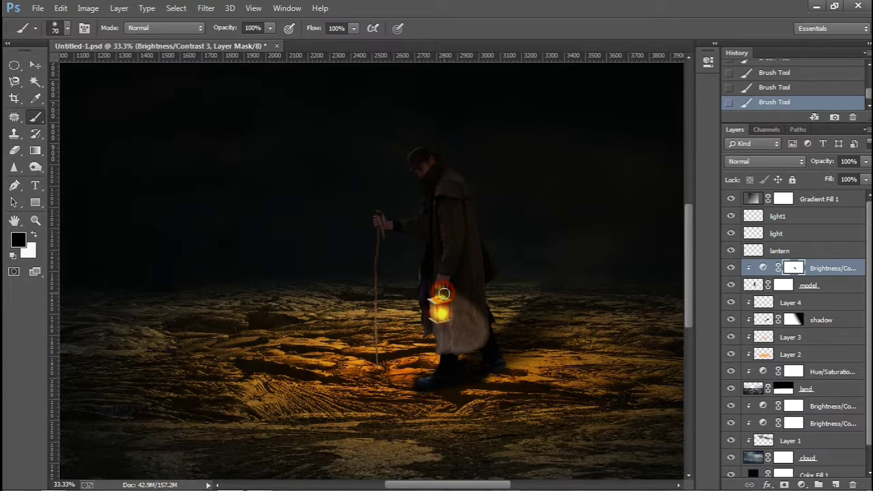
{"action": "left_click_drag", "start_coordinate": [431, 294], "coordinate": [429, 283]}
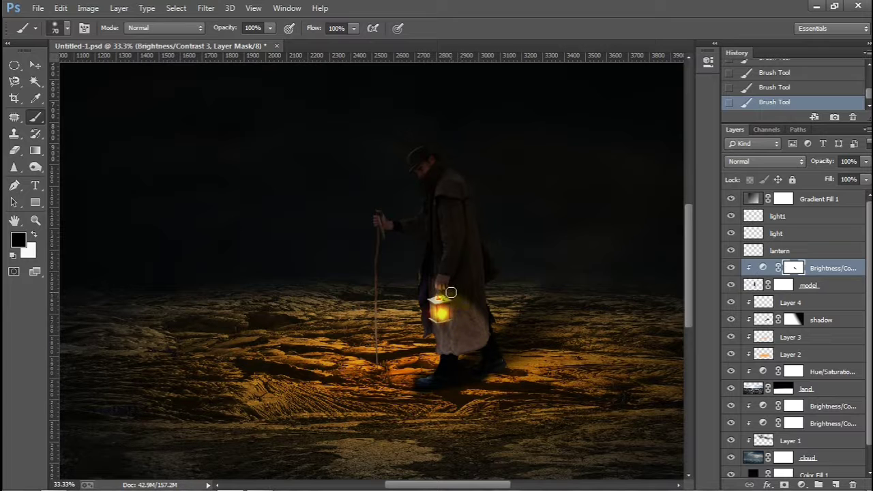
{"action": "left_click_drag", "start_coordinate": [462, 293], "coordinate": [469, 297]}
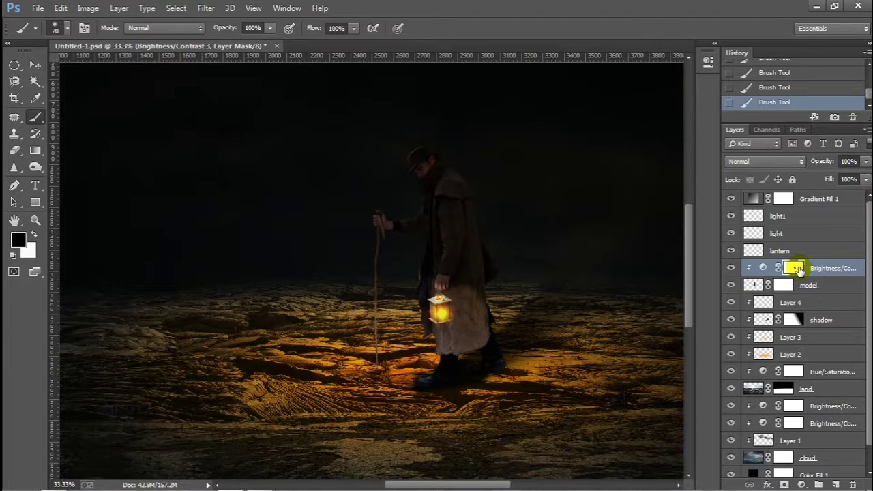
- Load the Brightness/Contrast mask as a selection and add an empty Layer 5
{"action": "right_click", "coordinate": [797, 269]}
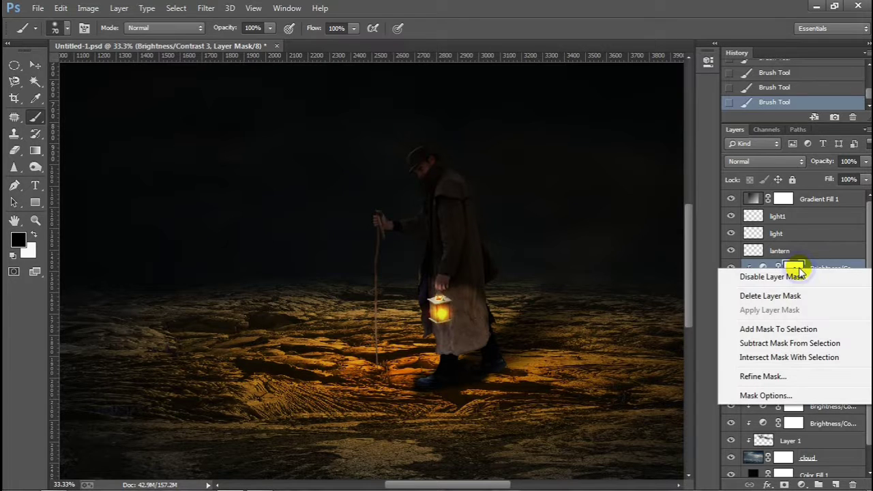
{"action": "left_click", "coordinate": [779, 329]}
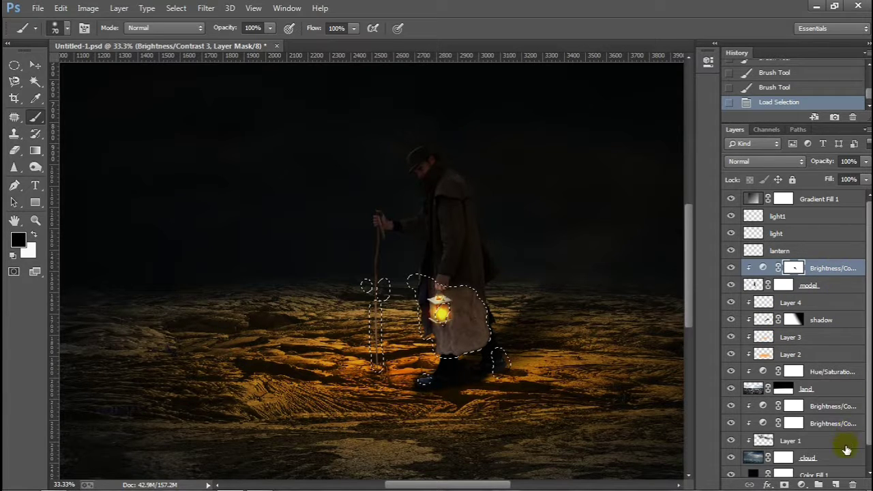
{"action": "left_click", "coordinate": [834, 483]}
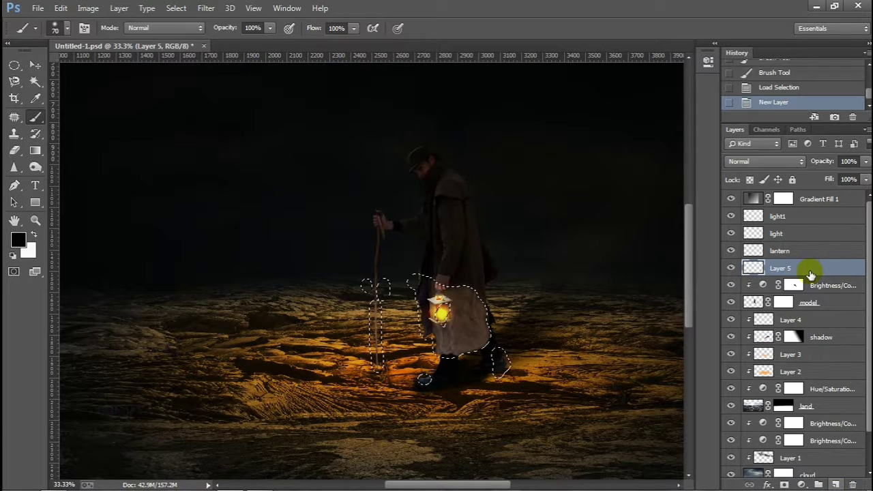
- Clip Layer 5 to the Brightness/Contrast adjustment and set the foreground colour to #fca82f
{"action": "right_click", "coordinate": [810, 274]}
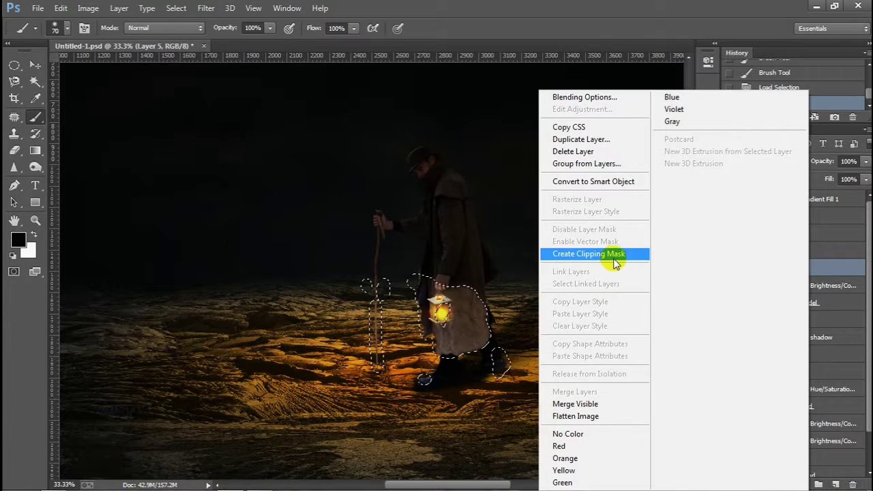
{"action": "left_click", "coordinate": [606, 253]}
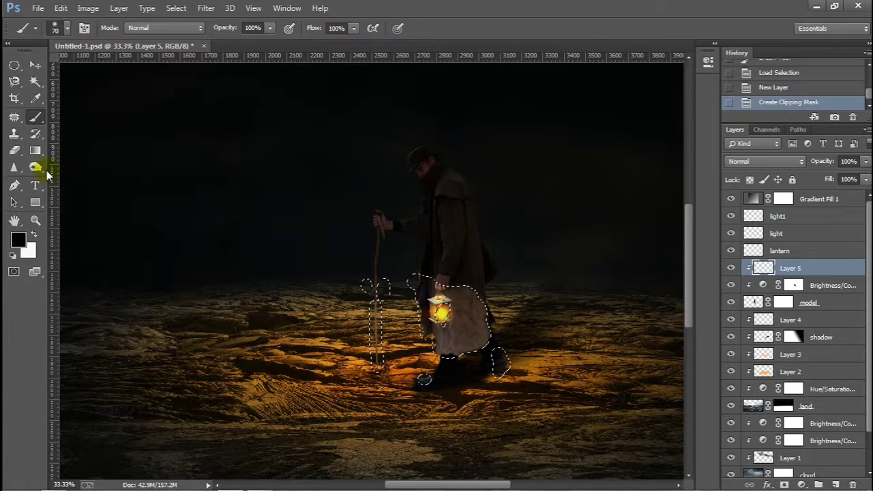
{"action": "left_click", "coordinate": [19, 238]}
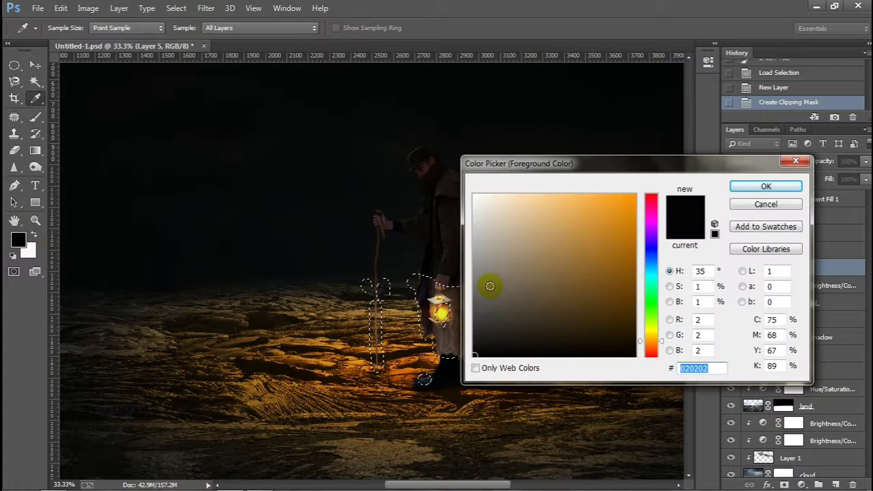
{"action": "left_click", "coordinate": [605, 195]}
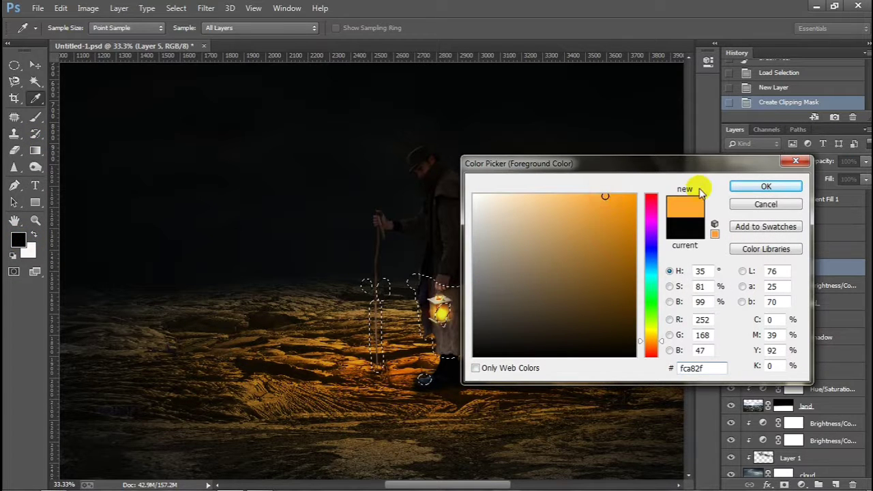
{"action": "left_click", "coordinate": [786, 185]}
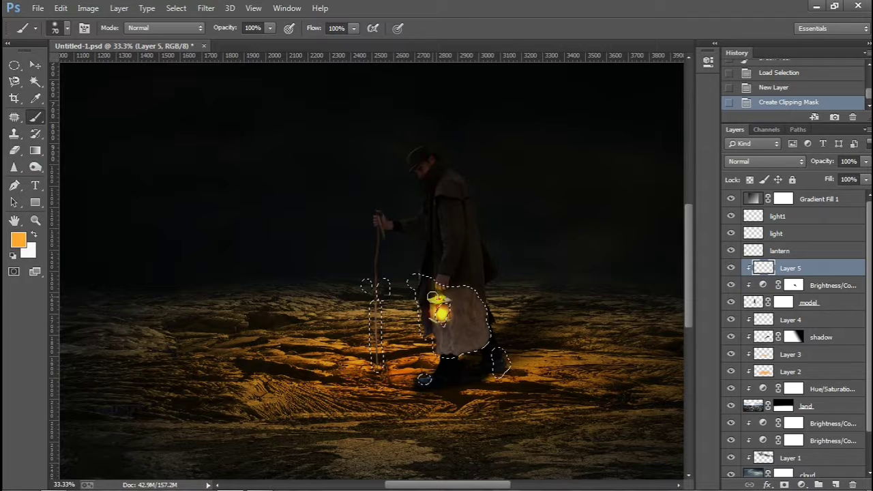
- With a 500 px brush, paint orange over the coat and staff inside the inverted selection
{"action": "key", "text": "bracketright"}
{"action": "key", "text": "bracketright"}
{"action": "key", "text": "bracketright"}
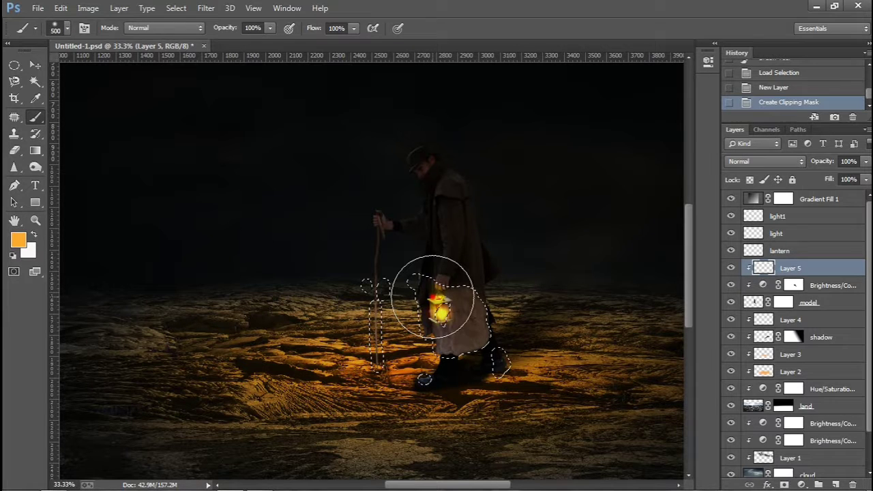
{"action": "left_click_drag", "start_coordinate": [432, 292], "coordinate": [450, 334]}
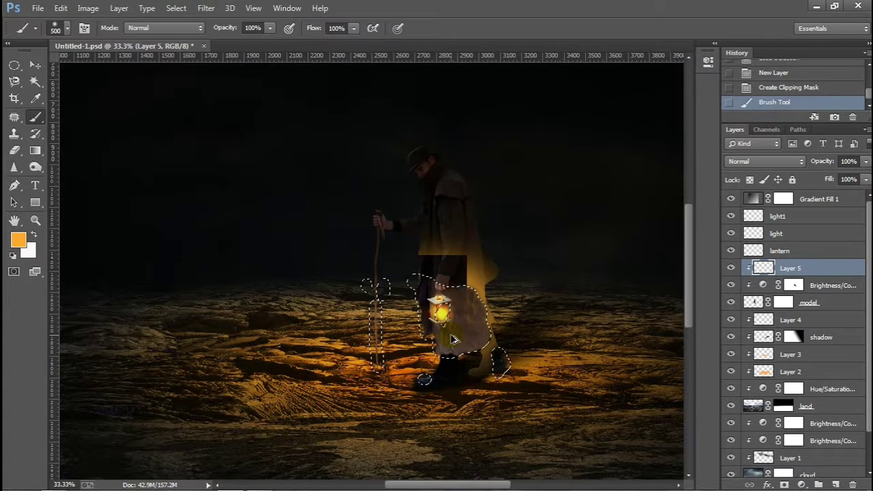
{"action": "key", "text": "ctrl+z"}
{"action": "key", "text": "ctrl+shift+i"}
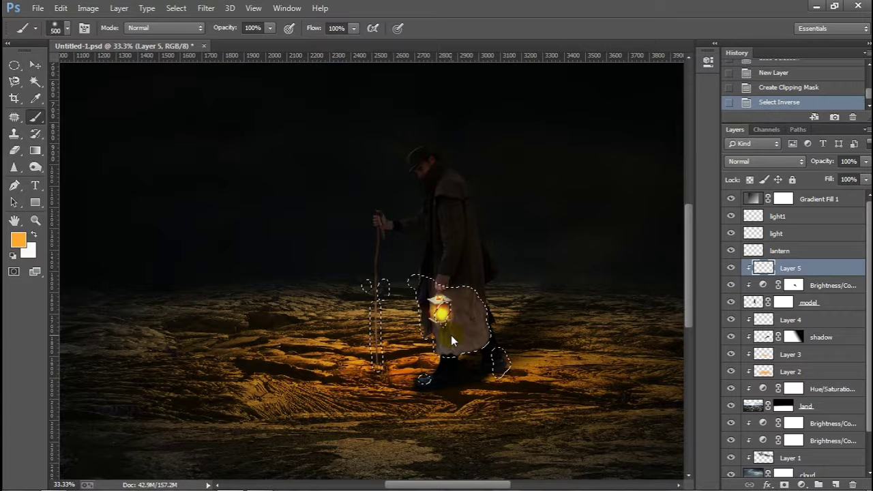
{"action": "left_click_drag", "start_coordinate": [448, 311], "coordinate": [490, 353]}
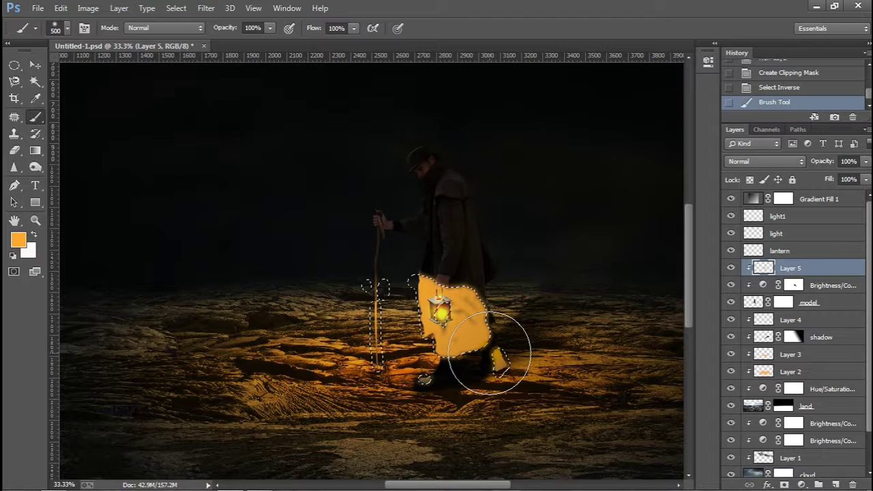
{"action": "left_click_drag", "start_coordinate": [422, 375], "coordinate": [382, 307]}
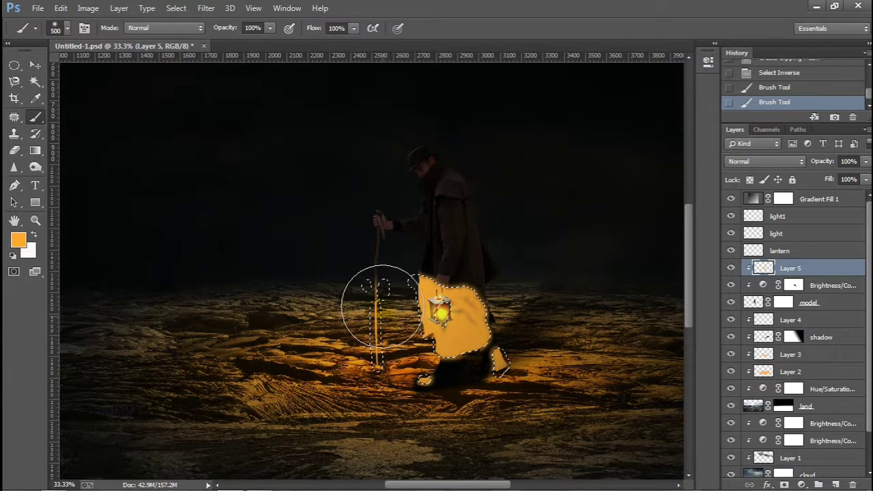
{"action": "left_click_drag", "start_coordinate": [385, 308], "coordinate": [361, 302]}
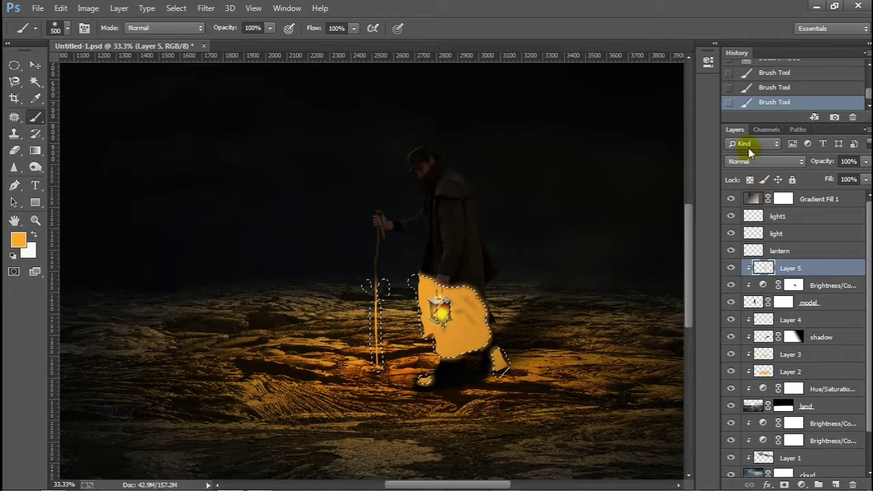
- Set Layer 5 to Overlay at 55% opacity, deselect, and zoom in on the man
{"action": "left_click", "coordinate": [750, 163]}
{"action": "left_click", "coordinate": [752, 163]}
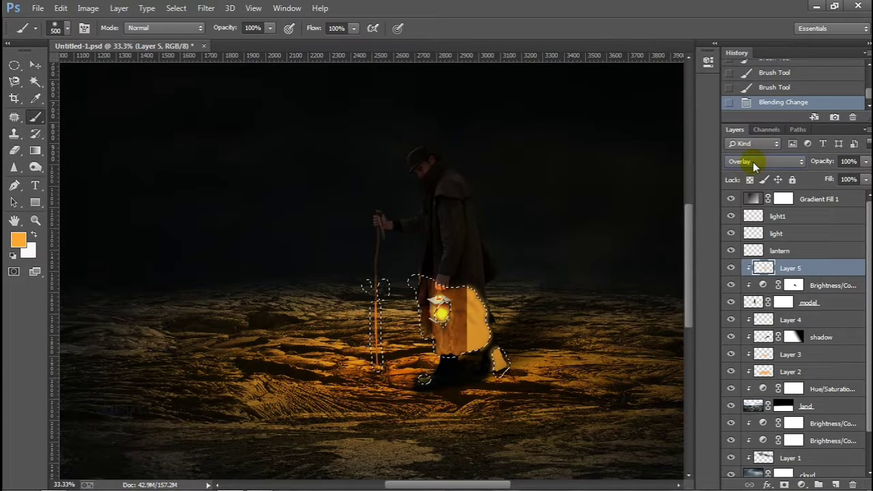
{"action": "key", "text": "ctrl+d"}
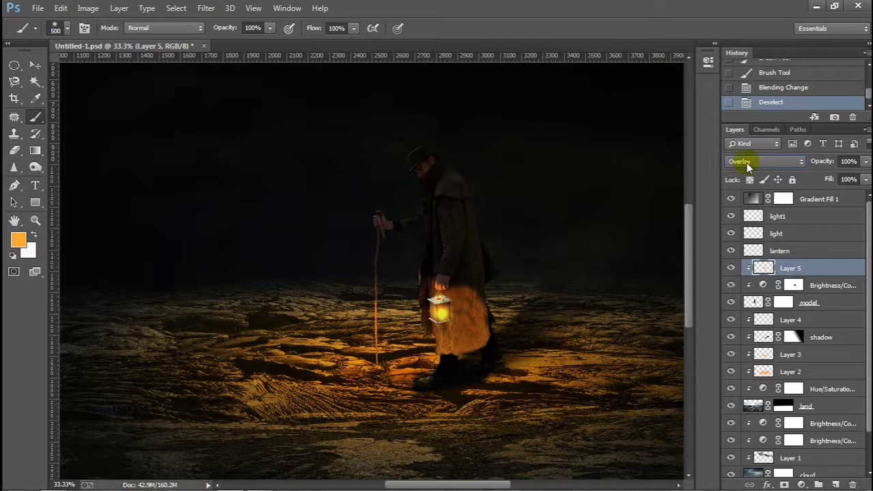
{"action": "left_click", "coordinate": [866, 162]}
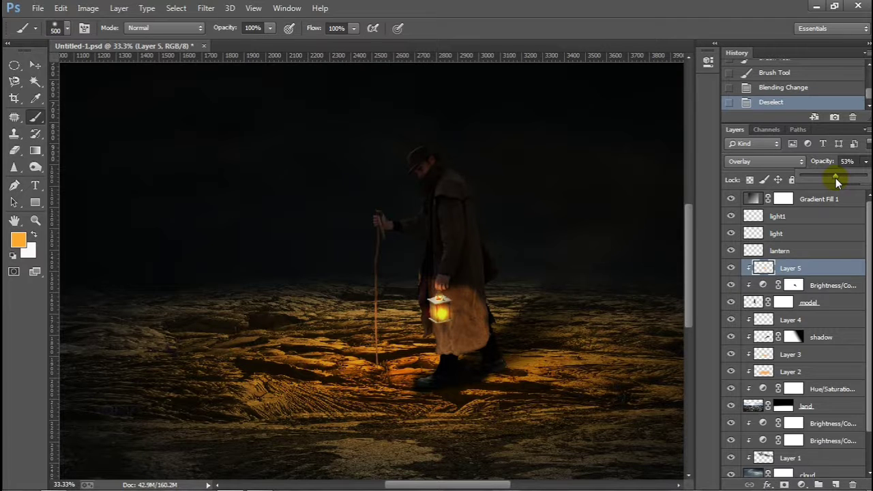
{"action": "left_click_drag", "start_coordinate": [837, 179], "coordinate": [837, 179]}
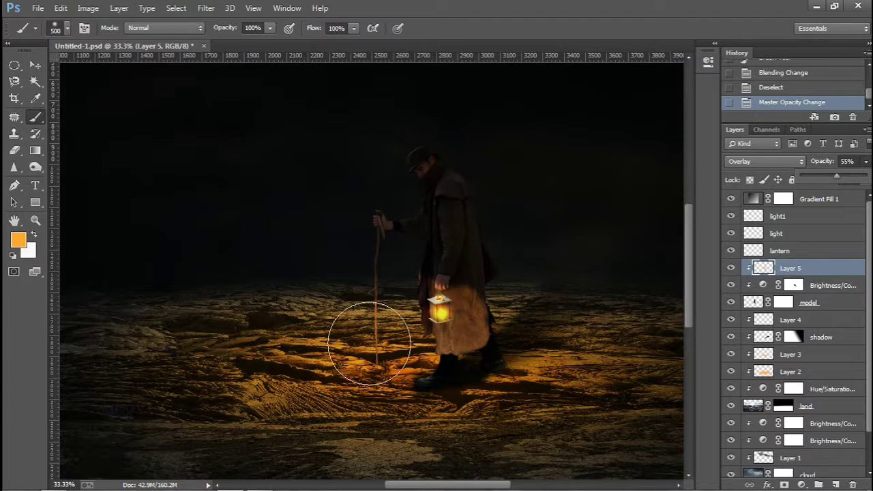
{"action": "left_click", "coordinate": [631, 366]}
{"action": "key", "text": "ctrl+plus"}
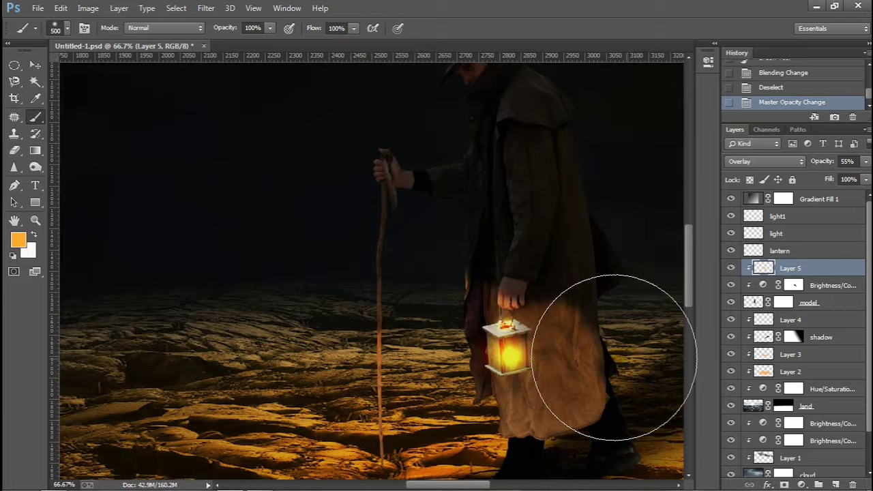
- On the model layer, switch to the Burn tool at 50% midtone exposure
{"action": "left_click", "coordinate": [754, 268]}
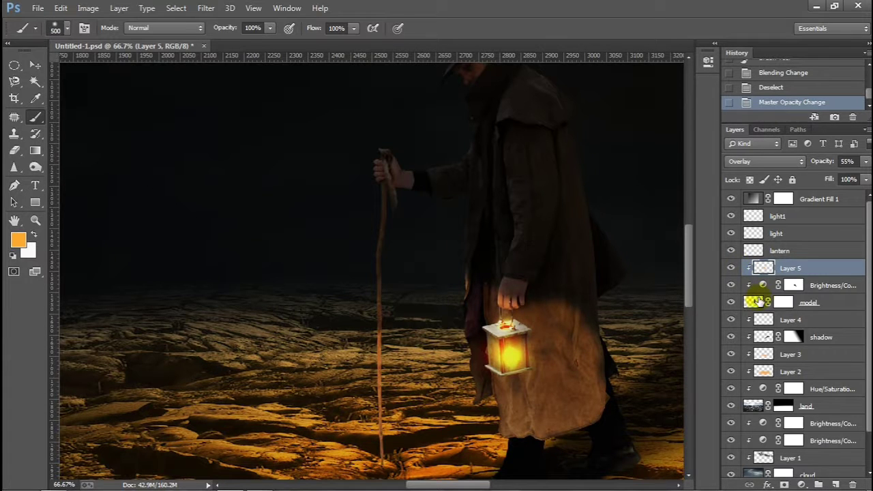
{"action": "left_click", "coordinate": [752, 302]}
{"action": "left_click", "coordinate": [37, 167]}
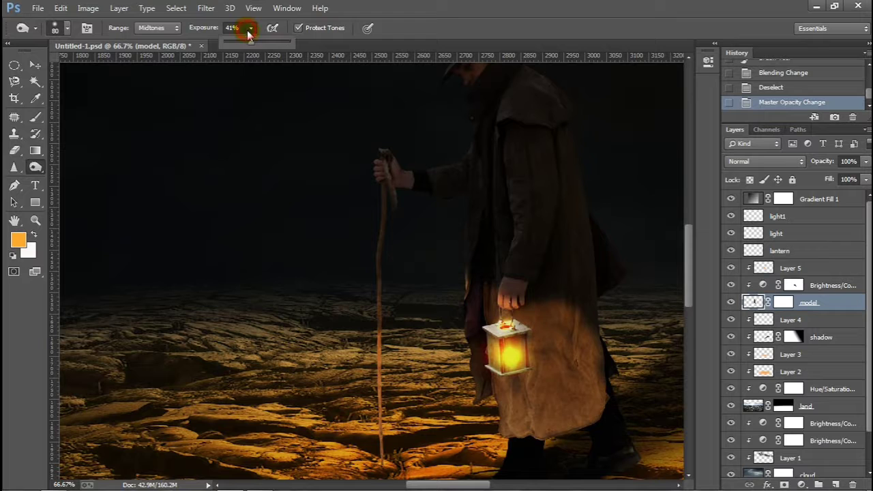
{"action": "left_click_drag", "start_coordinate": [249, 42], "coordinate": [256, 41]}
- Burn the coat's right edge, lower and upper areas darker
{"action": "left_click_drag", "start_coordinate": [604, 247], "coordinate": [621, 279]}
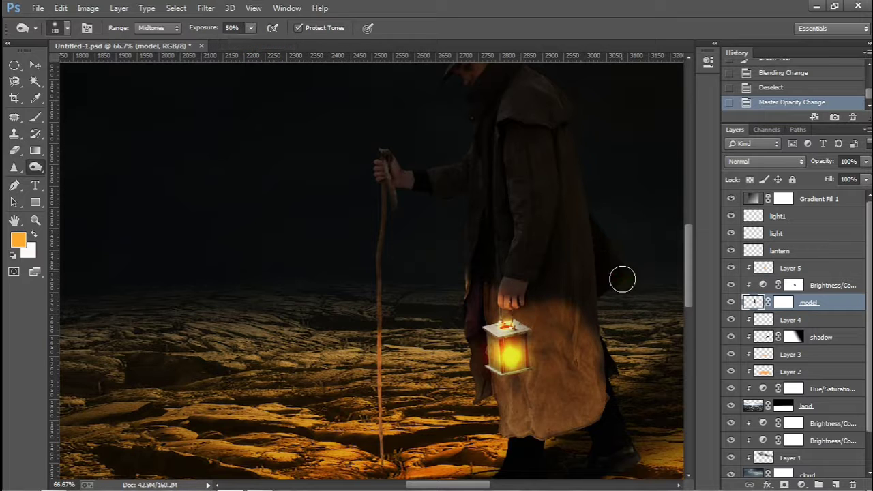
{"action": "left_click_drag", "start_coordinate": [600, 250], "coordinate": [621, 315]}
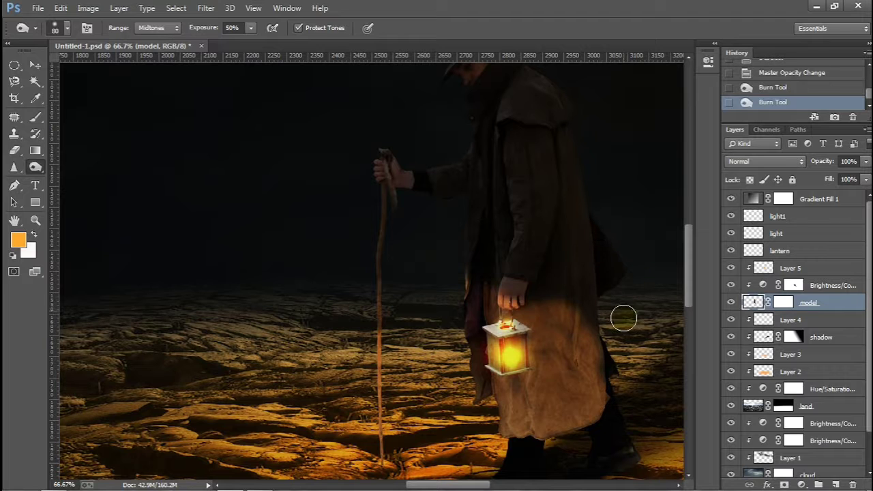
{"action": "left_click_drag", "start_coordinate": [619, 361], "coordinate": [623, 371]}
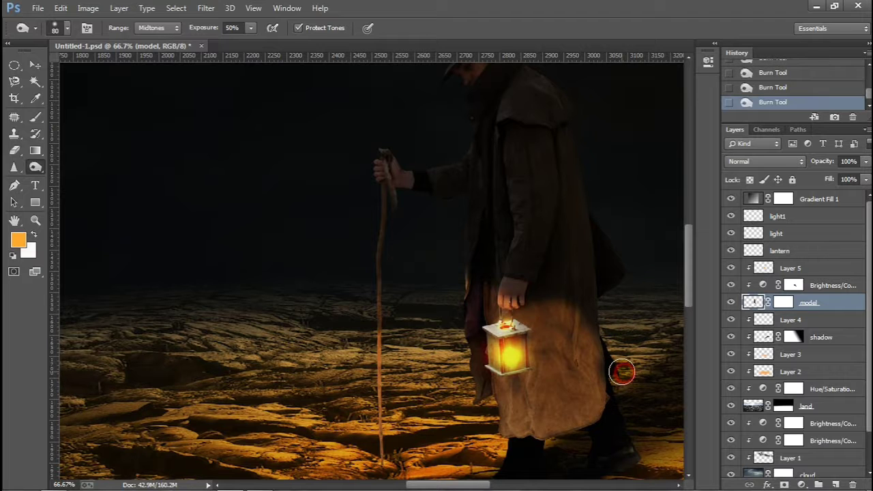
{"action": "mouse_move", "coordinate": [686, 298]}
{"action": "left_mouse_down"}
{"action": "mouse_move", "coordinate": [688, 323]}
{"action": "mouse_move", "coordinate": [692, 295]}
{"action": "left_mouse_up"}
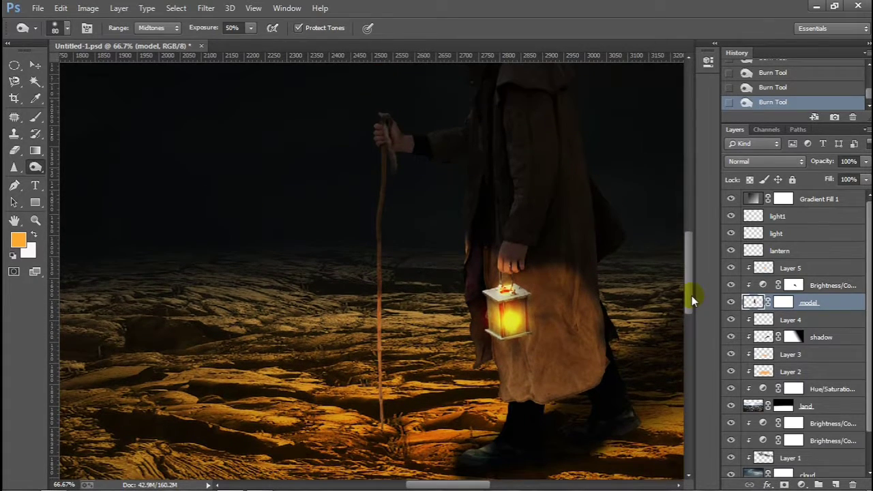
{"action": "mouse_move", "coordinate": [477, 181]}
{"action": "left_mouse_down"}
{"action": "mouse_move", "coordinate": [482, 148]}
{"action": "mouse_move", "coordinate": [501, 119]}
{"action": "left_mouse_up"}
{"action": "left_click_drag", "start_coordinate": [521, 217], "coordinate": [525, 193]}
{"action": "left_click_drag", "start_coordinate": [502, 134], "coordinate": [510, 117]}
{"action": "left_click_drag", "start_coordinate": [553, 171], "coordinate": [551, 99]}
{"action": "left_click_drag", "start_coordinate": [594, 240], "coordinate": [605, 259]}
{"action": "left_click", "coordinate": [572, 162]}
{"action": "left_click_drag", "start_coordinate": [687, 260], "coordinate": [683, 227]}
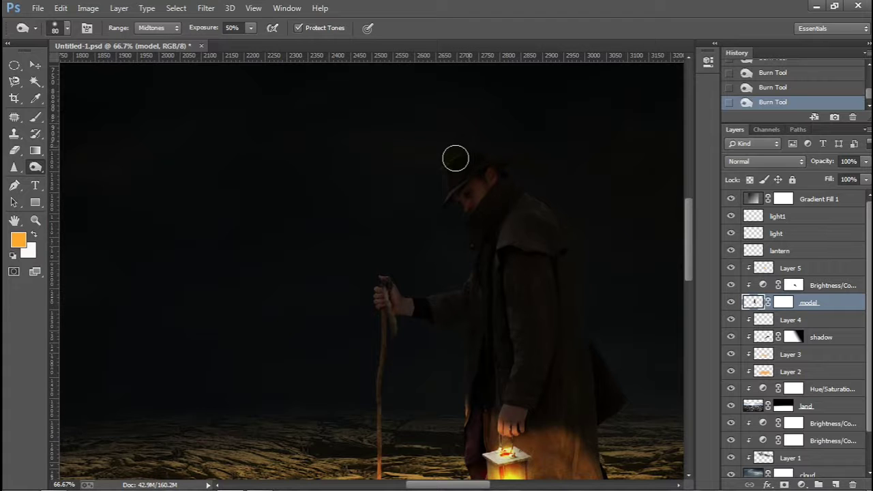
- Burn the hat brim, face, collar, sleeve, chest and shoulder darker
{"action": "mouse_move", "coordinate": [442, 171]}
{"action": "left_mouse_down"}
{"action": "mouse_move", "coordinate": [437, 196]}
{"action": "mouse_move", "coordinate": [448, 198]}
{"action": "mouse_move", "coordinate": [461, 182]}
{"action": "mouse_move", "coordinate": [433, 208]}
{"action": "mouse_move", "coordinate": [450, 216]}
{"action": "left_mouse_up"}
{"action": "mouse_move", "coordinate": [448, 156]}
{"action": "left_mouse_down"}
{"action": "mouse_move", "coordinate": [464, 146]}
{"action": "mouse_move", "coordinate": [510, 158]}
{"action": "left_mouse_up"}
{"action": "mouse_move", "coordinate": [508, 237]}
{"action": "left_mouse_down"}
{"action": "mouse_move", "coordinate": [496, 251]}
{"action": "mouse_move", "coordinate": [525, 317]}
{"action": "mouse_move", "coordinate": [514, 325]}
{"action": "mouse_move", "coordinate": [525, 360]}
{"action": "left_mouse_up"}
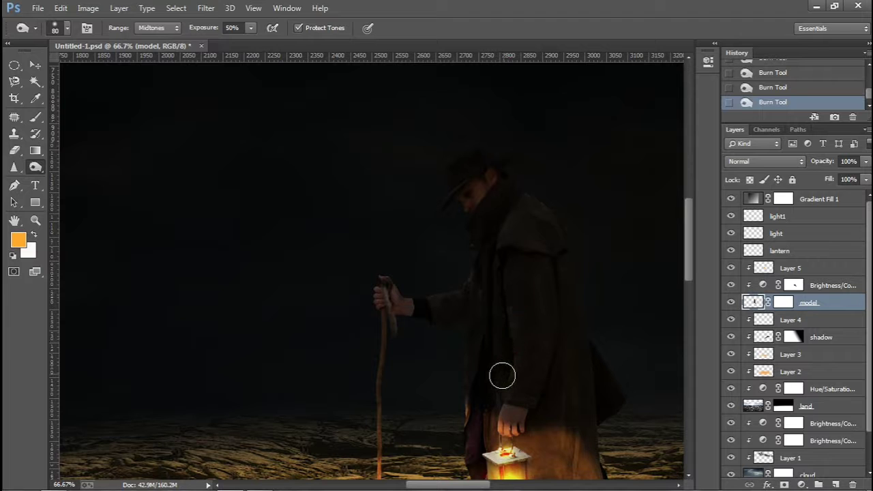
{"action": "mouse_move", "coordinate": [503, 316]}
{"action": "left_mouse_down"}
{"action": "mouse_move", "coordinate": [514, 349]}
{"action": "mouse_move", "coordinate": [507, 362]}
{"action": "mouse_move", "coordinate": [512, 316]}
{"action": "mouse_move", "coordinate": [507, 383]}
{"action": "left_mouse_up"}
{"action": "mouse_move", "coordinate": [512, 308]}
{"action": "left_mouse_down"}
{"action": "mouse_move", "coordinate": [509, 337]}
{"action": "mouse_move", "coordinate": [494, 259]}
{"action": "left_mouse_up"}
{"action": "mouse_move", "coordinate": [452, 298]}
{"action": "left_mouse_down"}
{"action": "mouse_move", "coordinate": [436, 302]}
{"action": "mouse_move", "coordinate": [484, 280]}
{"action": "mouse_move", "coordinate": [471, 279]}
{"action": "mouse_move", "coordinate": [464, 407]}
{"action": "mouse_move", "coordinate": [464, 370]}
{"action": "mouse_move", "coordinate": [491, 298]}
{"action": "mouse_move", "coordinate": [477, 353]}
{"action": "left_mouse_up"}
{"action": "mouse_move", "coordinate": [532, 260]}
{"action": "left_mouse_down"}
{"action": "mouse_move", "coordinate": [537, 356]}
{"action": "mouse_move", "coordinate": [538, 253]}
{"action": "mouse_move", "coordinate": [522, 204]}
{"action": "mouse_move", "coordinate": [513, 225]}
{"action": "left_mouse_up"}
{"action": "mouse_move", "coordinate": [535, 191]}
{"action": "left_mouse_down"}
{"action": "mouse_move", "coordinate": [552, 211]}
{"action": "mouse_move", "coordinate": [555, 264]}
{"action": "mouse_move", "coordinate": [551, 228]}
{"action": "mouse_move", "coordinate": [535, 253]}
{"action": "left_mouse_up"}
- Darken the staff hand, staff top, arm, coat edge and upper chest
{"action": "left_click_drag", "start_coordinate": [389, 300], "coordinate": [403, 311]}
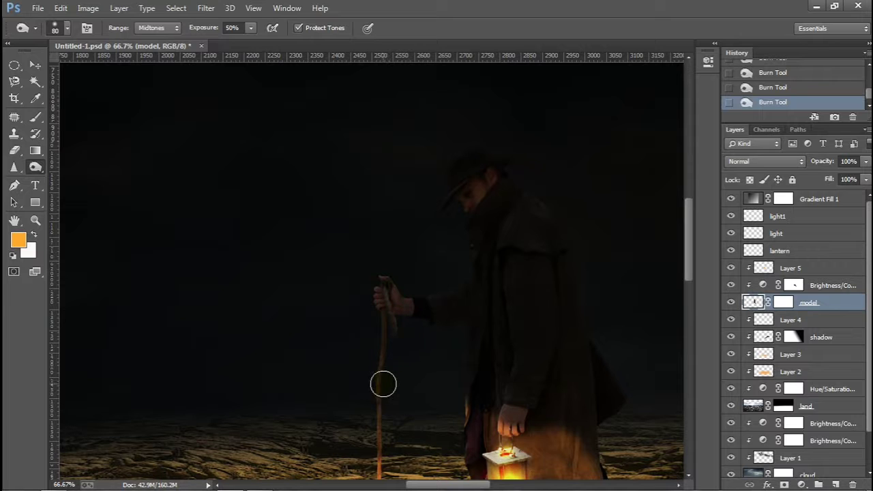
{"action": "left_click_drag", "start_coordinate": [381, 294], "coordinate": [504, 312]}
{"action": "left_click_drag", "start_coordinate": [470, 282], "coordinate": [434, 298]}
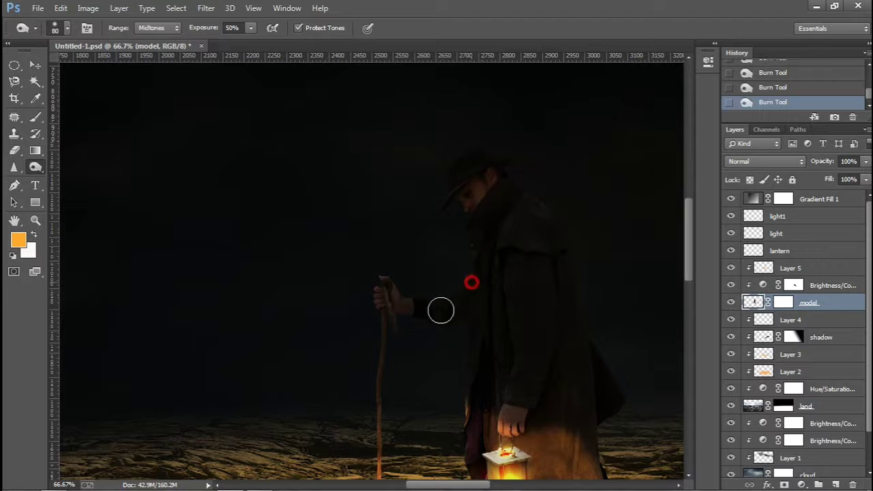
{"action": "mouse_move", "coordinate": [565, 306]}
{"action": "left_mouse_down"}
{"action": "mouse_move", "coordinate": [613, 387]}
{"action": "mouse_move", "coordinate": [596, 391]}
{"action": "left_mouse_up"}
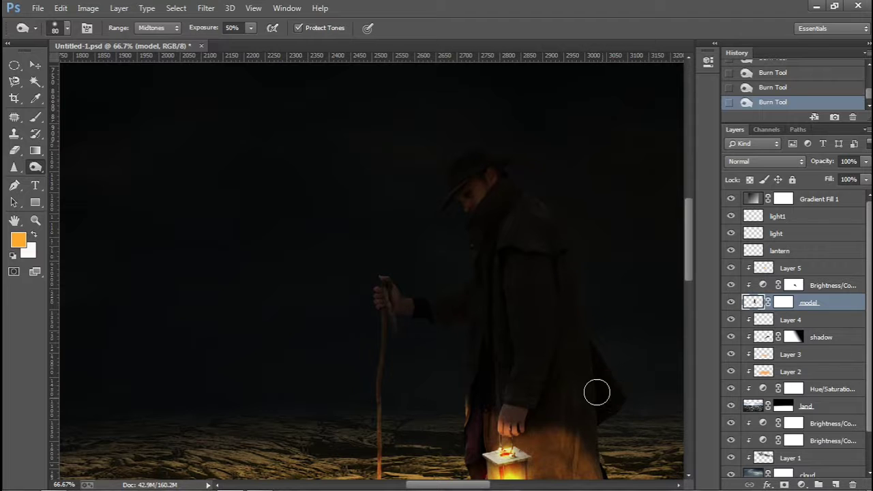
{"action": "left_click", "coordinate": [556, 219]}
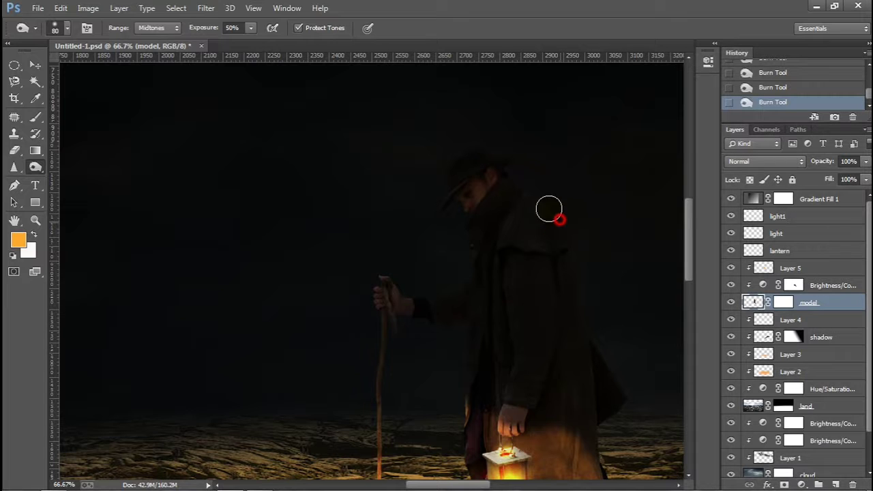
{"action": "left_click_drag", "start_coordinate": [535, 202], "coordinate": [540, 267]}
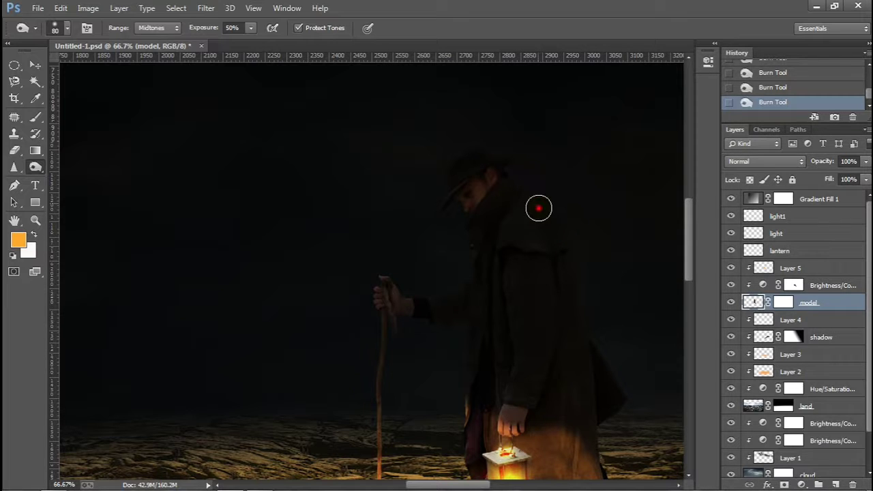
{"action": "left_click", "coordinate": [504, 276]}
- Dab the man's head repeatedly with the burn brush to darken it
{"action": "left_click", "coordinate": [471, 193]}
{"action": "left_click", "coordinate": [483, 197]}
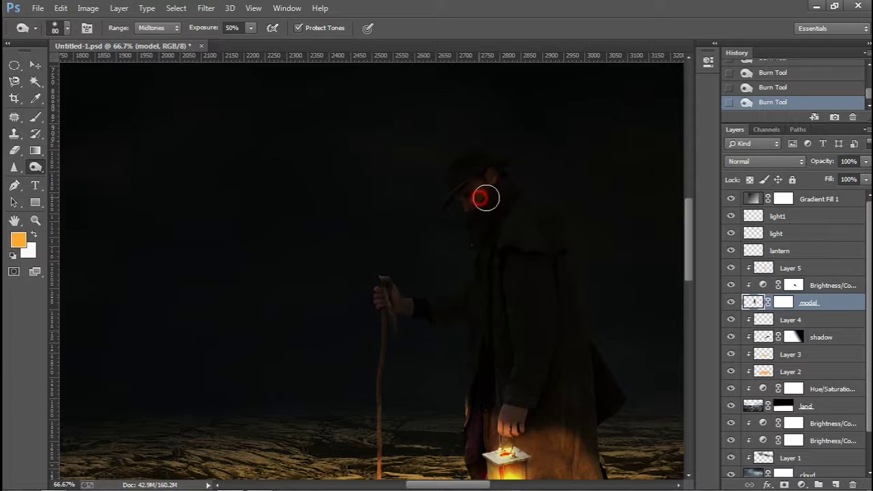
{"action": "left_click", "coordinate": [487, 185]}
{"action": "left_click", "coordinate": [481, 196]}
{"action": "left_click", "coordinate": [474, 202]}
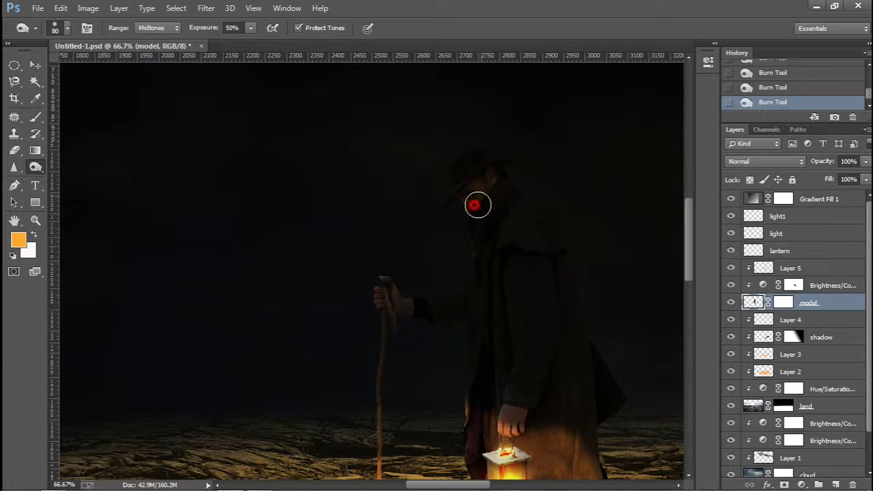
{"action": "left_click", "coordinate": [462, 200]}
- Zoom out and burn the reddish patch on the coat darker
{"action": "key", "text": "ctrl+minus"}
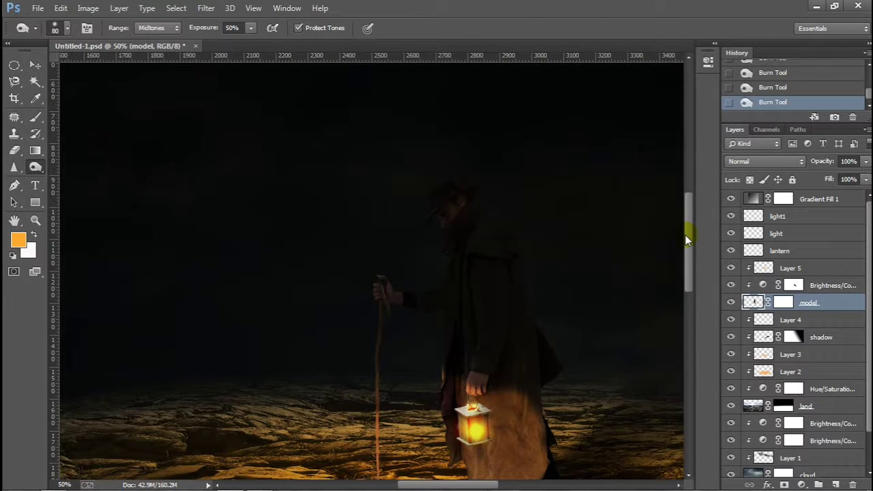
{"action": "key", "text": "ctrl+minus"}
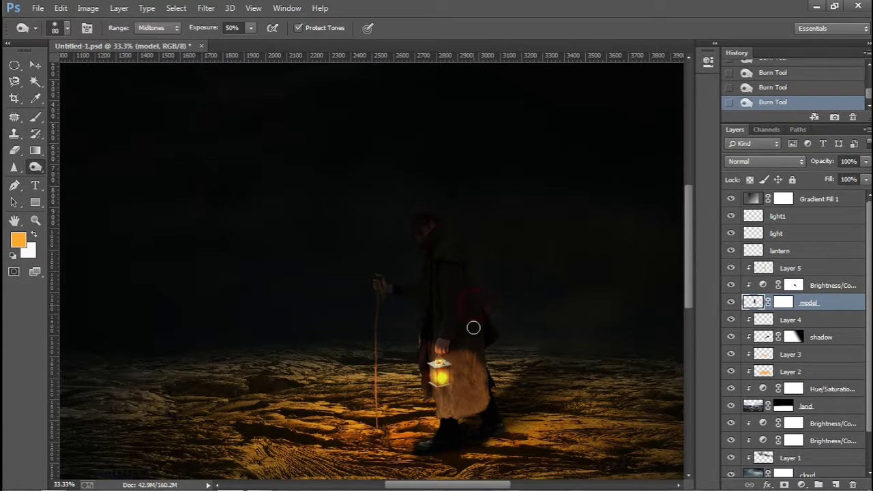
{"action": "left_click", "coordinate": [471, 315]}
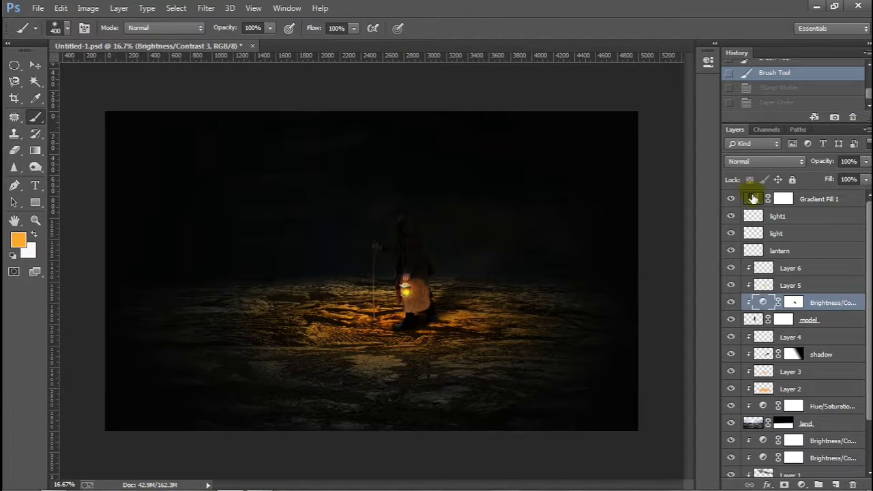
- Stamp all visible layers into a new Layer 7 at the top of the stack
{"action": "left_click", "coordinate": [752, 199]}
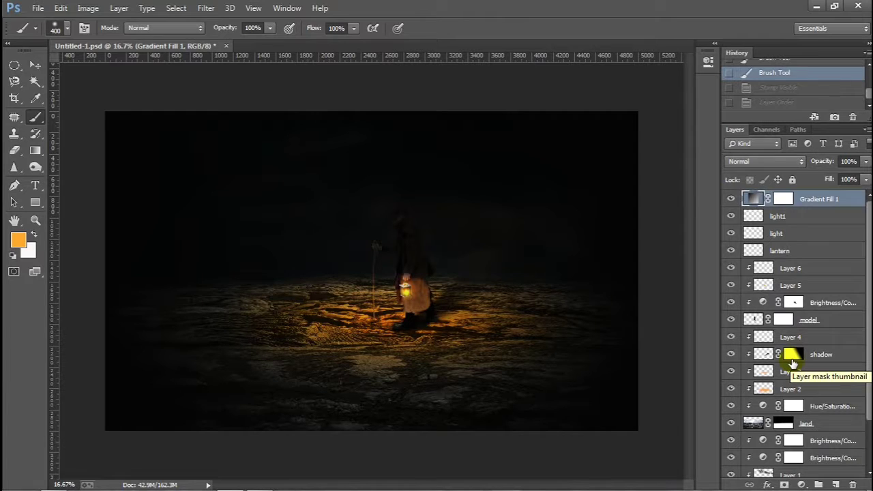
{"action": "left_click", "coordinate": [791, 359]}
{"action": "key", "text": "ctrl+alt+shift+e"}
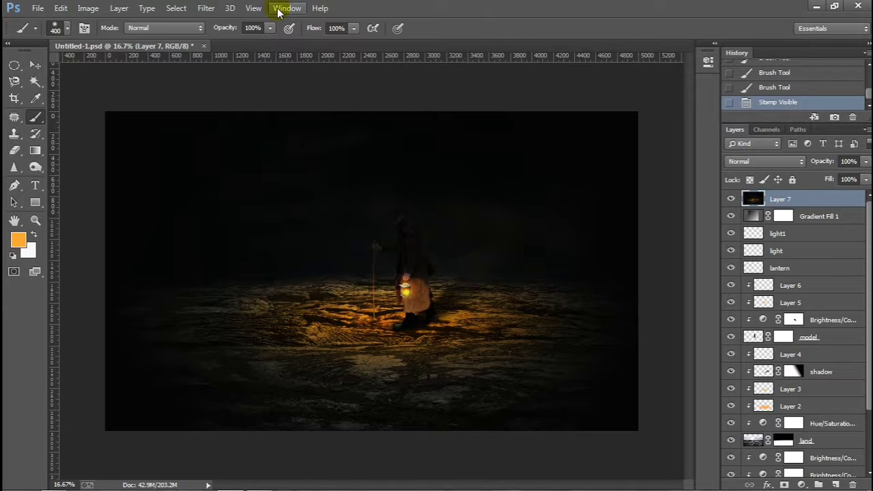
- In the Camera Raw Filter, set Temperature -21, Tint +18, Vibrance +11 and Clarity +13
{"action": "left_click", "coordinate": [206, 8]}
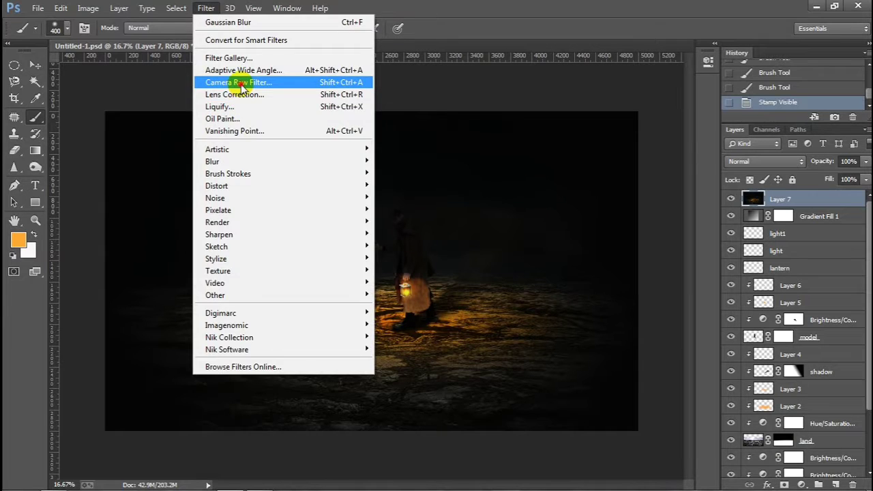
{"action": "left_click", "coordinate": [240, 84]}
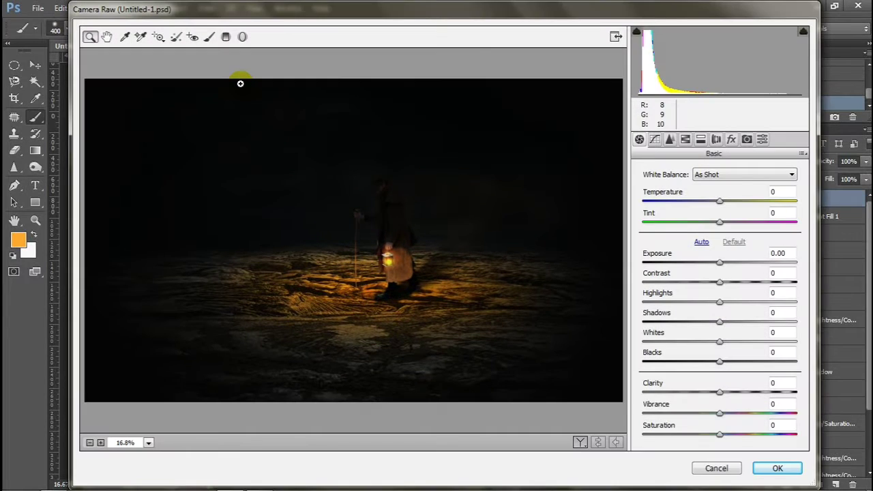
{"action": "left_click", "coordinate": [720, 203]}
{"action": "left_click_drag", "start_coordinate": [720, 203], "coordinate": [706, 206]}
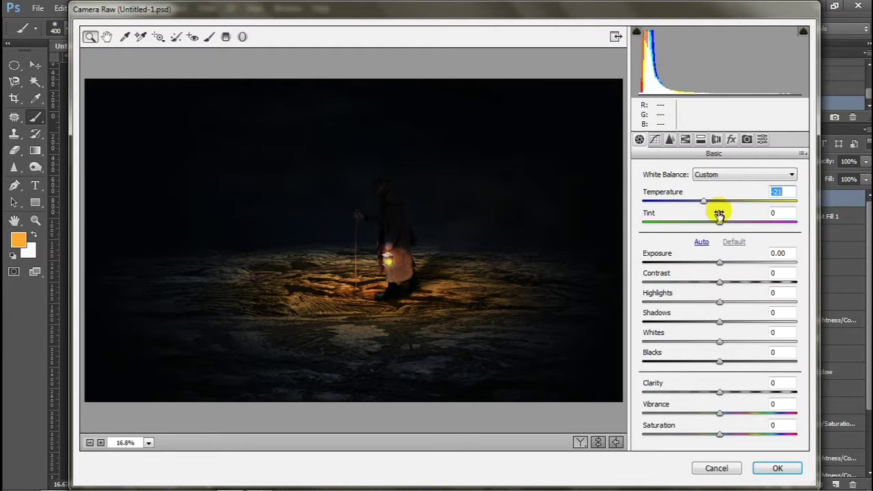
{"action": "left_click_drag", "start_coordinate": [720, 222], "coordinate": [734, 227]}
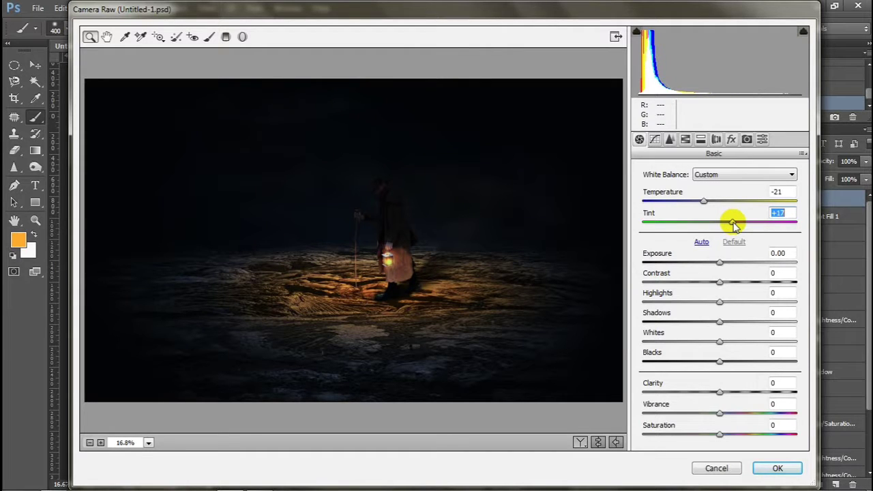
{"action": "left_click_drag", "start_coordinate": [734, 227], "coordinate": [736, 227]}
{"action": "left_click_drag", "start_coordinate": [721, 412], "coordinate": [729, 417]}
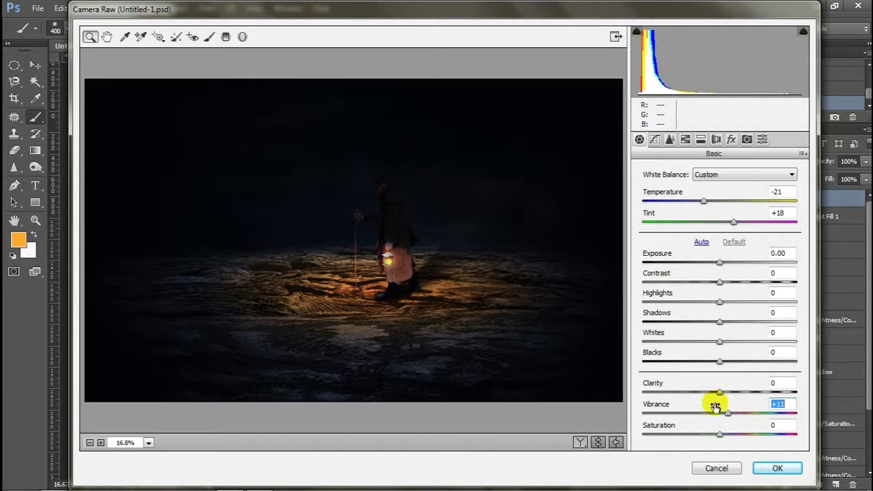
{"action": "left_click_drag", "start_coordinate": [719, 392], "coordinate": [730, 397]}
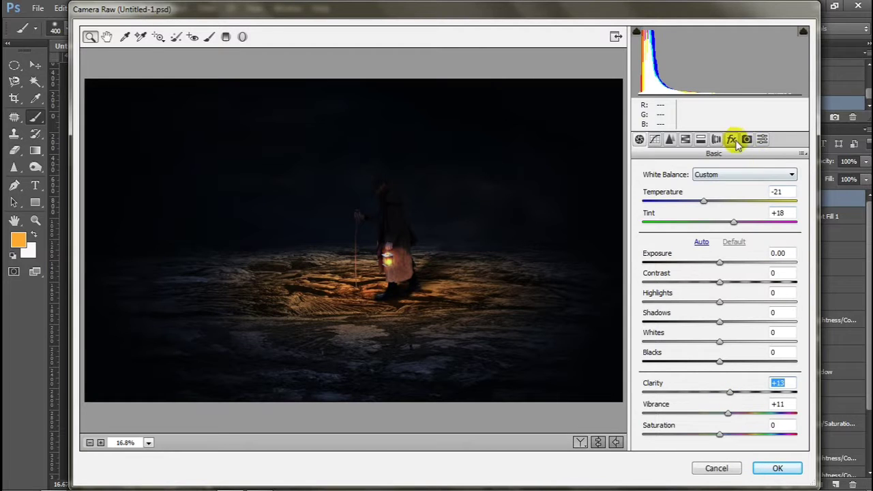
- Set Camera Calibration Blue Primary Hue to +17, lower its Saturation slightly, and apply the grade
{"action": "left_click", "coordinate": [747, 140]}
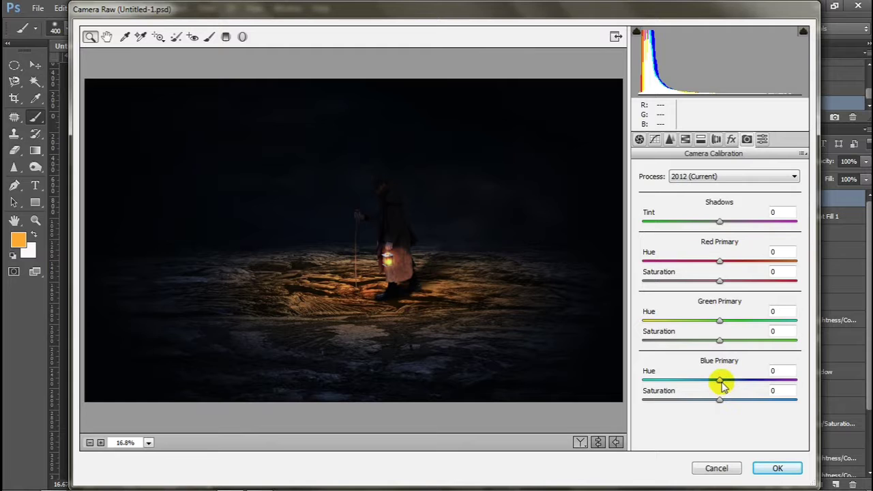
{"action": "left_click_drag", "start_coordinate": [719, 381], "coordinate": [732, 384]}
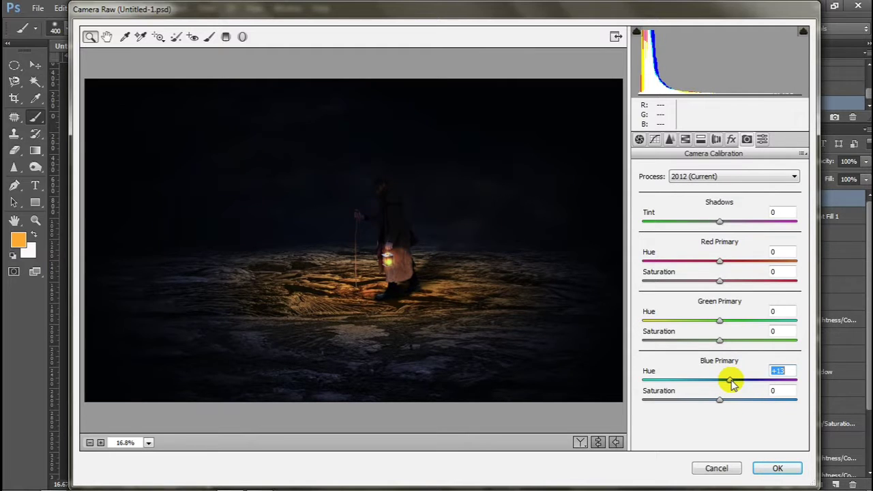
{"action": "left_click_drag", "start_coordinate": [731, 384], "coordinate": [714, 402]}
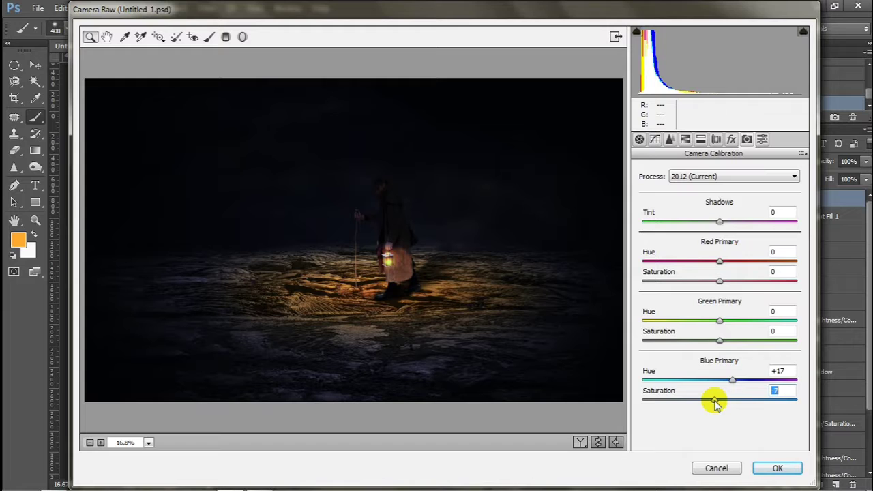
{"action": "left_click", "coordinate": [775, 467]}
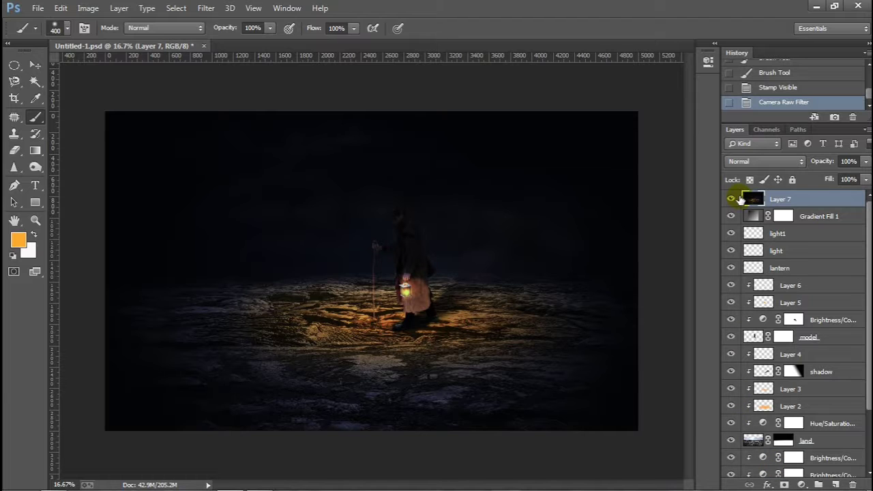
{"action": "left_click", "coordinate": [732, 199]}
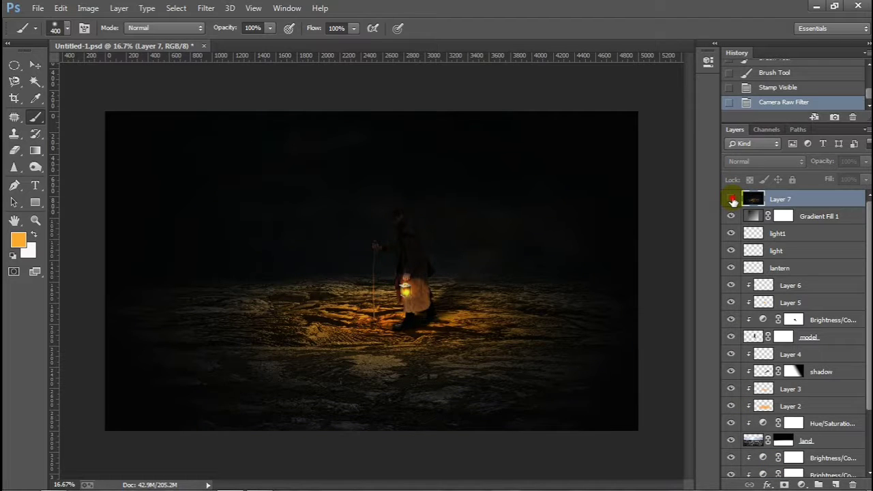
{"action": "left_click", "coordinate": [732, 199]}
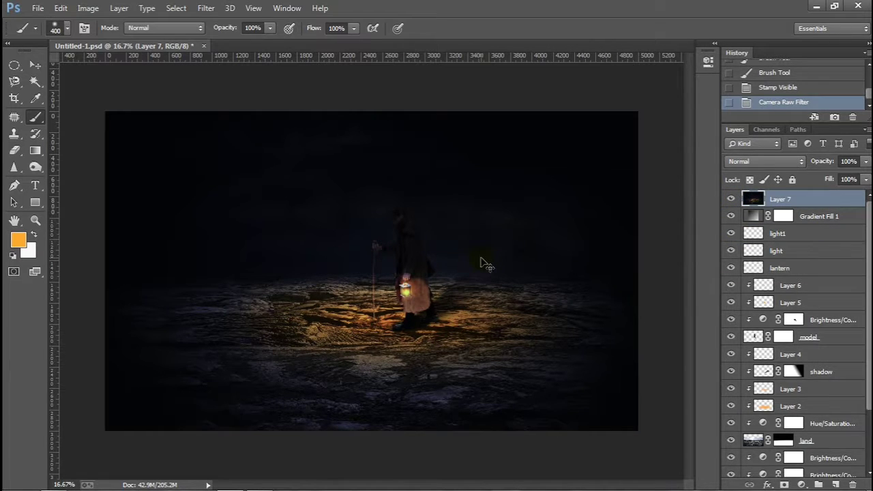
{"action": "key", "text": "ctrl+plus"}
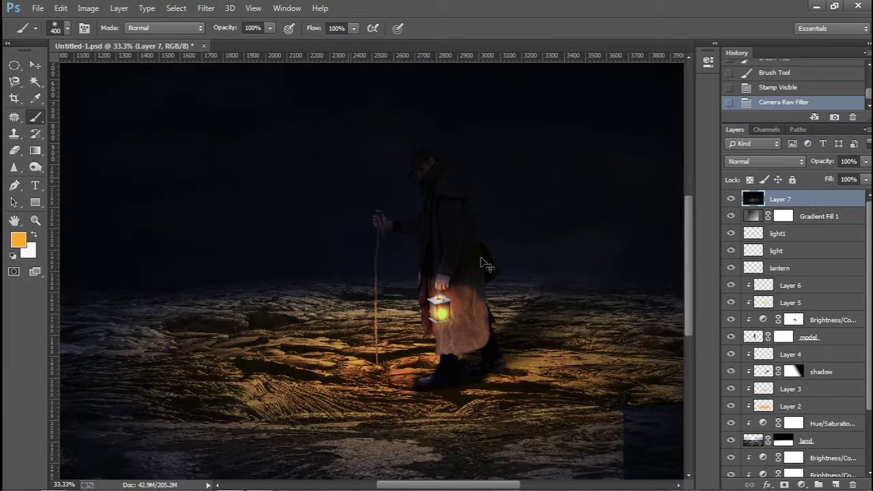
{"action": "key", "text": "ctrl+plus"}
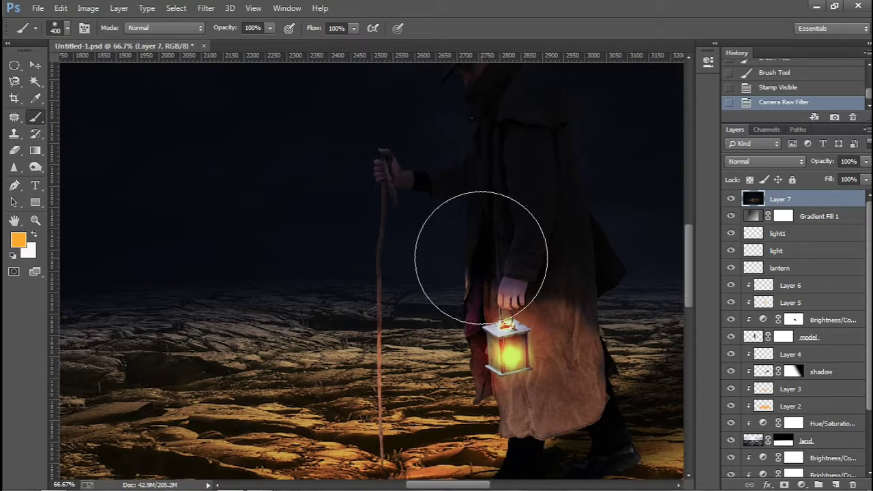
{"action": "key", "text": "ctrl+minus"}
{"action": "key", "text": "ctrl+minus"}
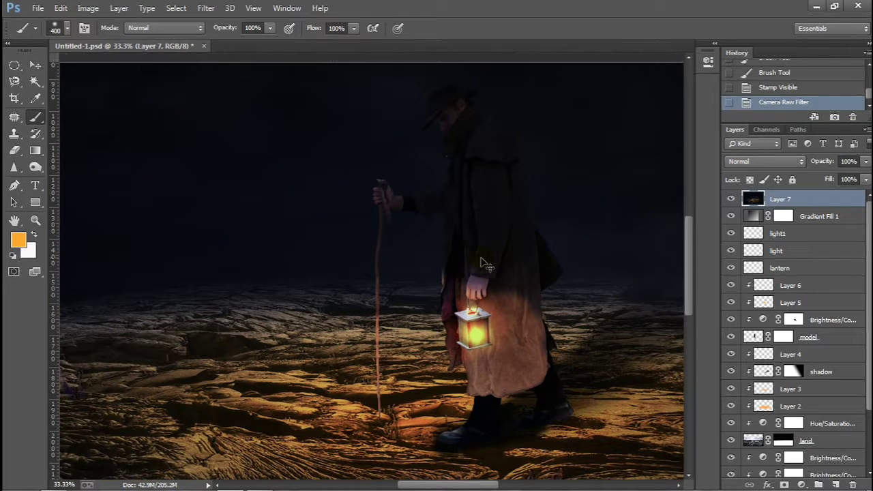